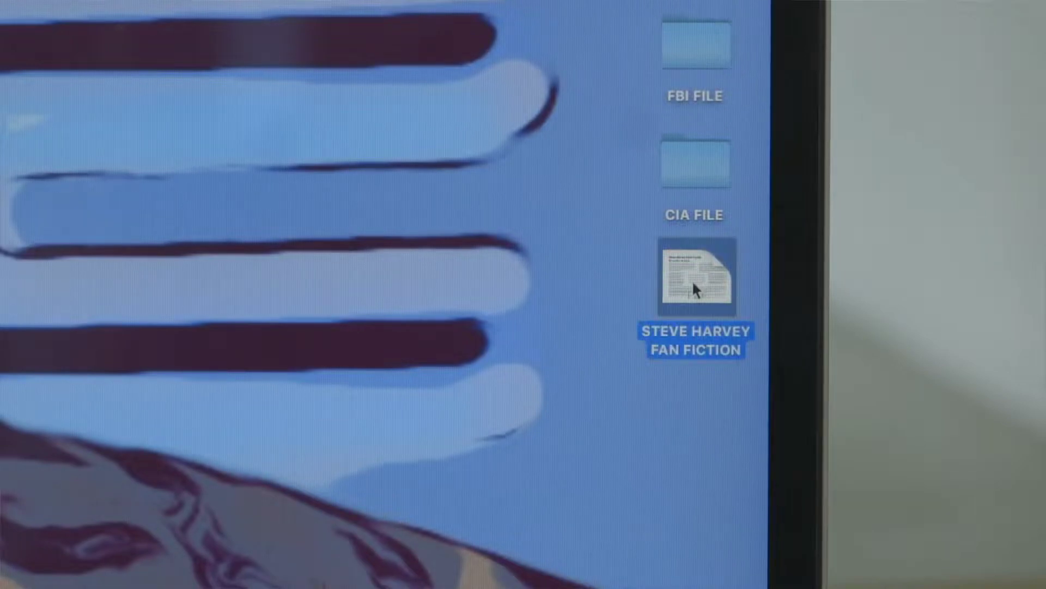
Open and close the fan fiction document, show all applications, and select the product tagline.
double_click(692, 281)
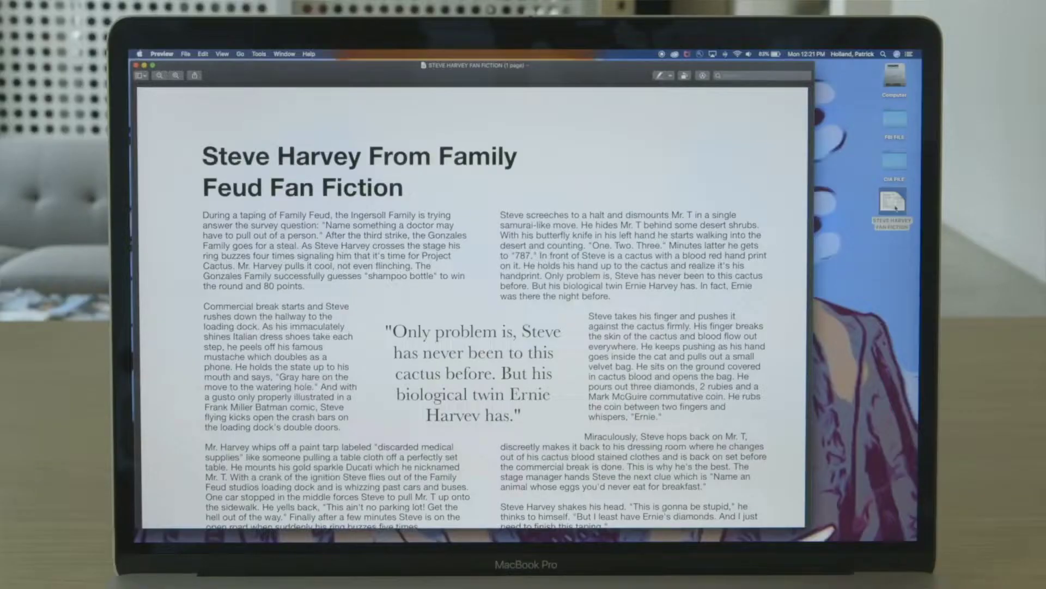
scroll(475, 327, down, 3)
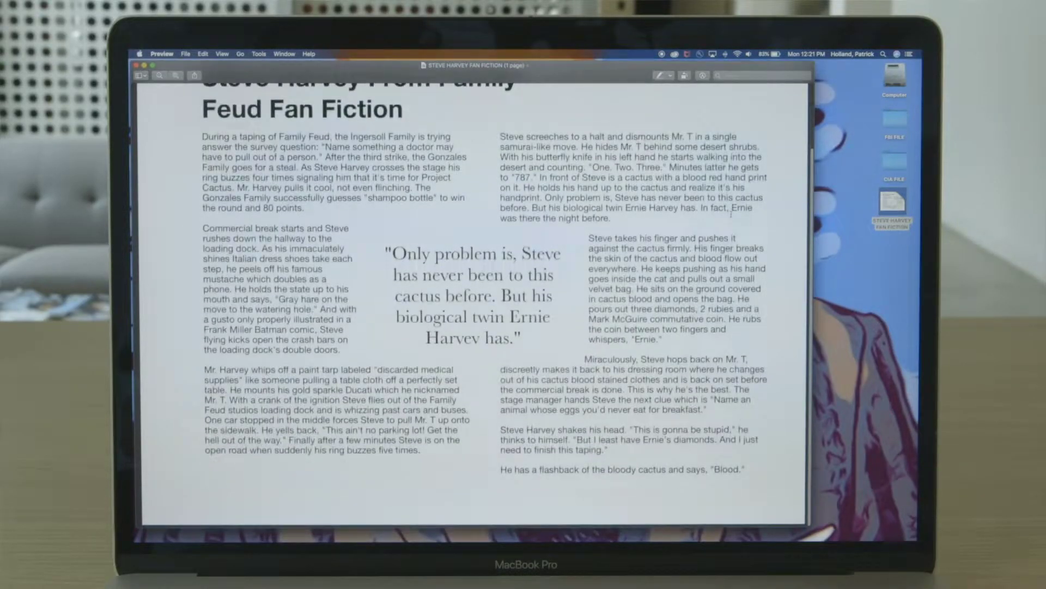
scroll(474, 327, up, 3)
key(super+q)
key(F4)
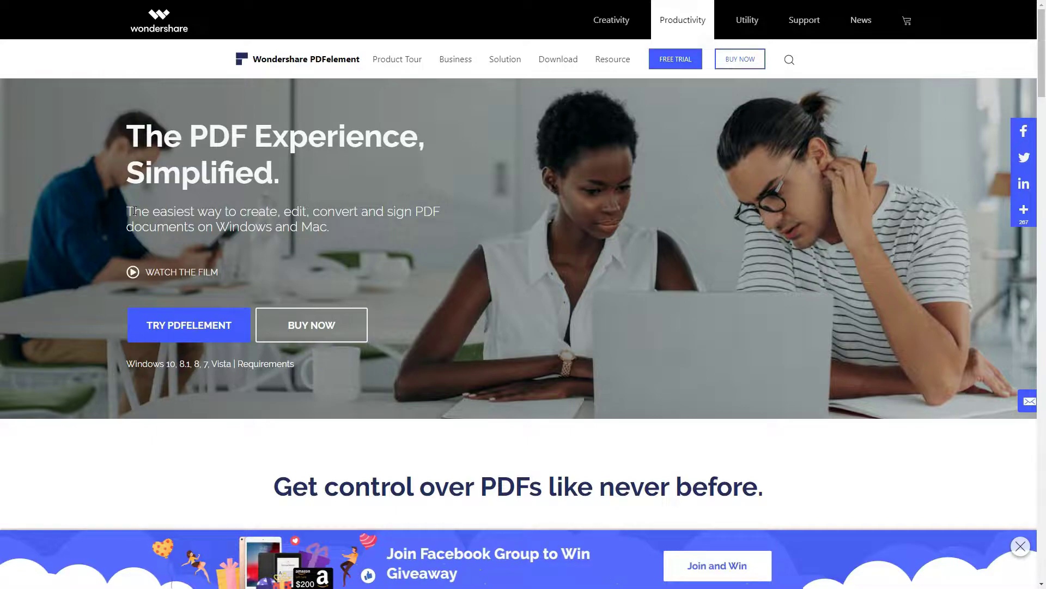
drag(127, 210, 329, 227)
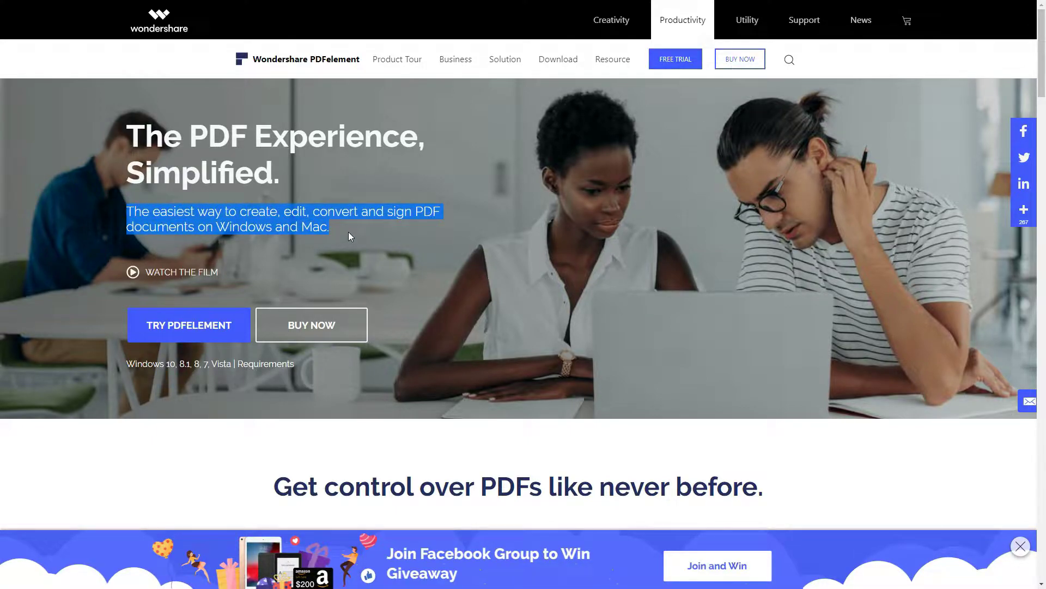
click(329, 245)
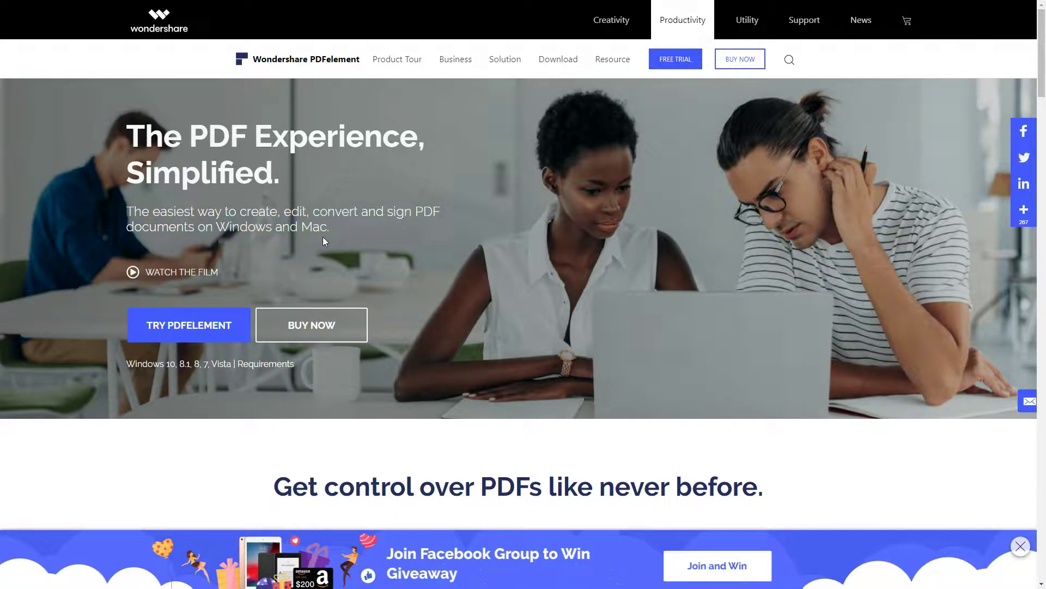
scroll(507, 229, down, 2)
scroll(516, 230, down, 3)
scroll(736, 286, down, 3)
scroll(958, 322, down, 2)
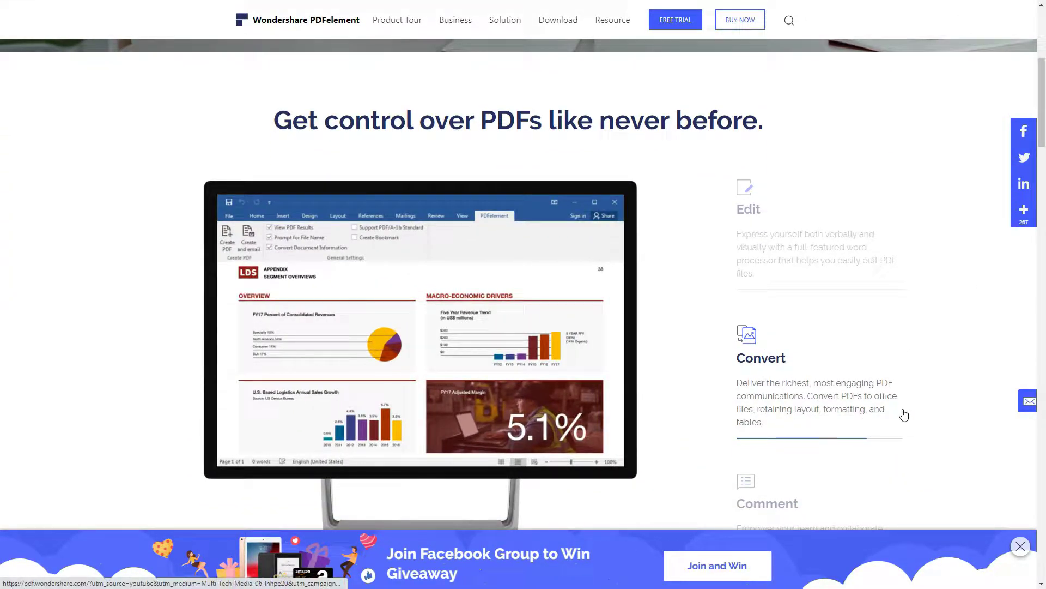
scroll(867, 403, down, 1)
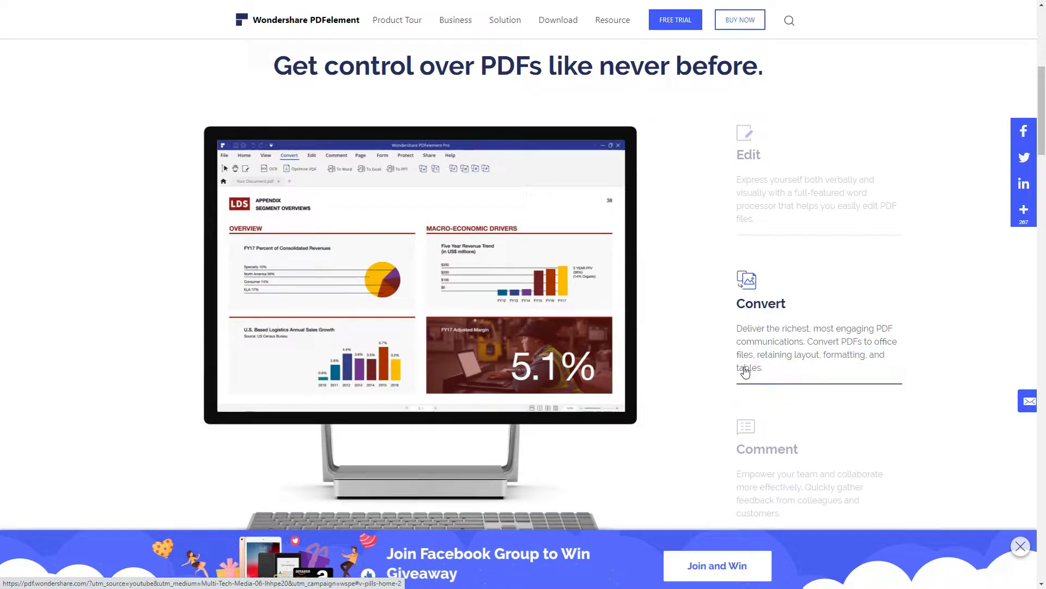
scroll(826, 360, down, 1)
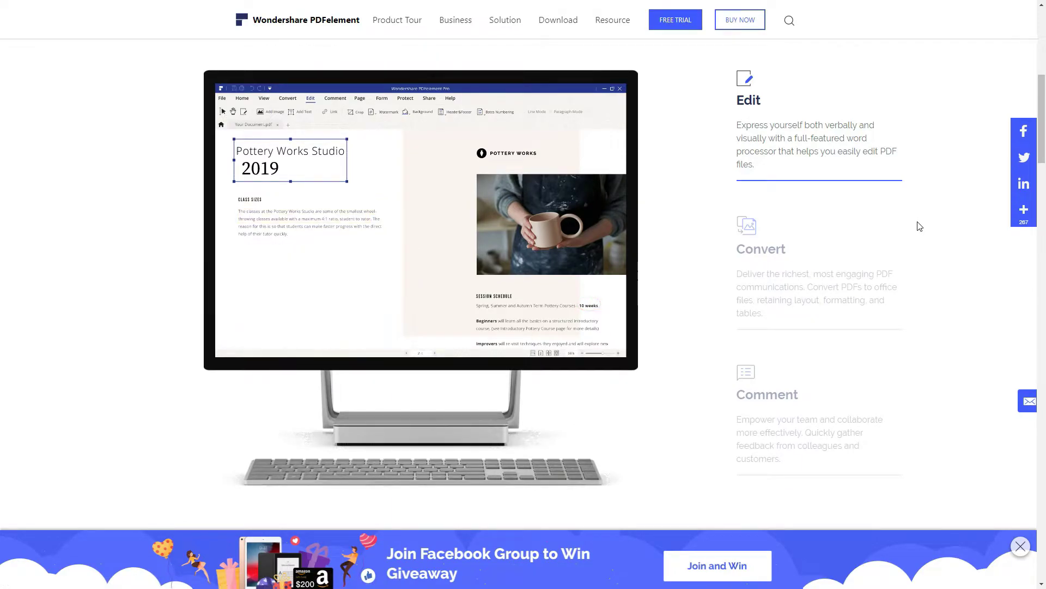
scroll(919, 227, up, 5)
scroll(655, 261, up, 5)
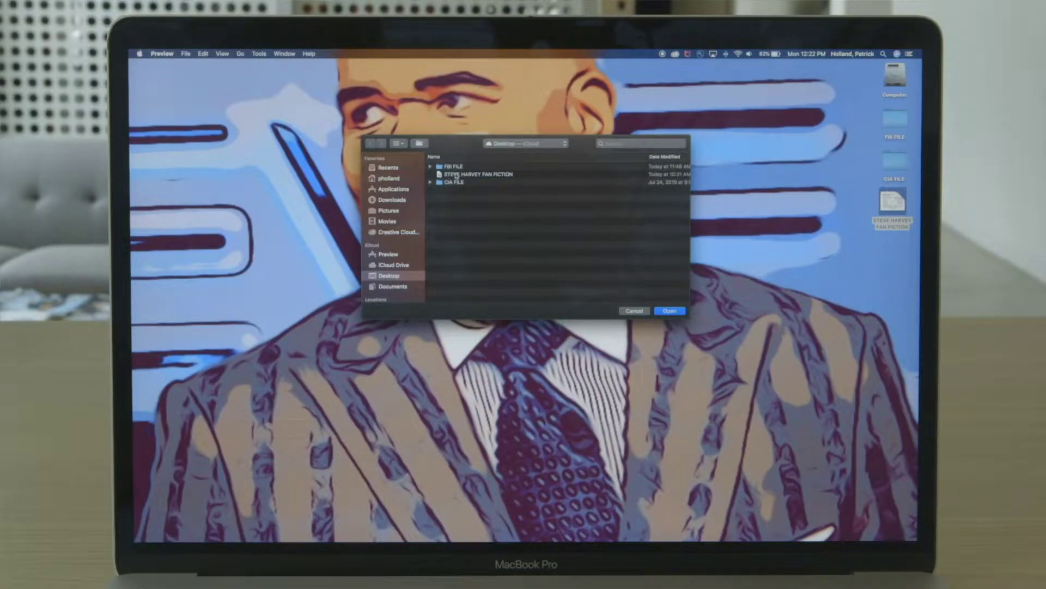
Open the fan fiction file from the Open dialog and reveal Preview's Markup Toolbar.
click(457, 174)
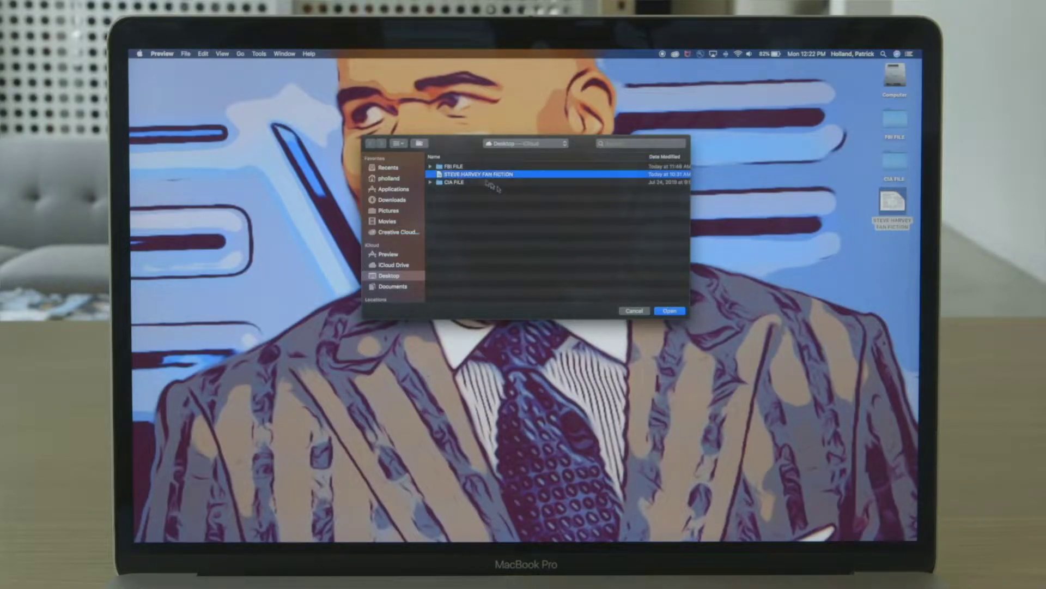
click(669, 312)
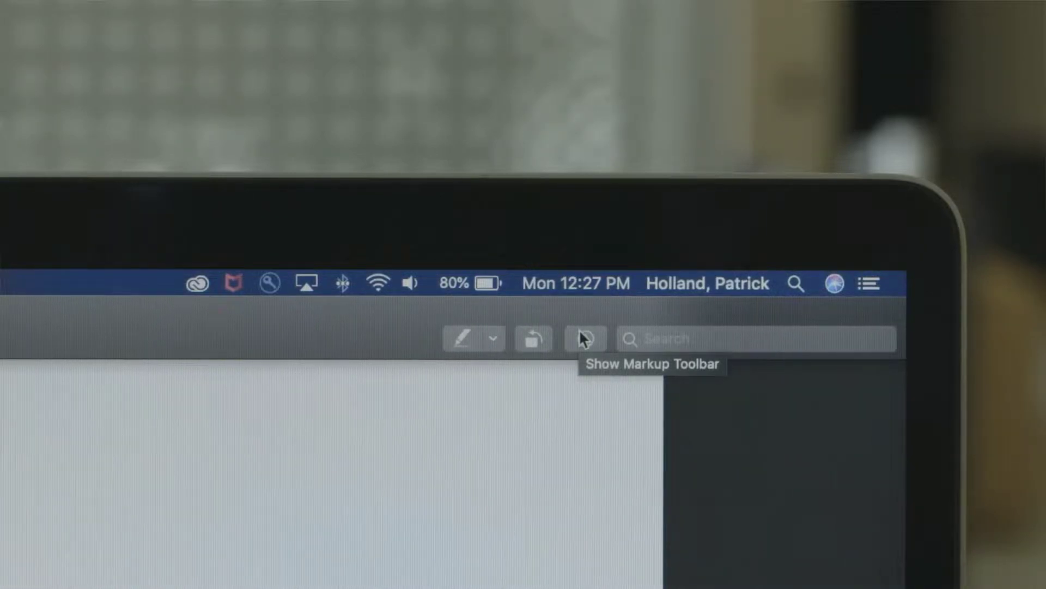
click(579, 336)
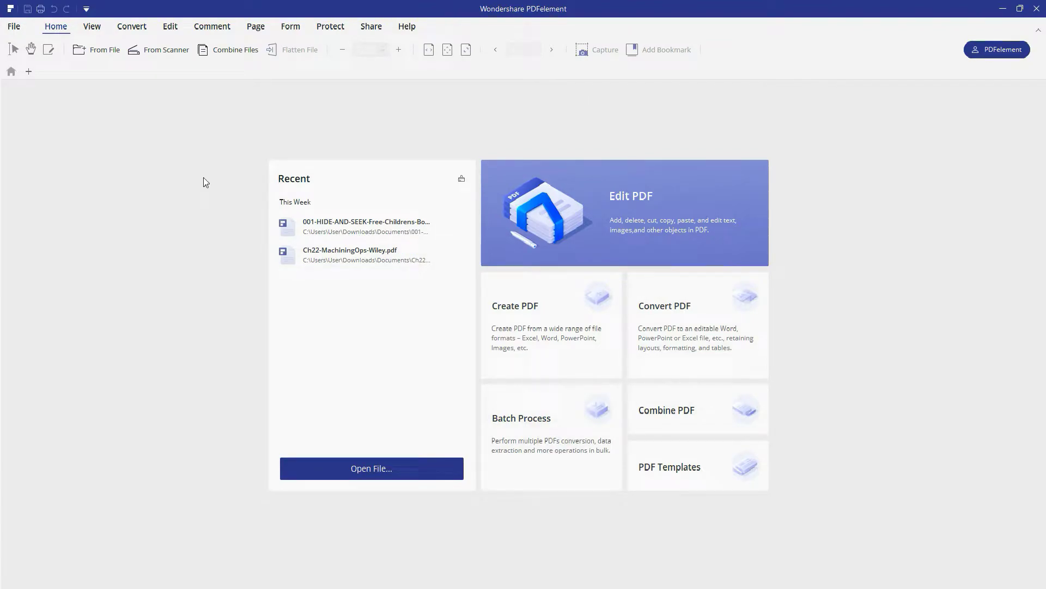
click(90, 29)
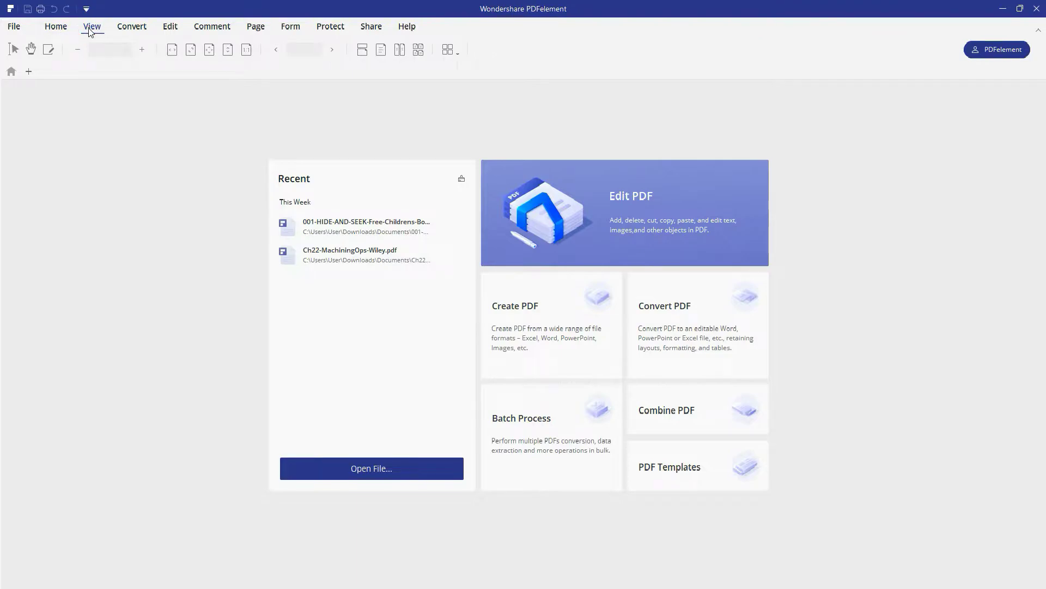
click(133, 29)
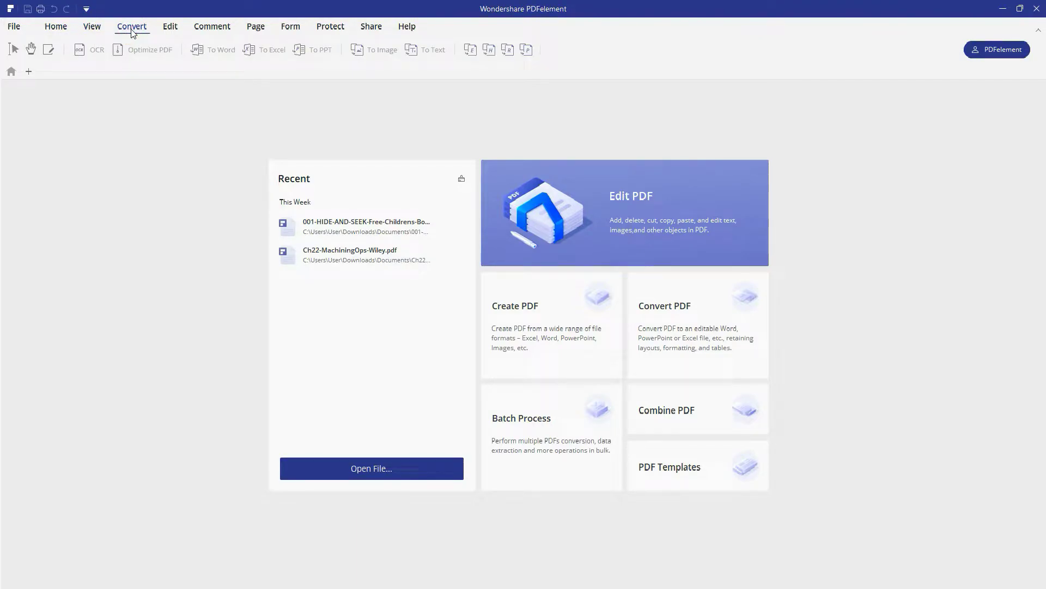
click(92, 28)
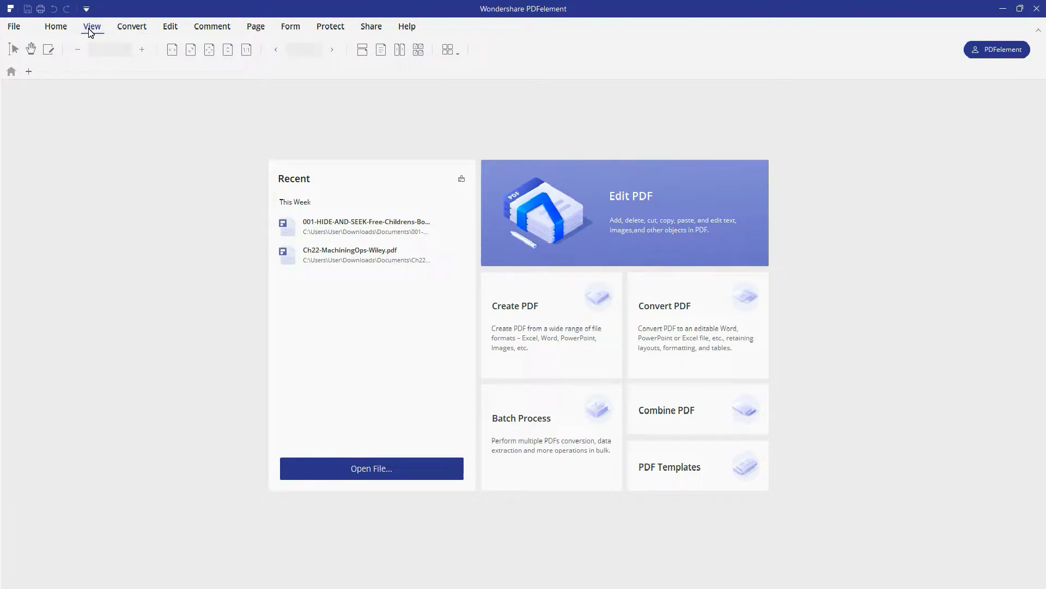
click(133, 29)
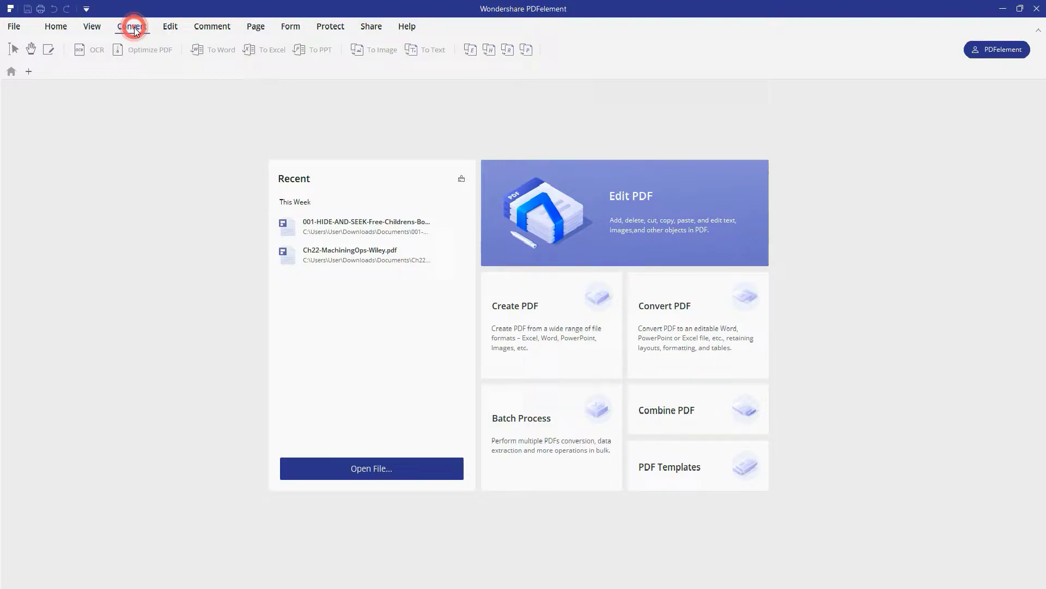
click(92, 28)
click(132, 26)
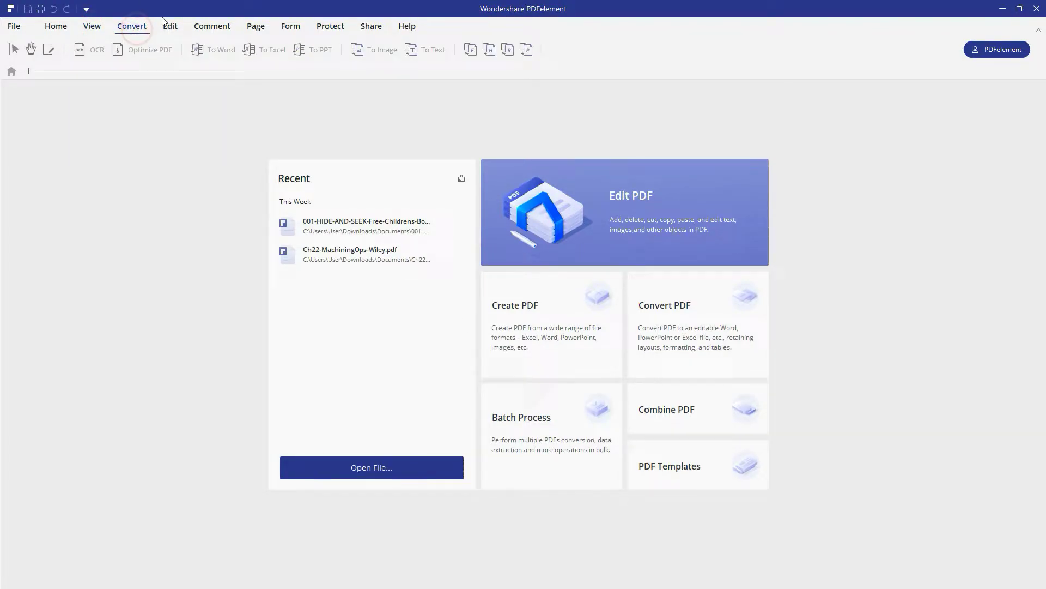
click(170, 26)
click(209, 26)
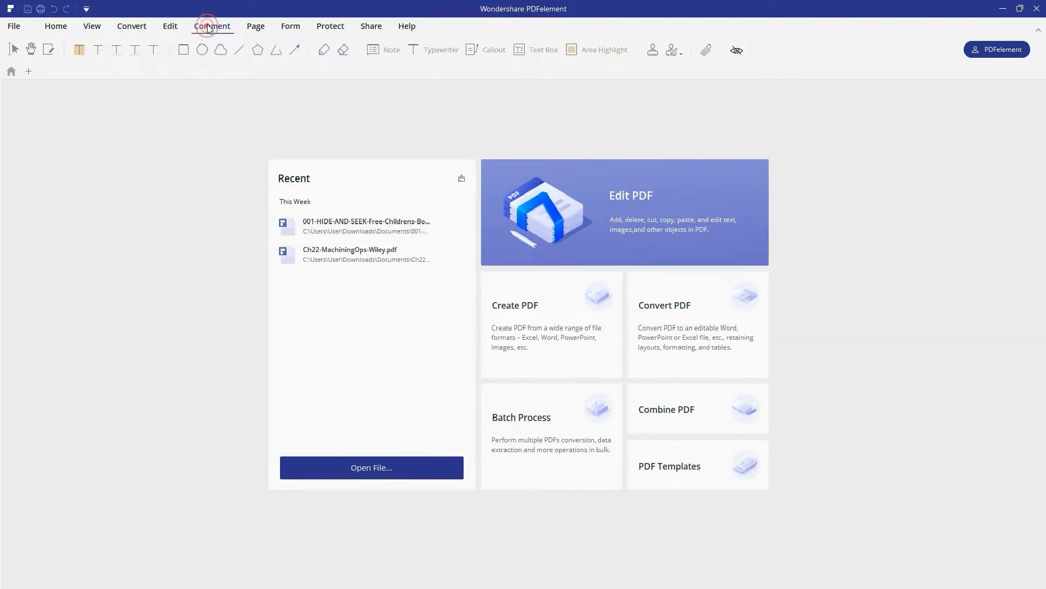
click(255, 26)
click(292, 26)
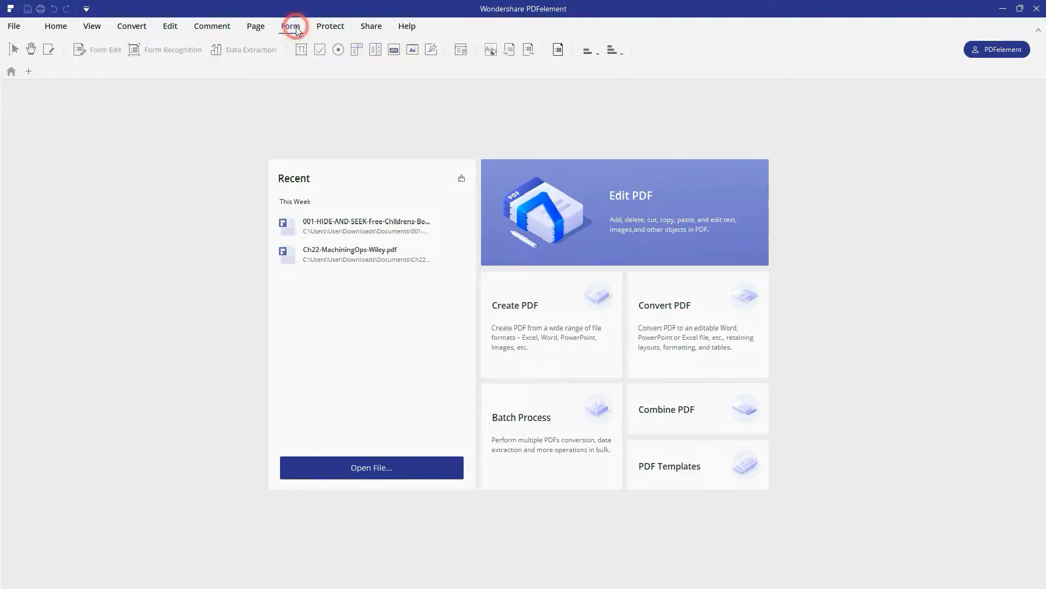
click(329, 26)
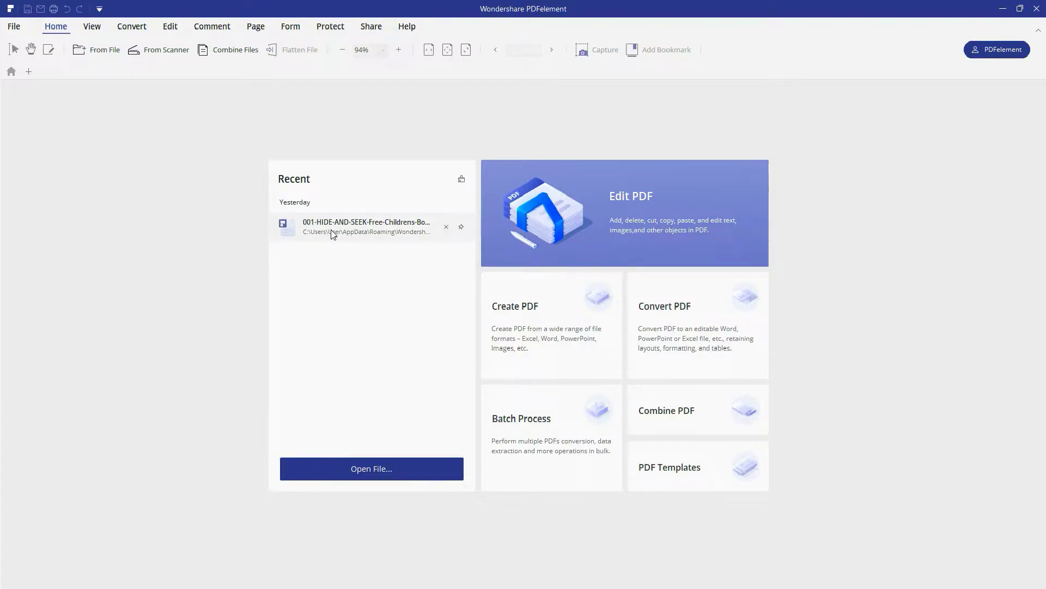
Clear the Recent list, open Concept-health-Rai-2016.pdf, and set a slightly smaller zoom.
click(462, 180)
click(608, 329)
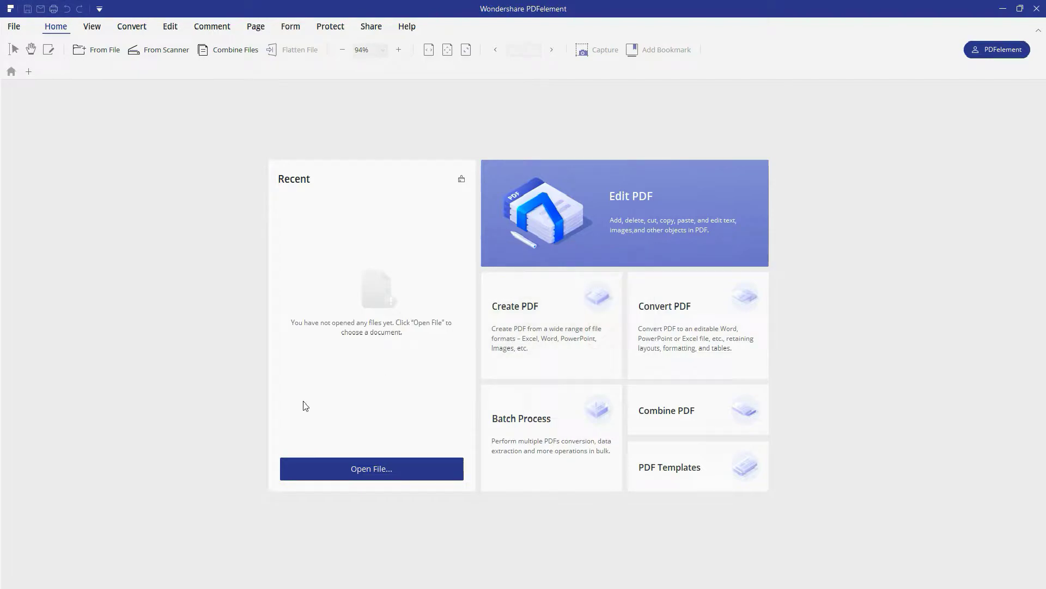
click(310, 473)
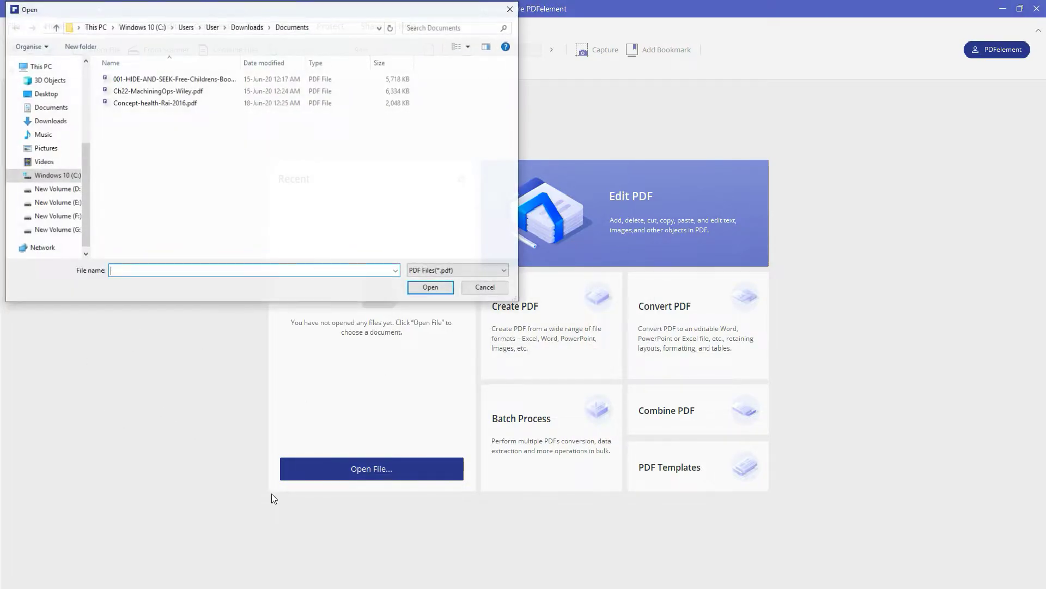
click(154, 103)
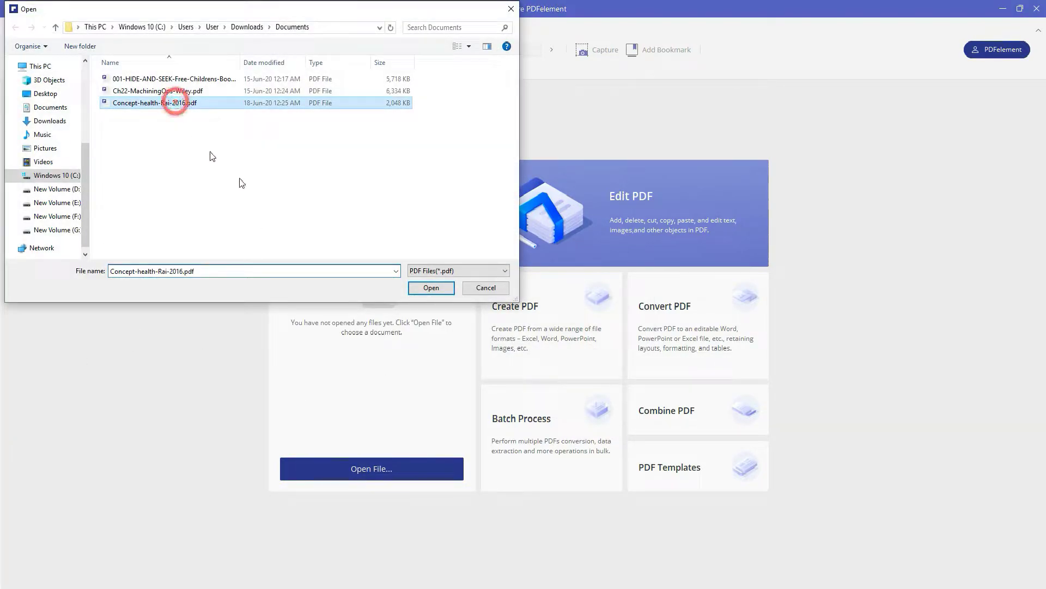
click(431, 289)
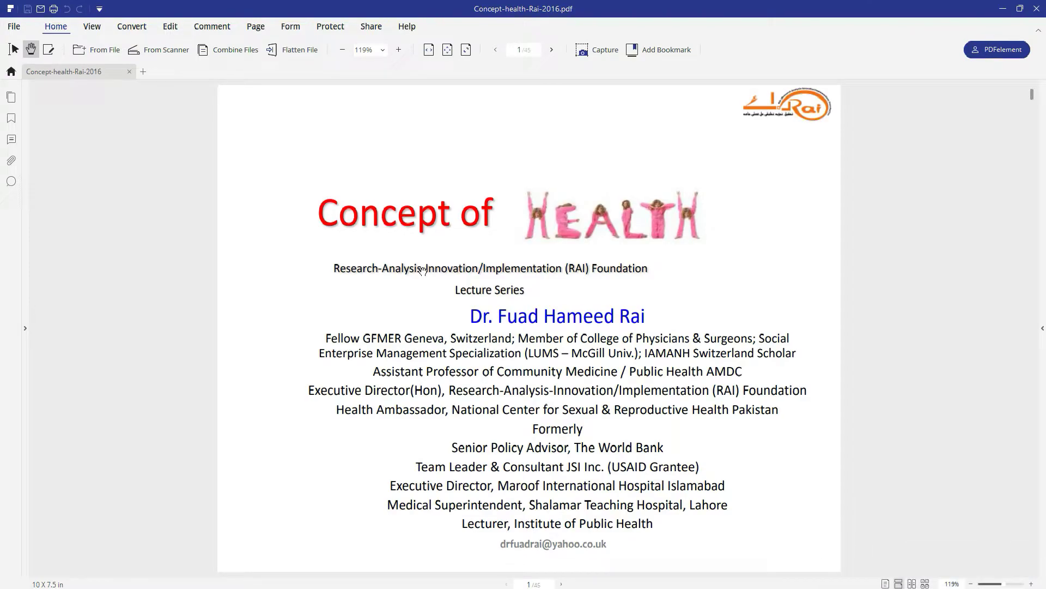
scroll(423, 270, down, 5)
scroll(423, 271, up, 4)
scroll(424, 275, up, 2)
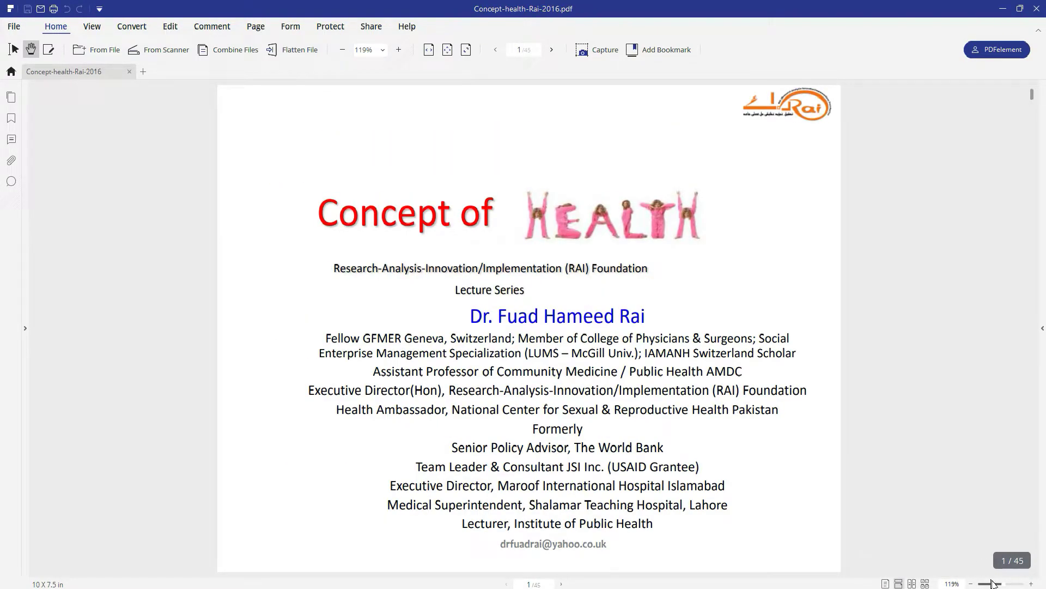
drag(1005, 583, 983, 583)
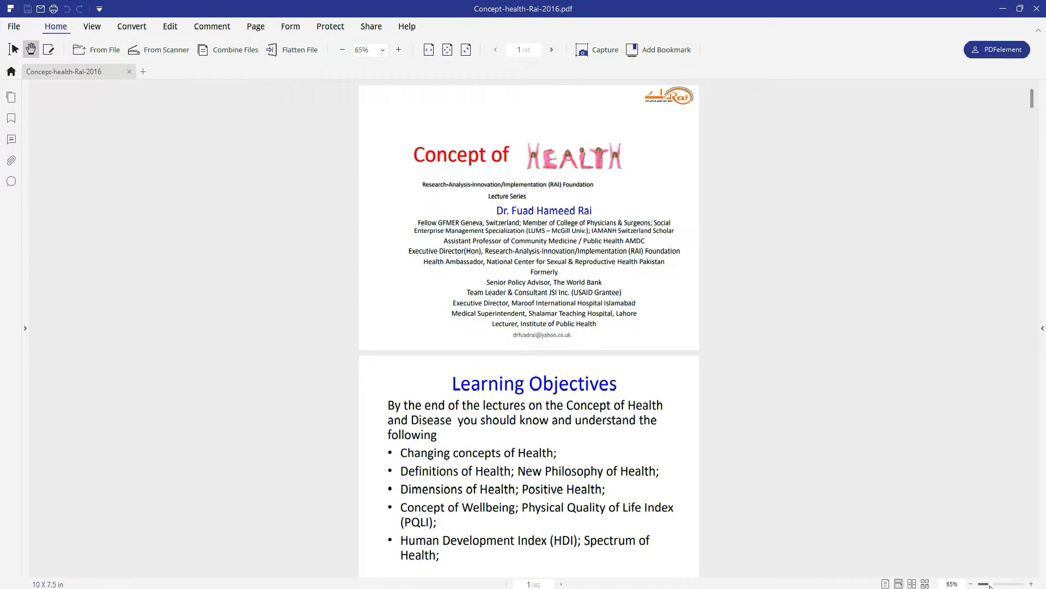
drag(983, 583, 995, 584)
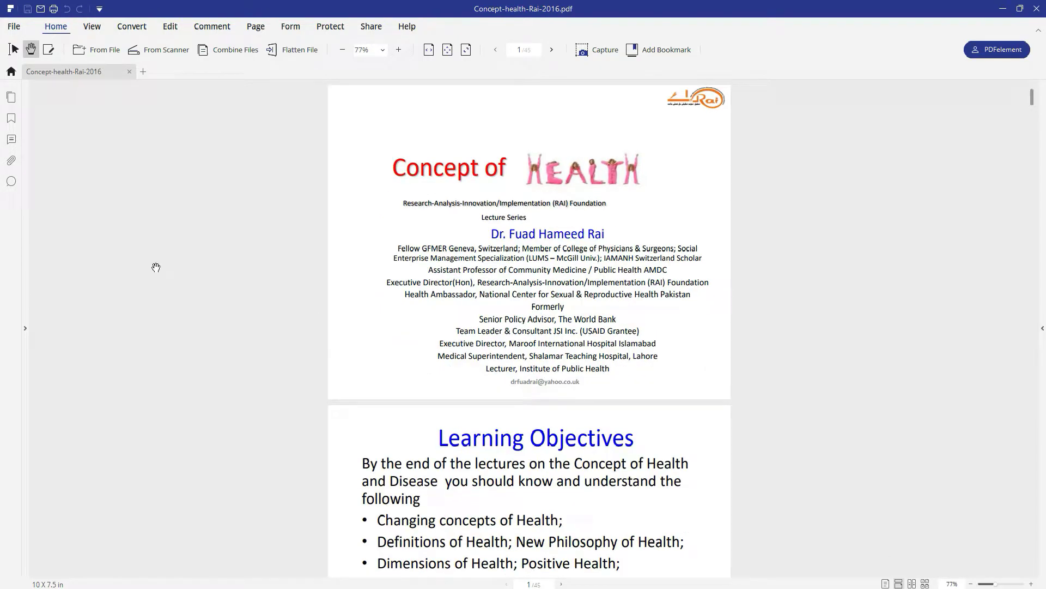
click(97, 50)
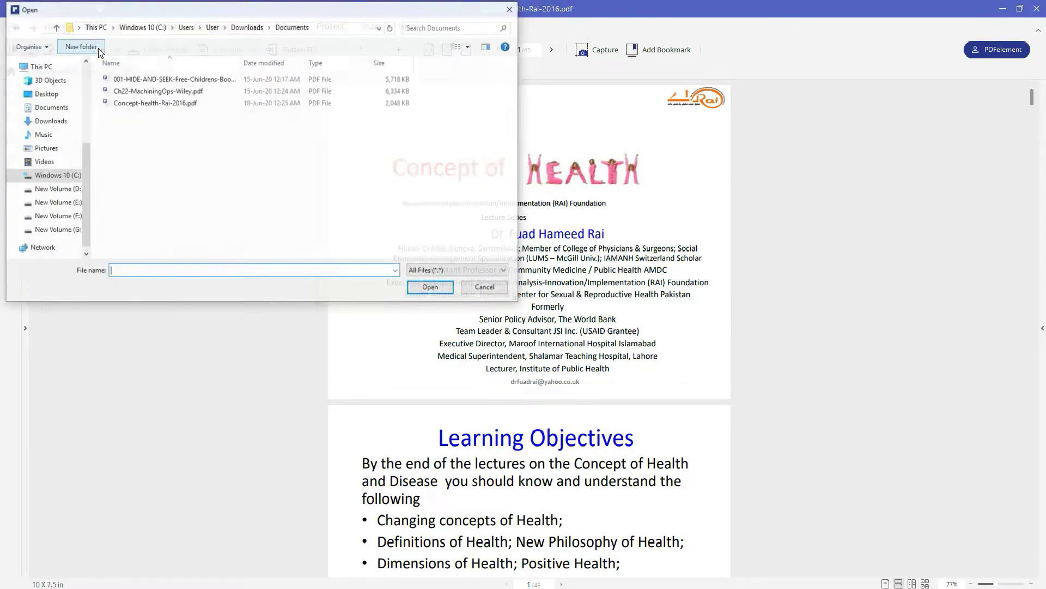
click(487, 289)
click(166, 51)
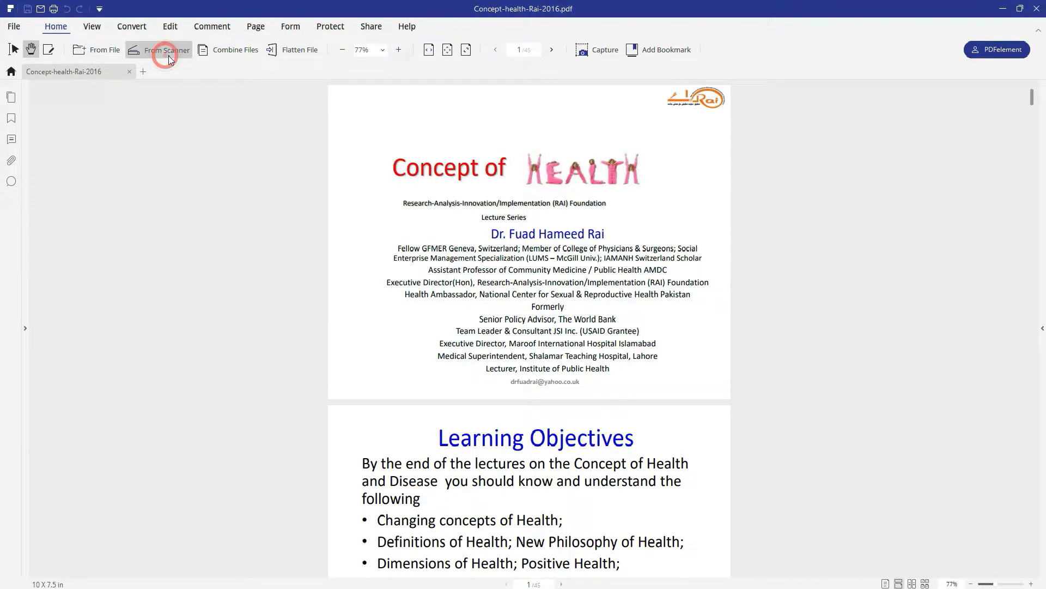
click(535, 415)
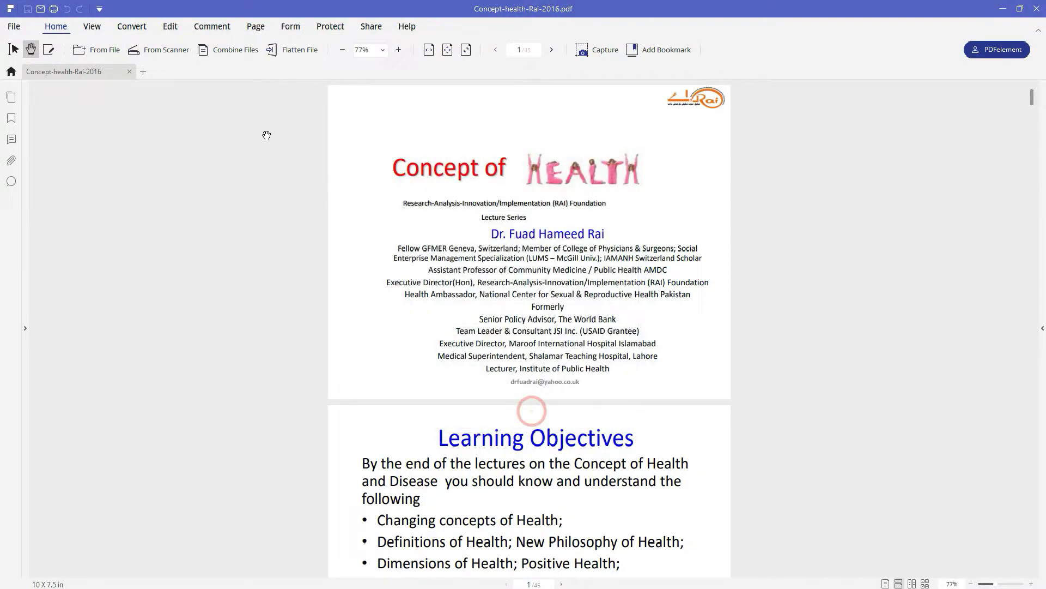
click(228, 51)
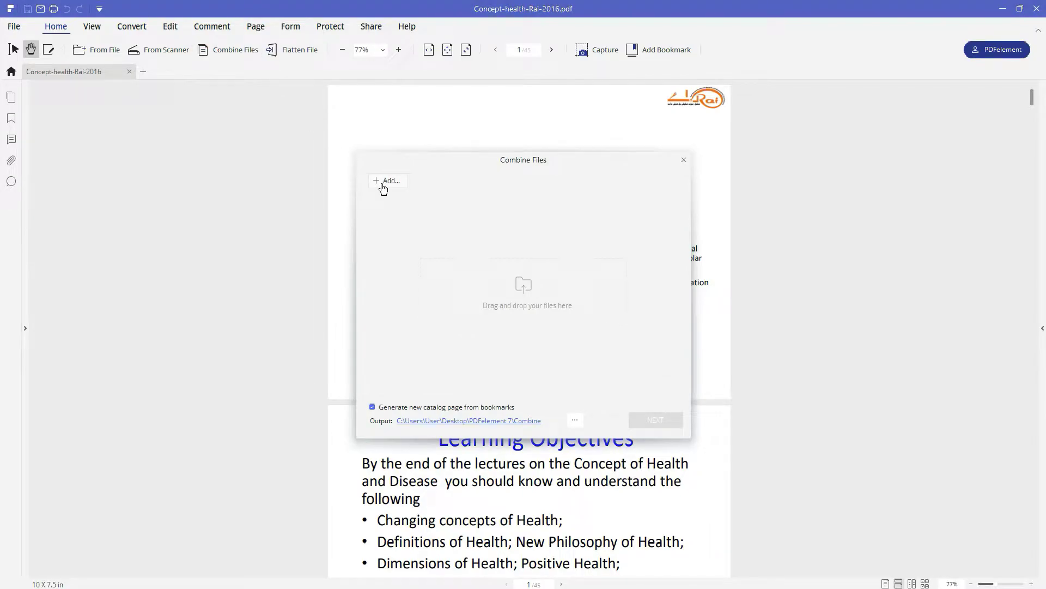
click(385, 180)
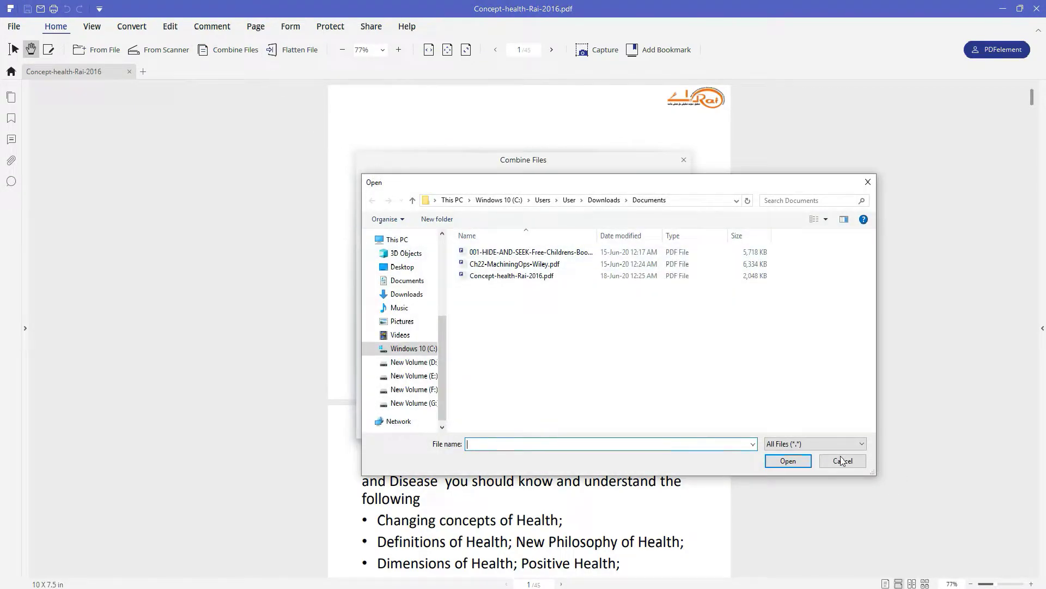
click(843, 461)
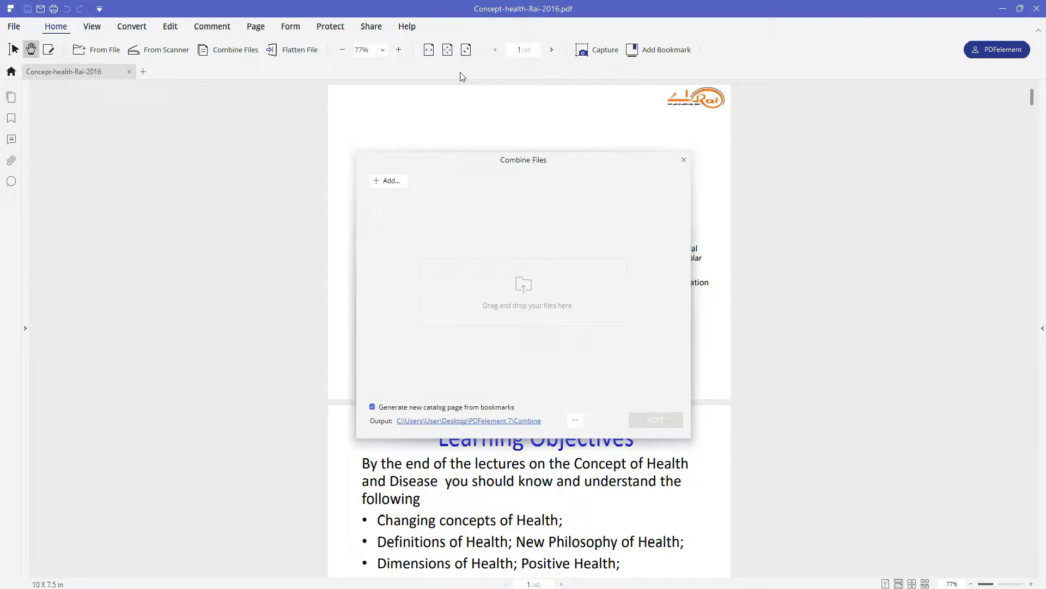
Close the Combine Files window and view the title page at fit width, fit page, then full screen.
click(685, 162)
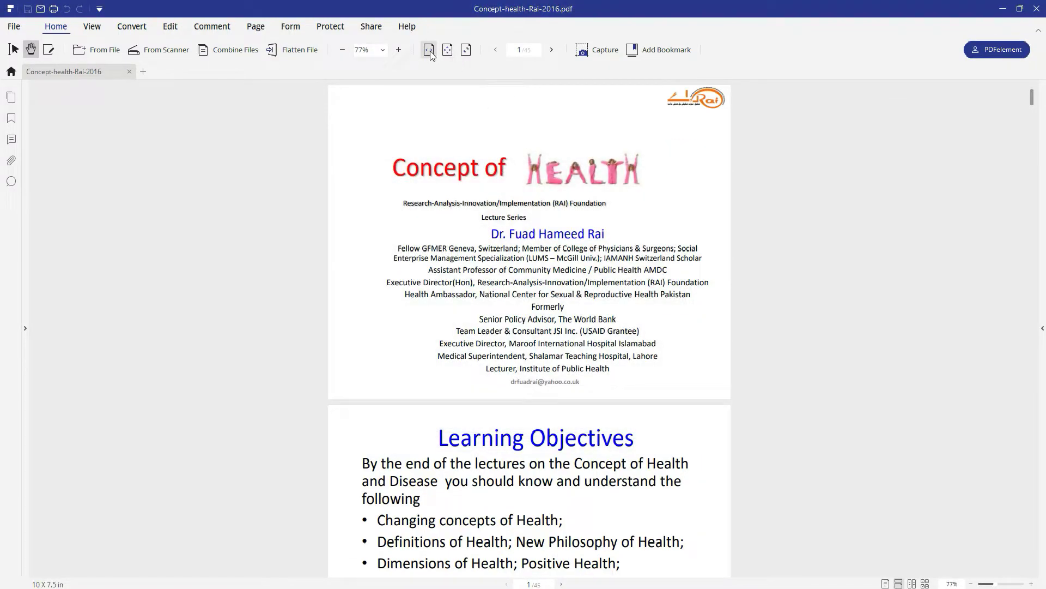
click(429, 50)
click(447, 50)
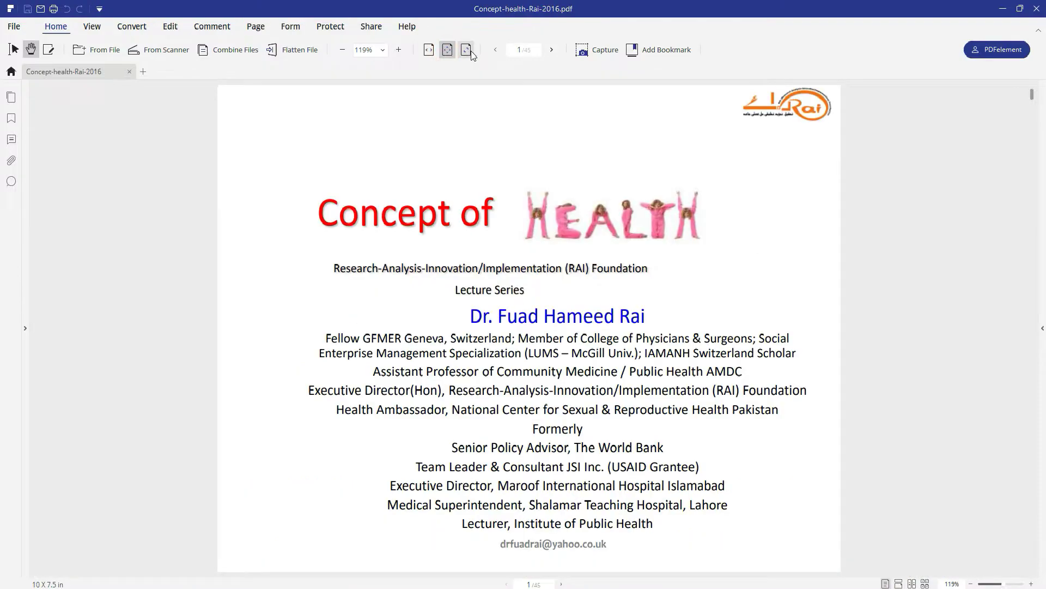
click(465, 50)
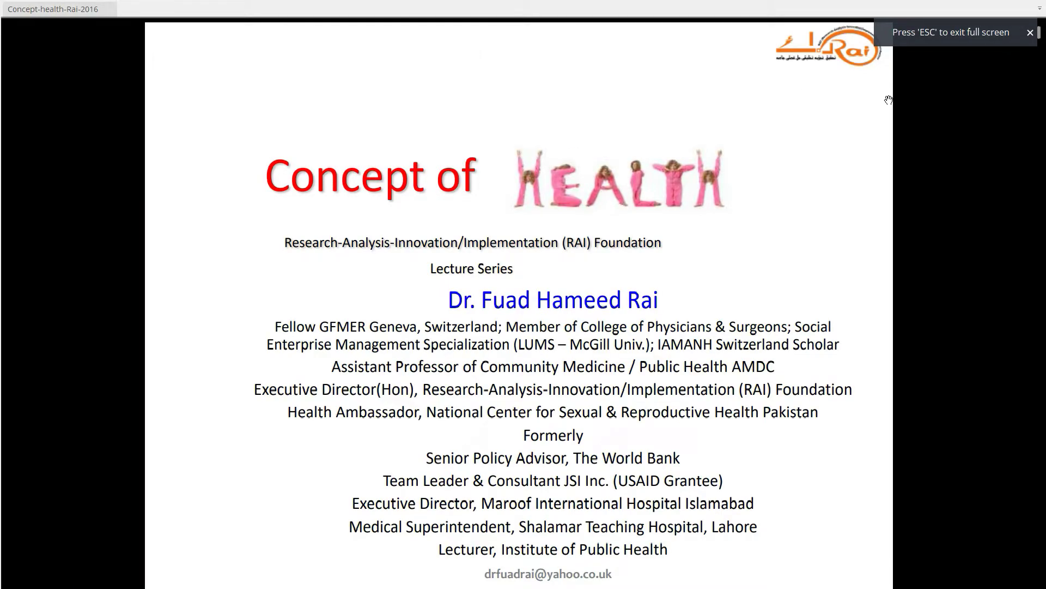
key(Escape)
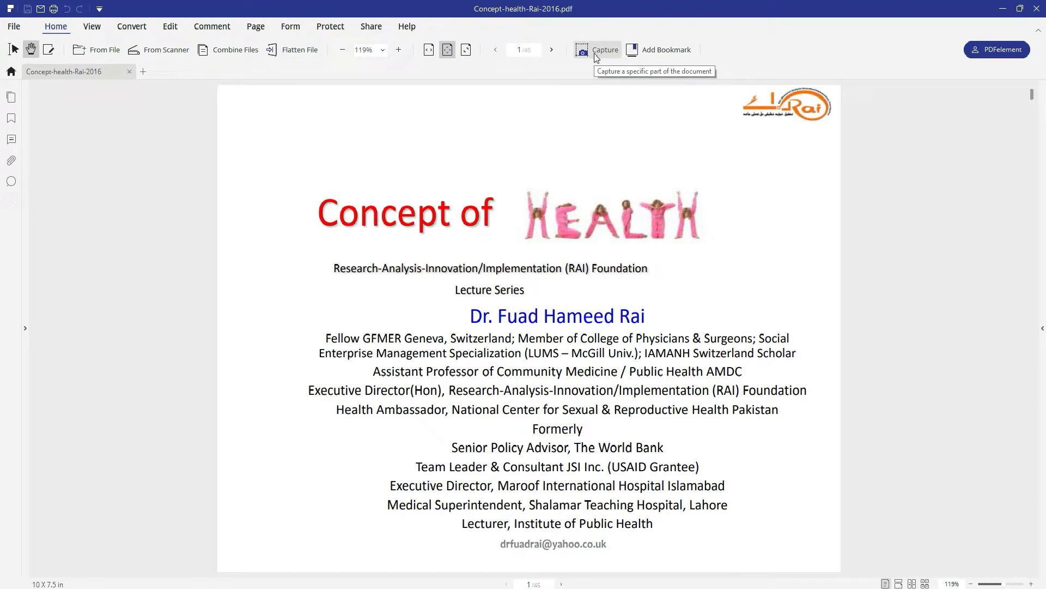
Capture the title page content and copy it to the clipboard.
click(596, 51)
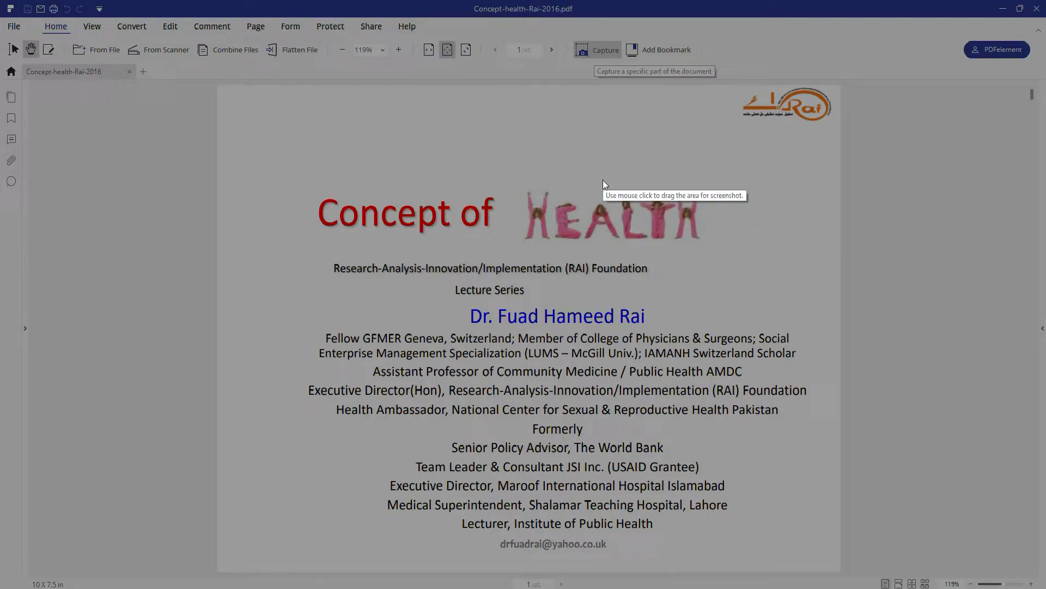
drag(255, 165, 821, 553)
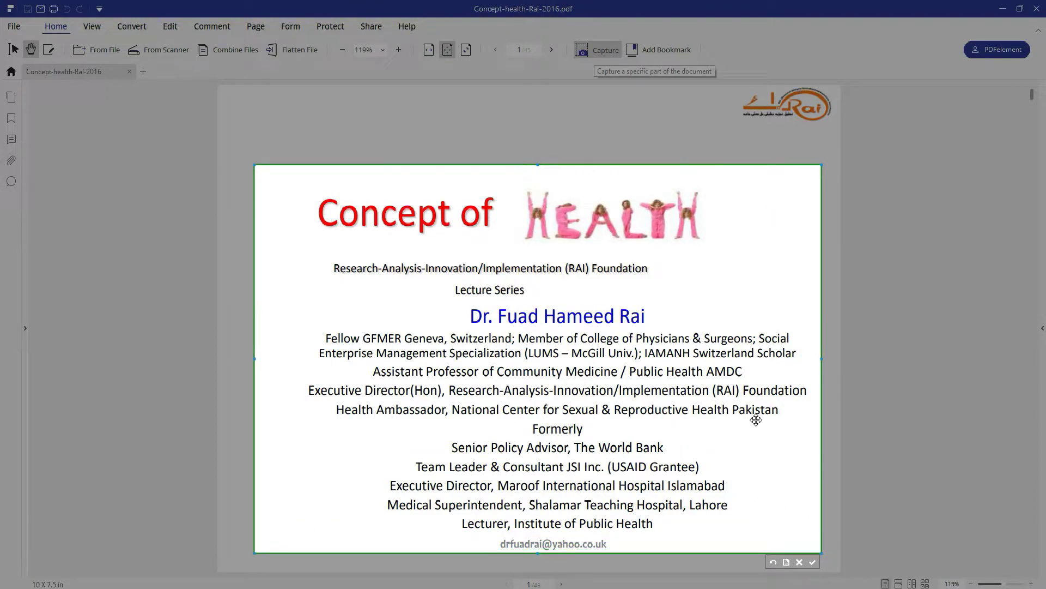
click(812, 562)
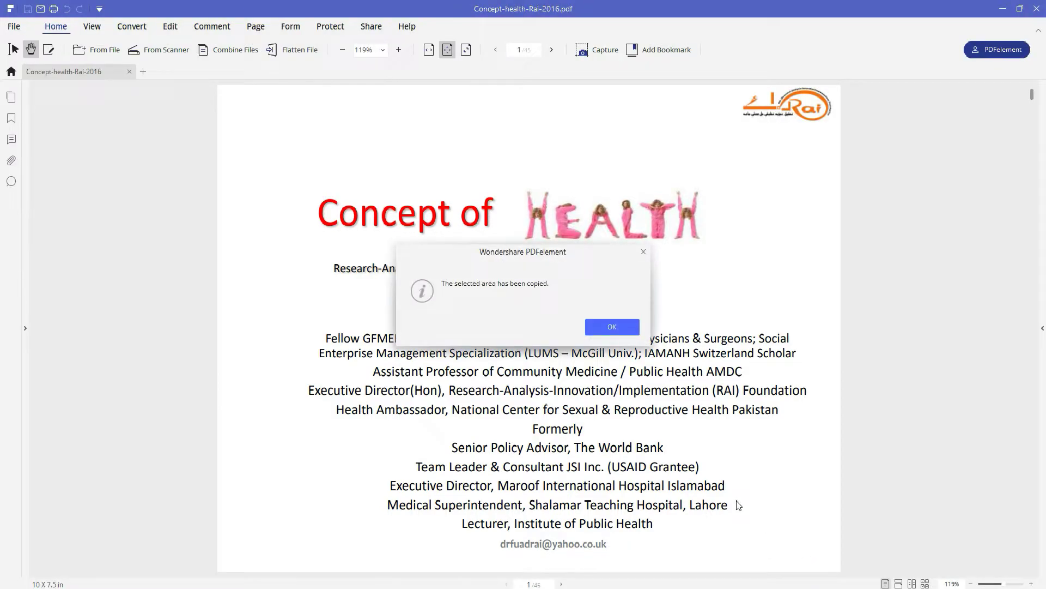
click(612, 327)
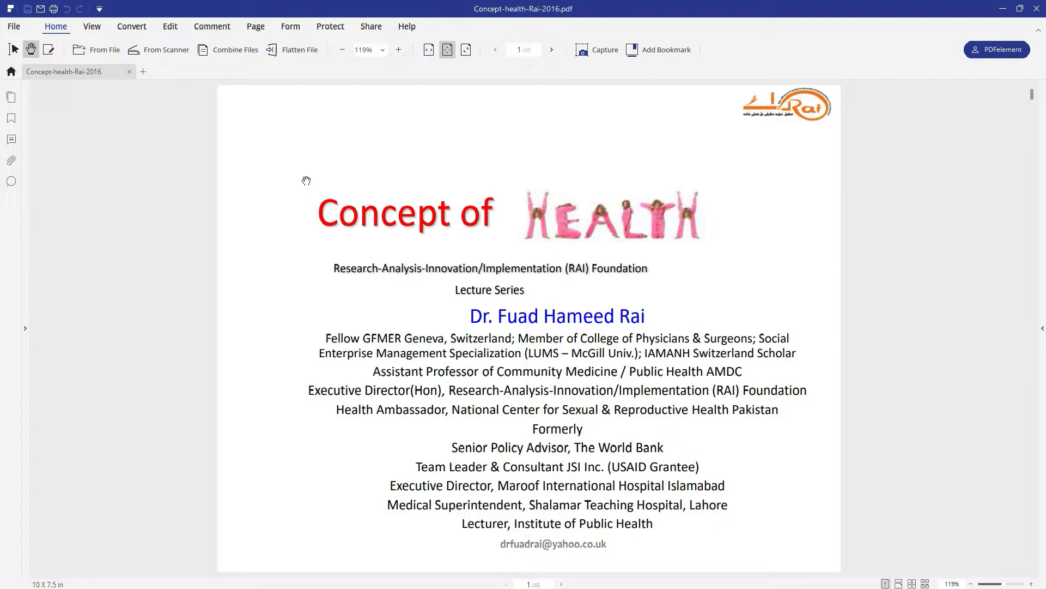
Capture the title page again and review the image save formats (BMP, JPEG, PNG, GIF).
click(604, 56)
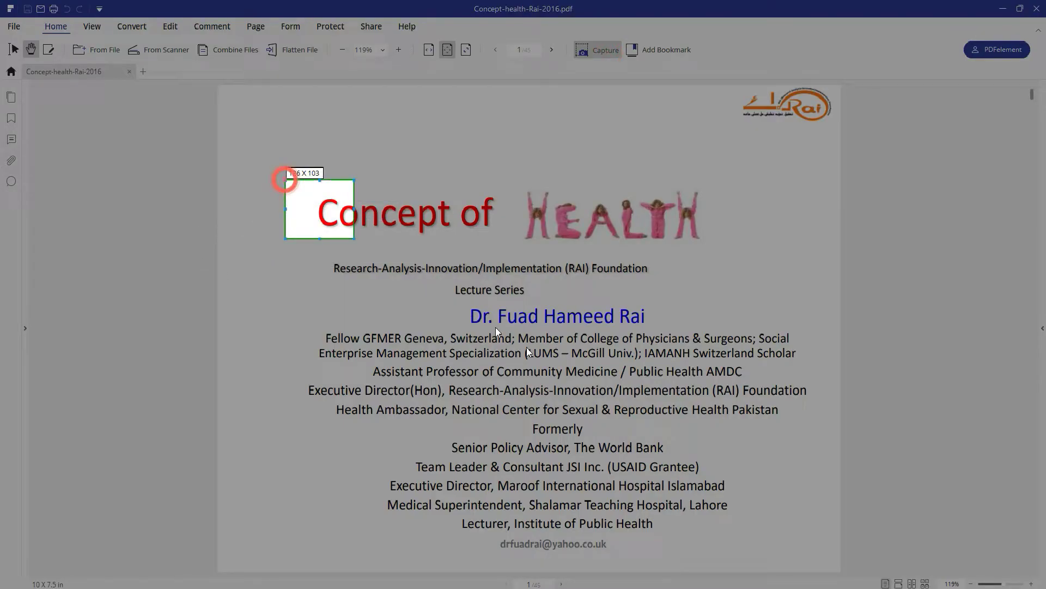
drag(286, 181, 815, 552)
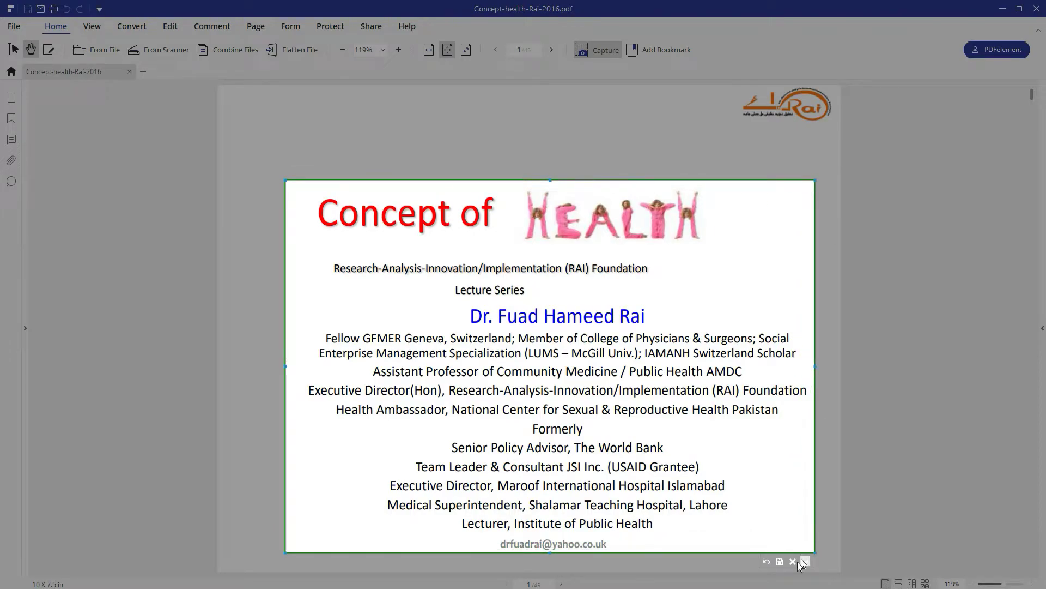
click(781, 561)
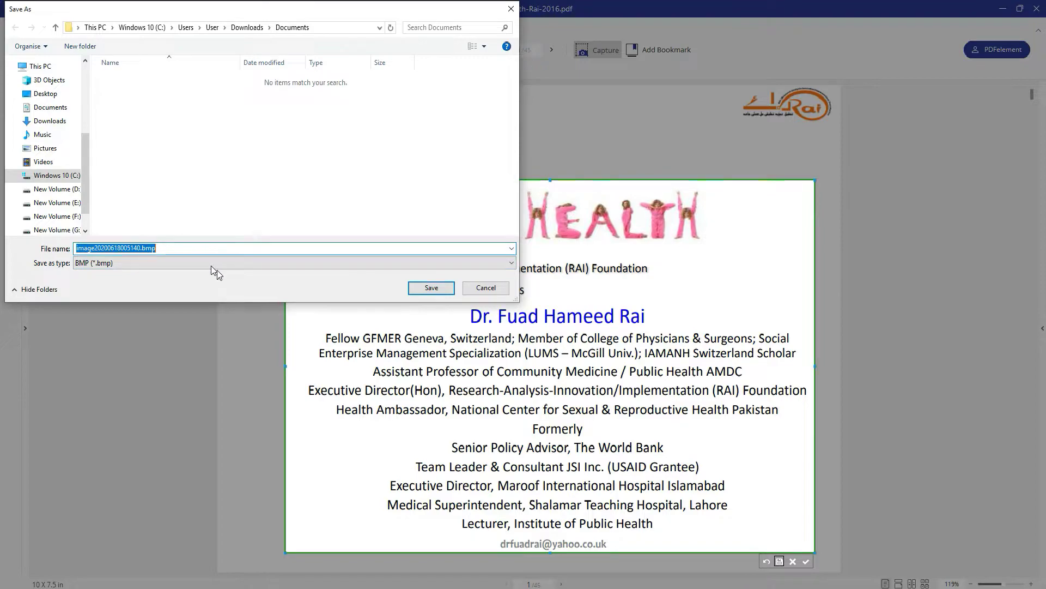
click(294, 262)
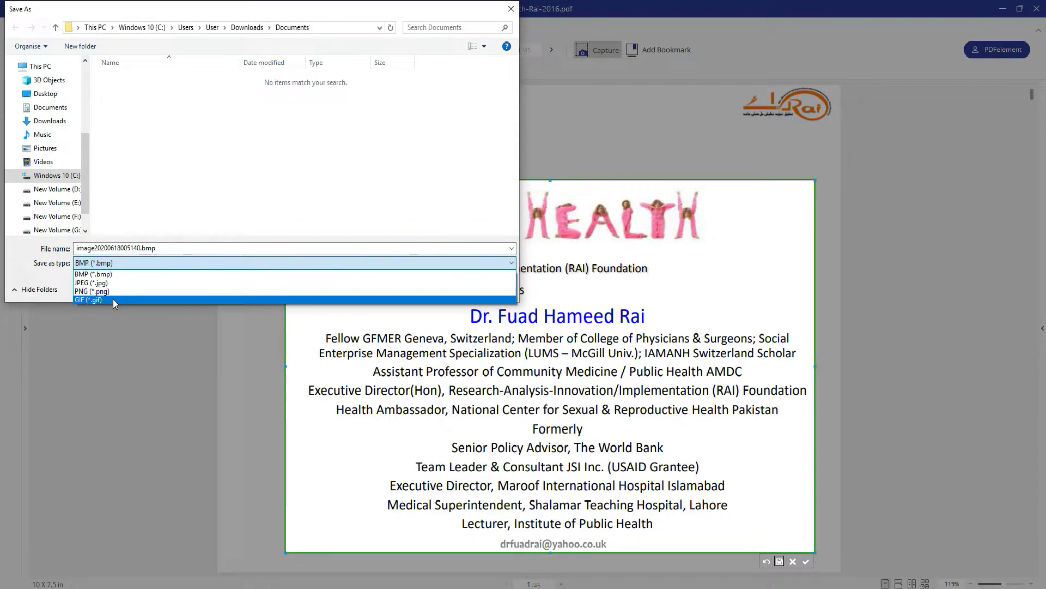
click(142, 172)
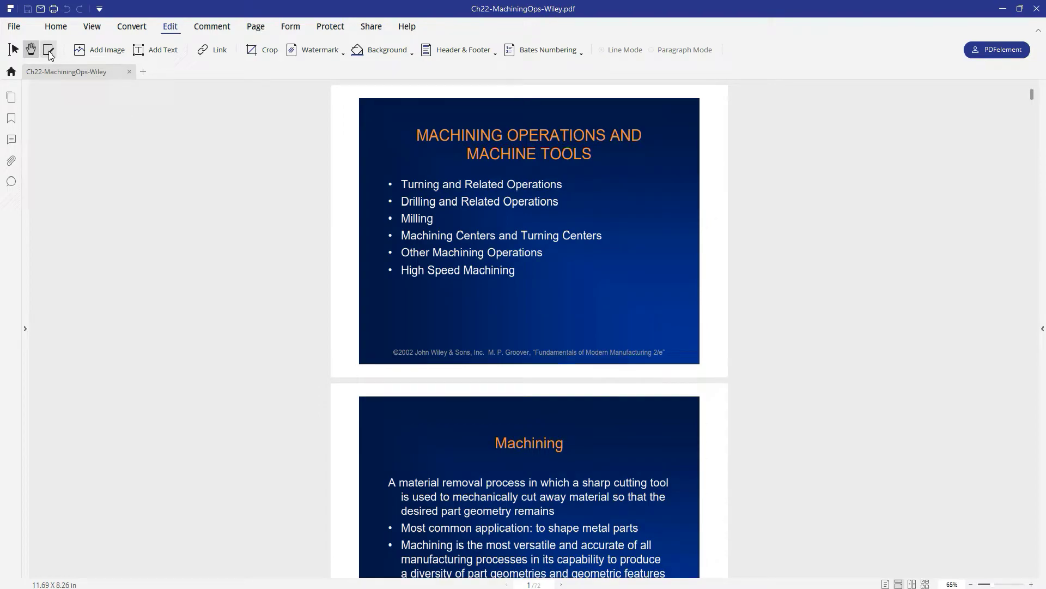
Enable text editing and widen and reposition the first slide's title text block.
click(49, 50)
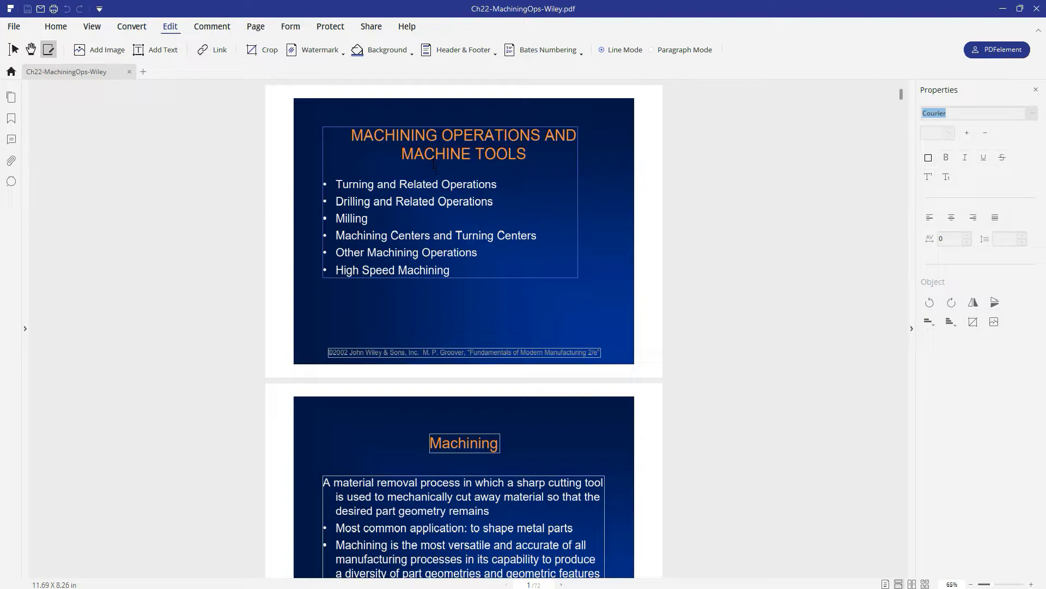
drag(351, 135, 511, 164)
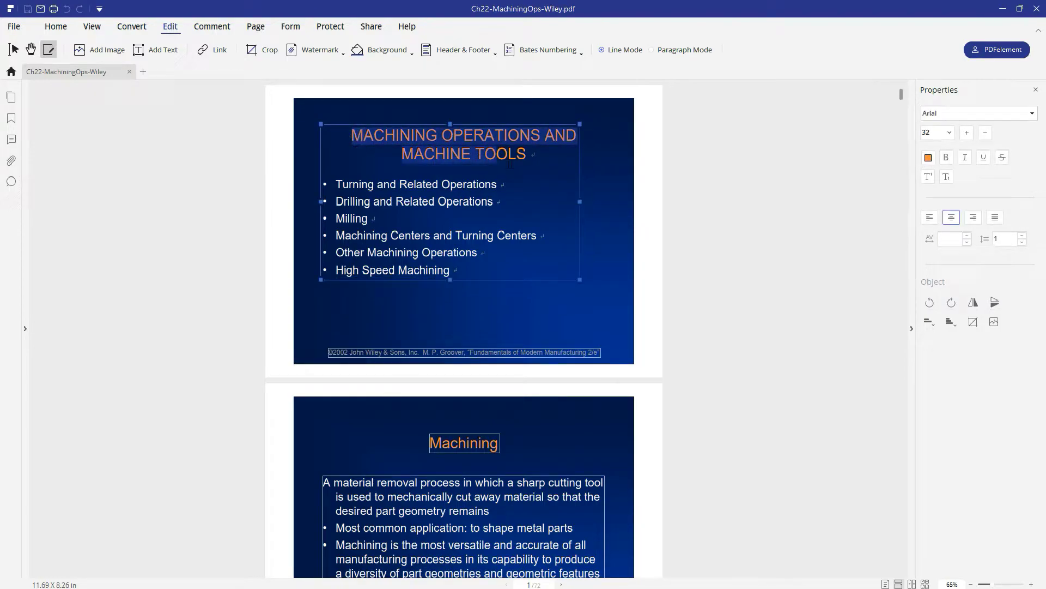
text(by)
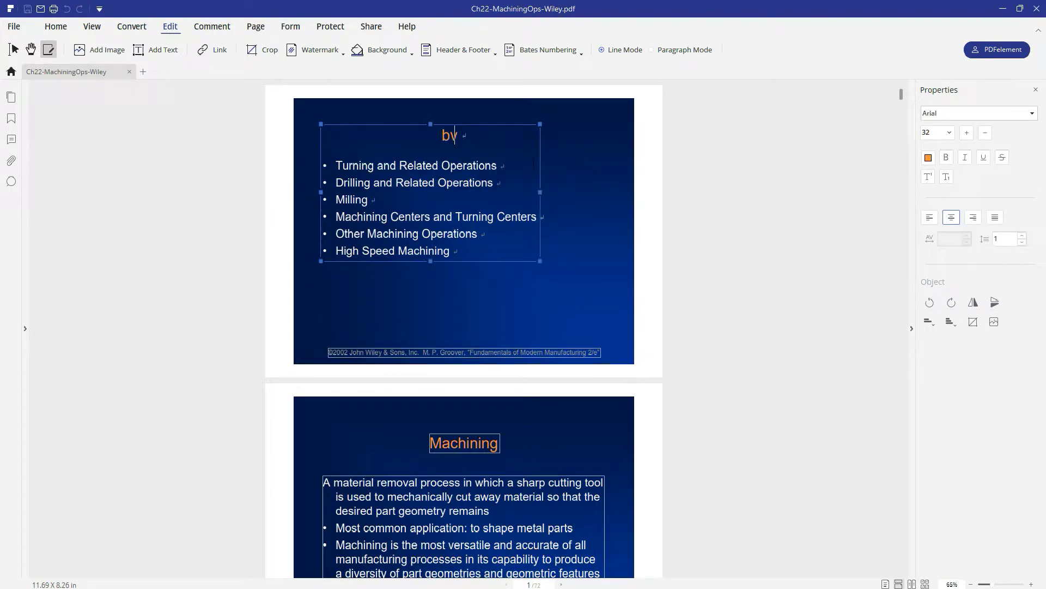
text(dbd)
drag(540, 260, 625, 262)
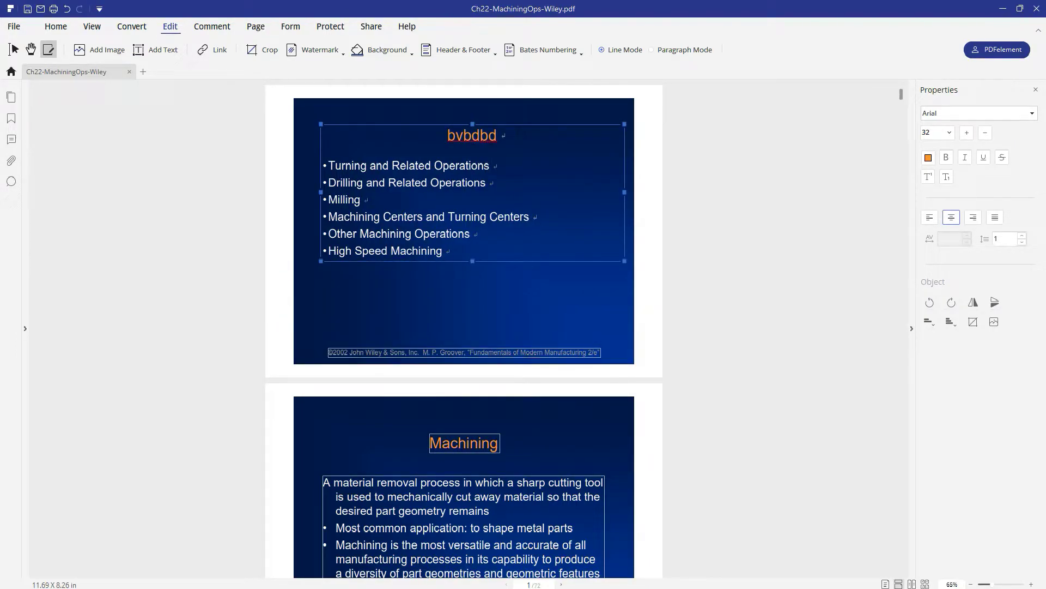
mouse_move(583, 123)
mouse_down()
mouse_move(581, 198)
mouse_move(590, 126)
mouse_up()
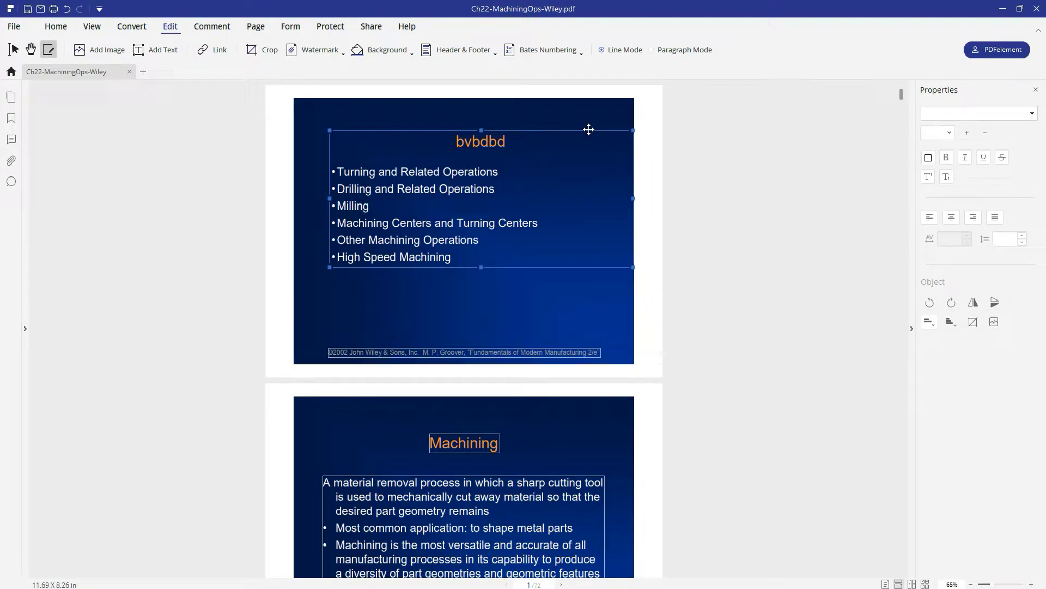
Copy 'Machining' from page 2 and paste it over the placeholder title 'bvbdbd'.
click(501, 442)
drag(428, 441, 499, 444)
key(ctrl+c)
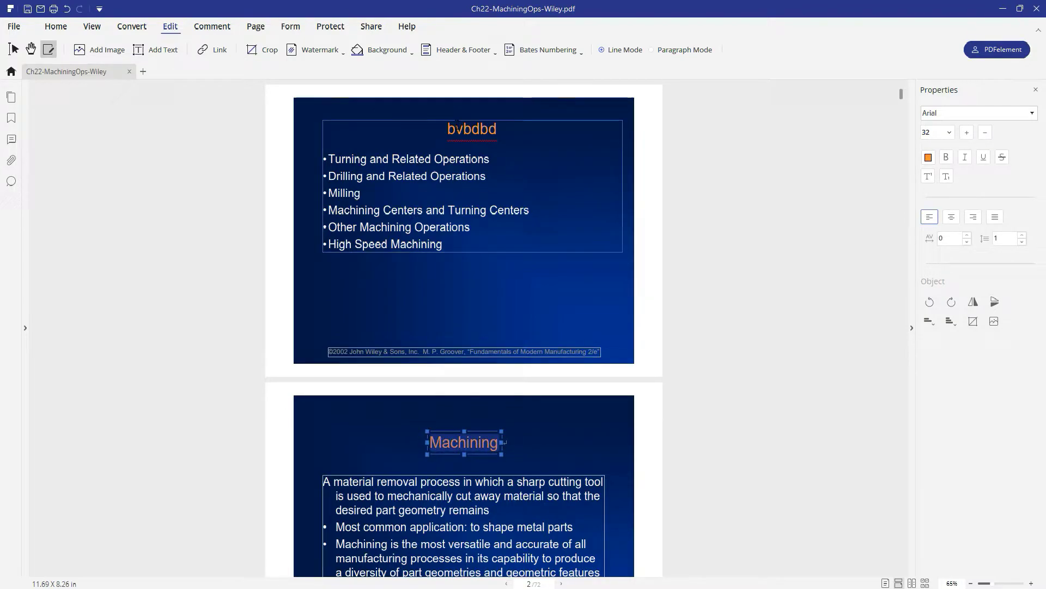
click(472, 163)
double_click(472, 129)
key(ctrl+v)
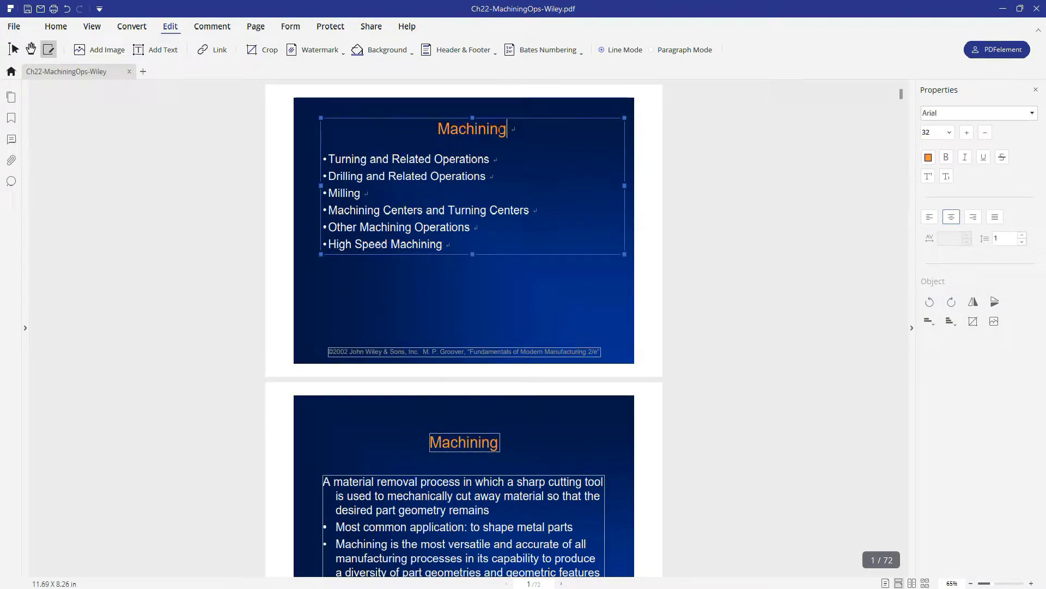
click(760, 211)
Make the first bullet's text red.
click(468, 134)
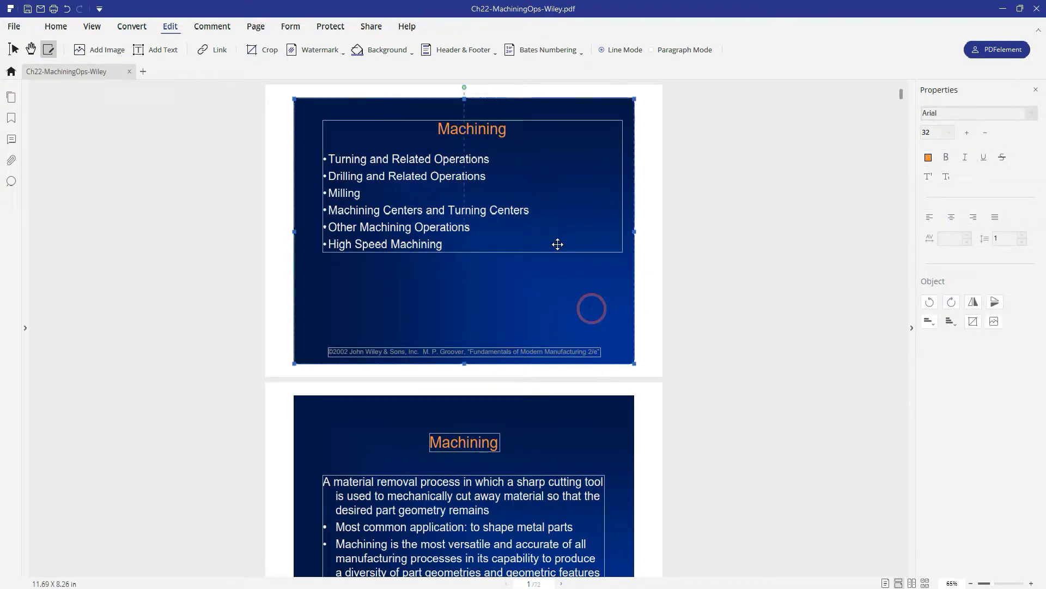
drag(327, 159, 486, 176)
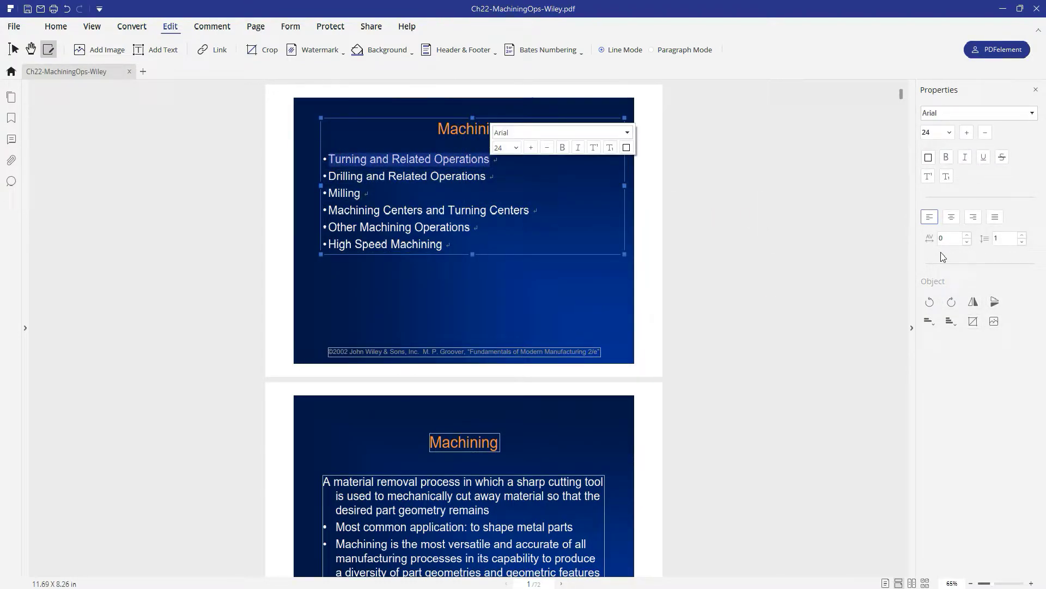
click(928, 157)
click(957, 203)
click(928, 156)
click(938, 251)
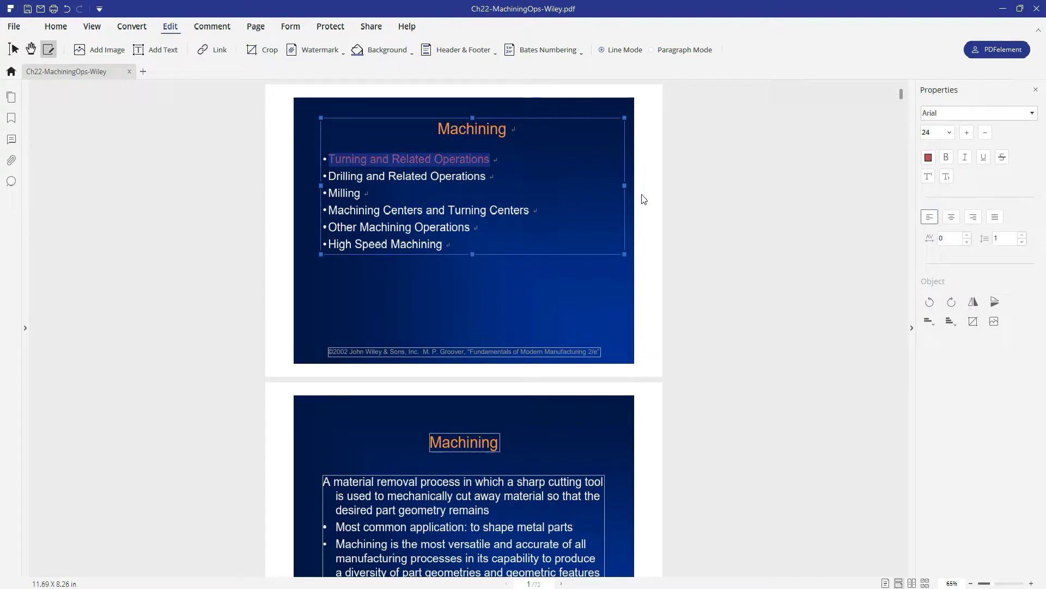
Replace the slide picture with the sea-water photo and shrink it below the bullets.
click(487, 200)
click(98, 49)
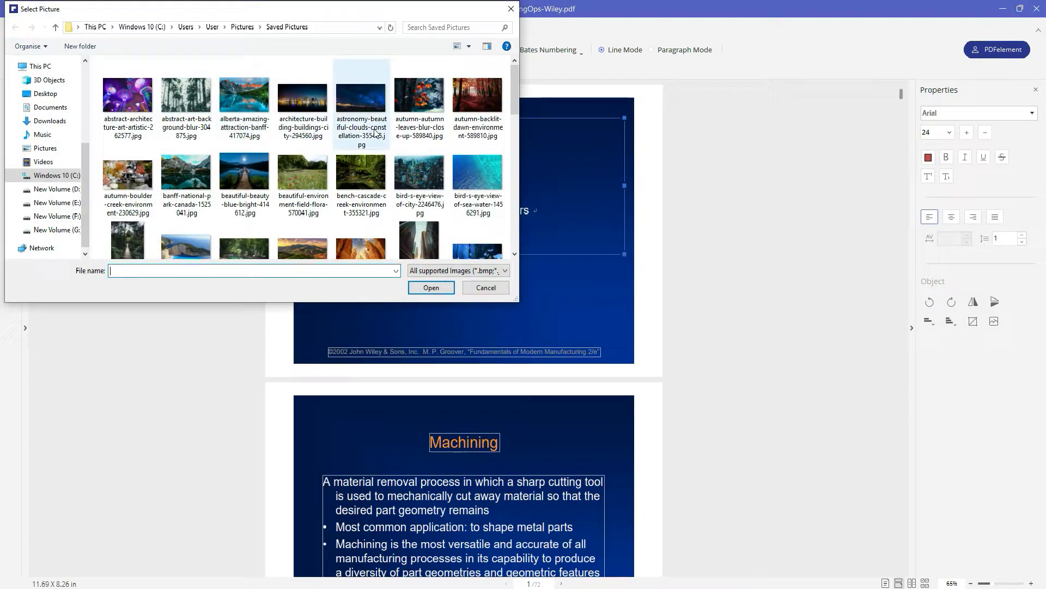
click(476, 174)
click(431, 287)
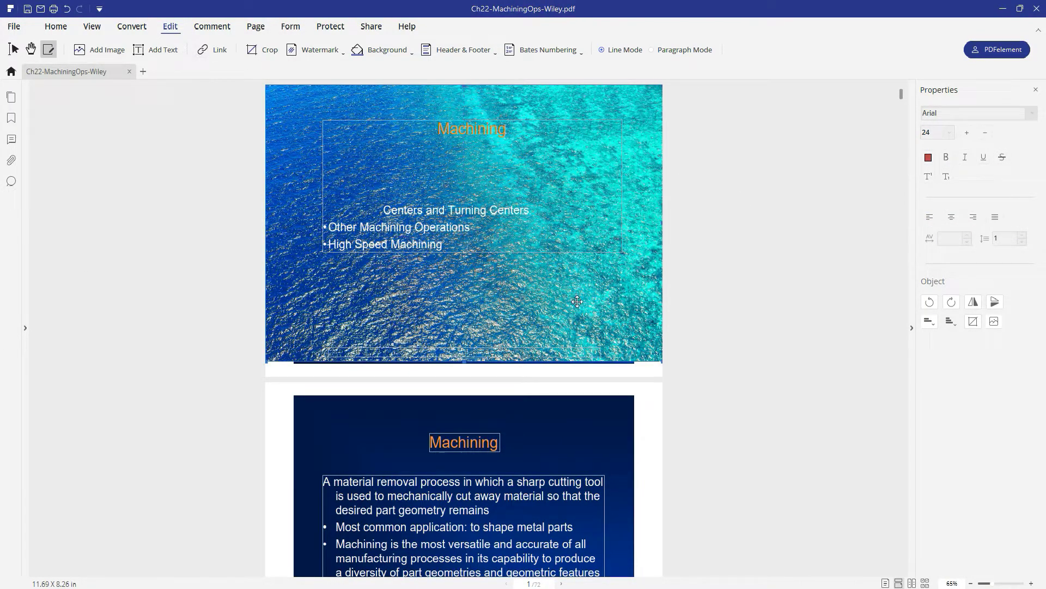
drag(663, 362, 581, 333)
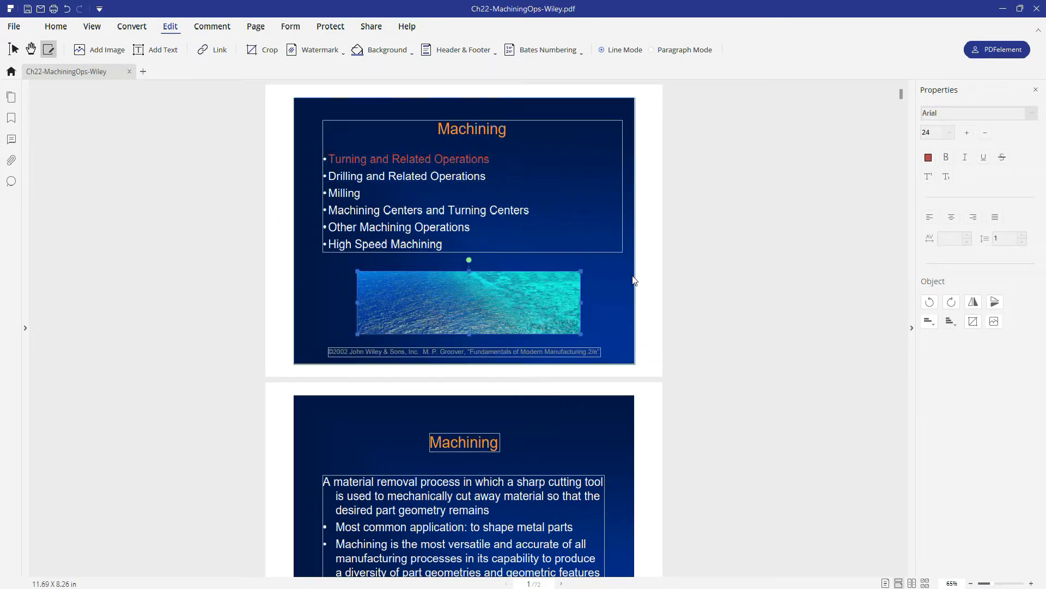
Type and delete test text after the first bullet, then mark 'Turning' as a link area.
click(850, 217)
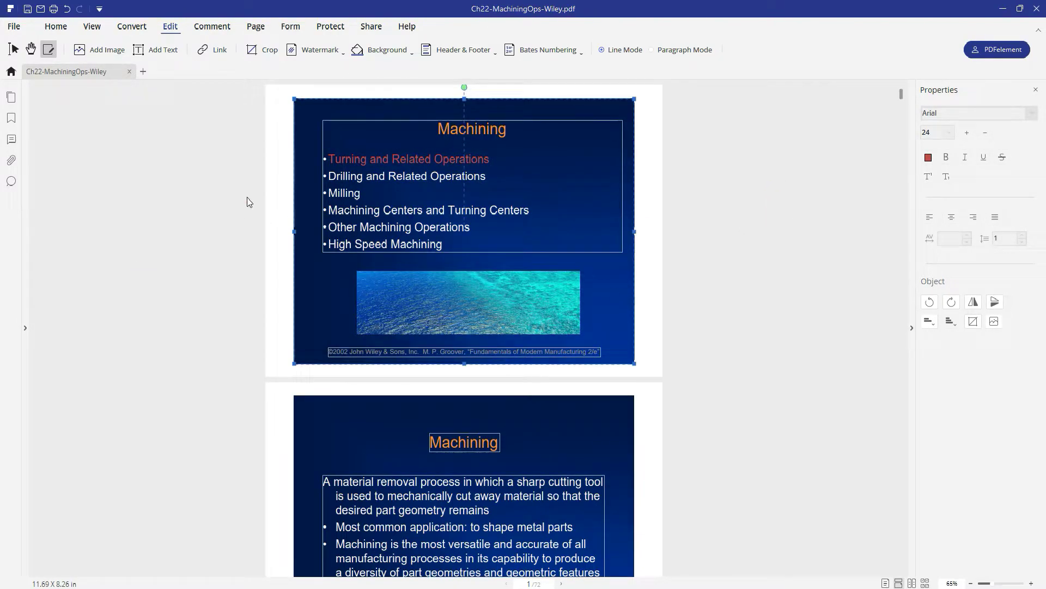
click(157, 50)
click(491, 159)
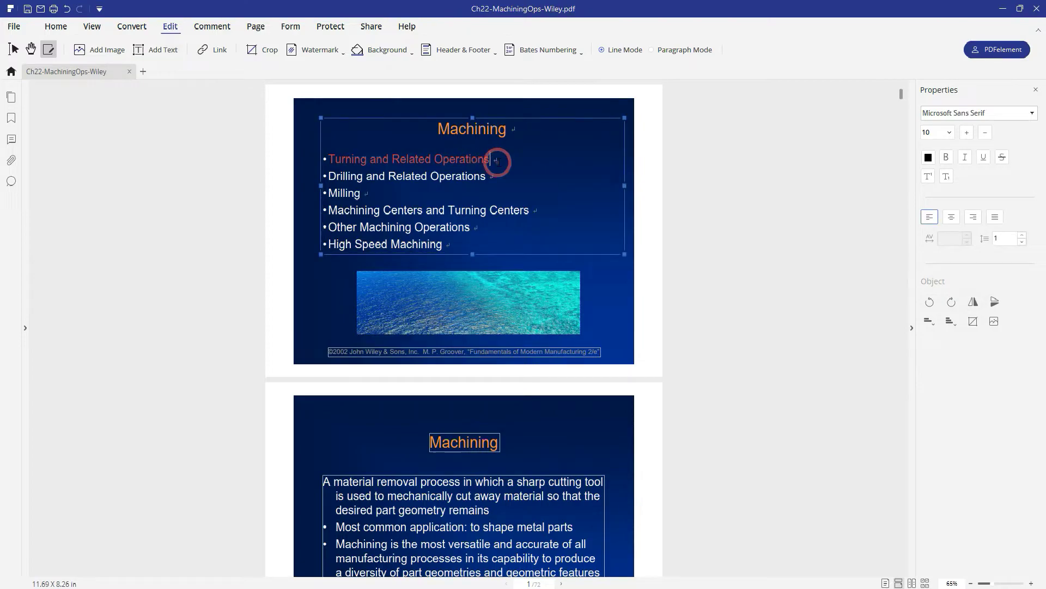
text(fb)
key(BackSpace)
key(BackSpace)
key(BackSpace)
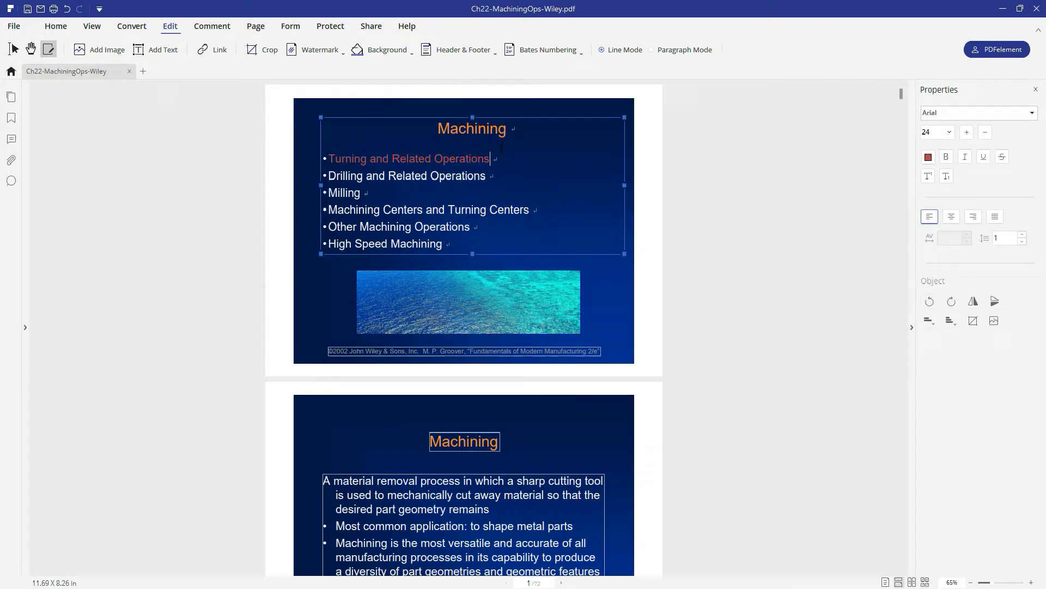
click(213, 51)
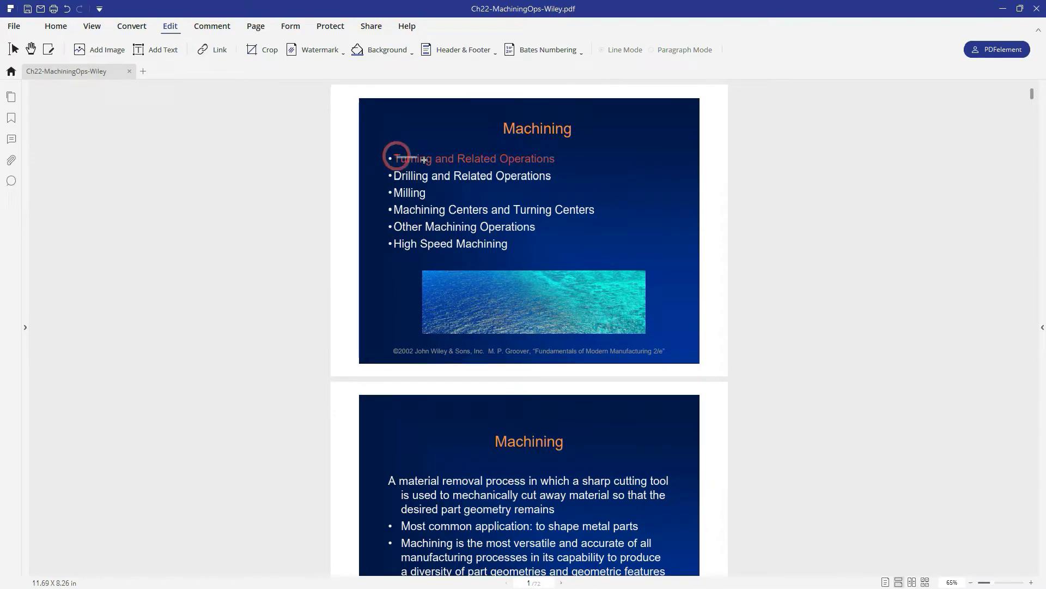
drag(391, 153, 434, 163)
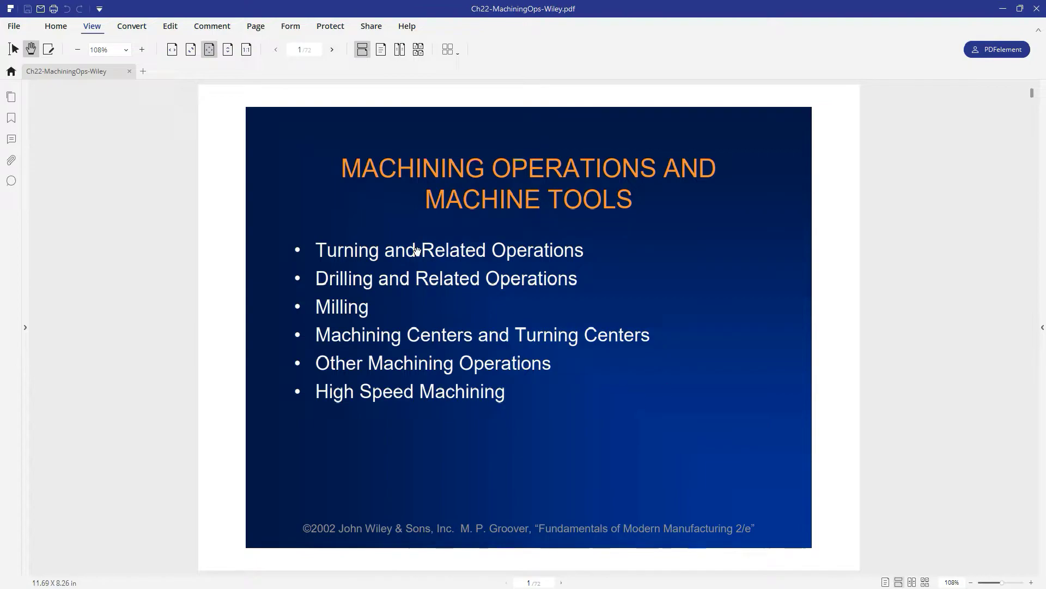
Select the whole slide title and apply the Calibri font.
click(50, 49)
click(278, 168)
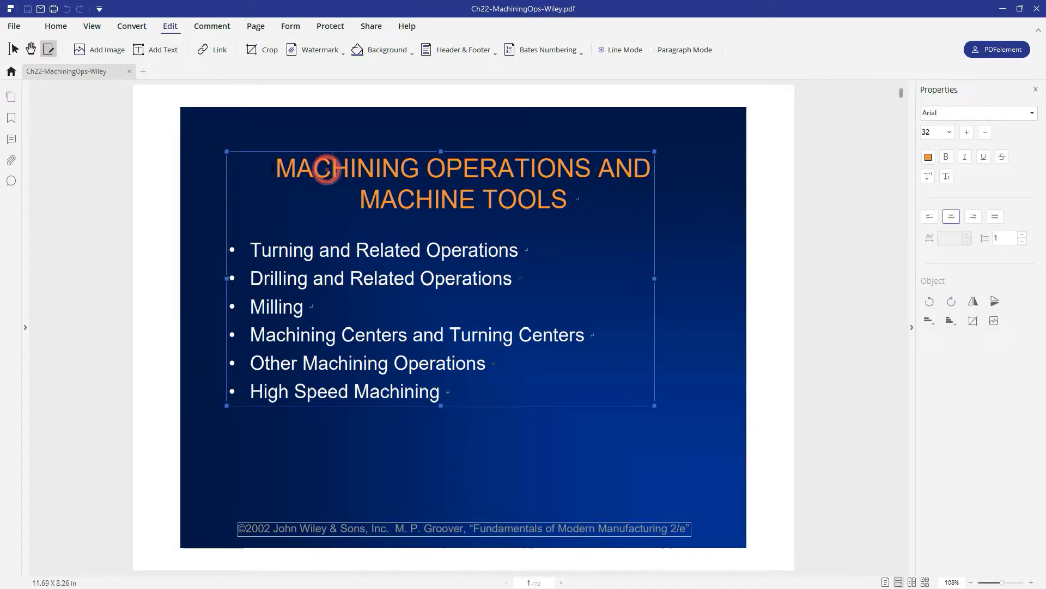
drag(278, 167, 567, 201)
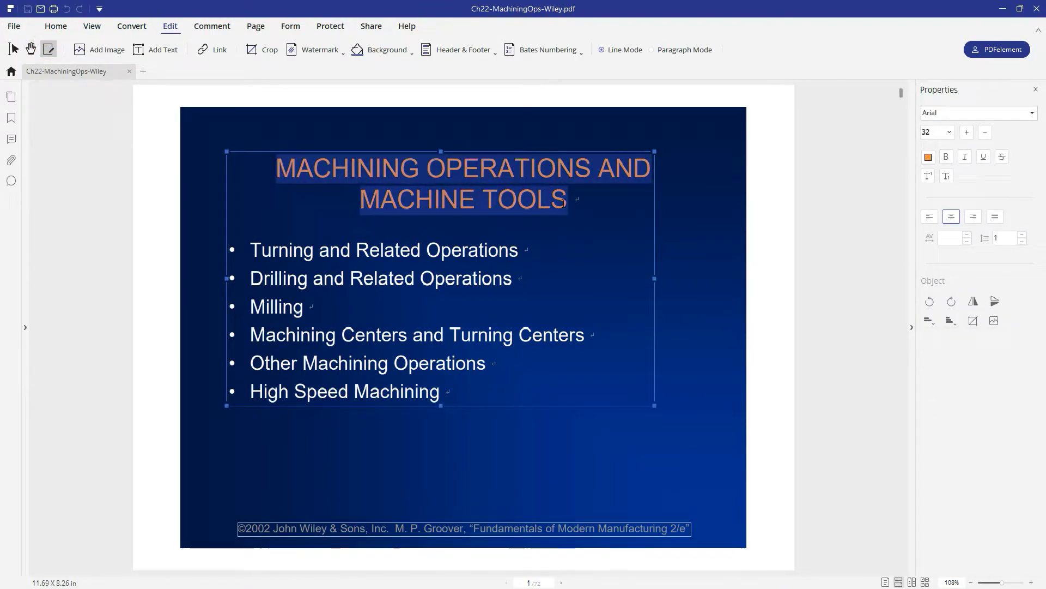
click(699, 175)
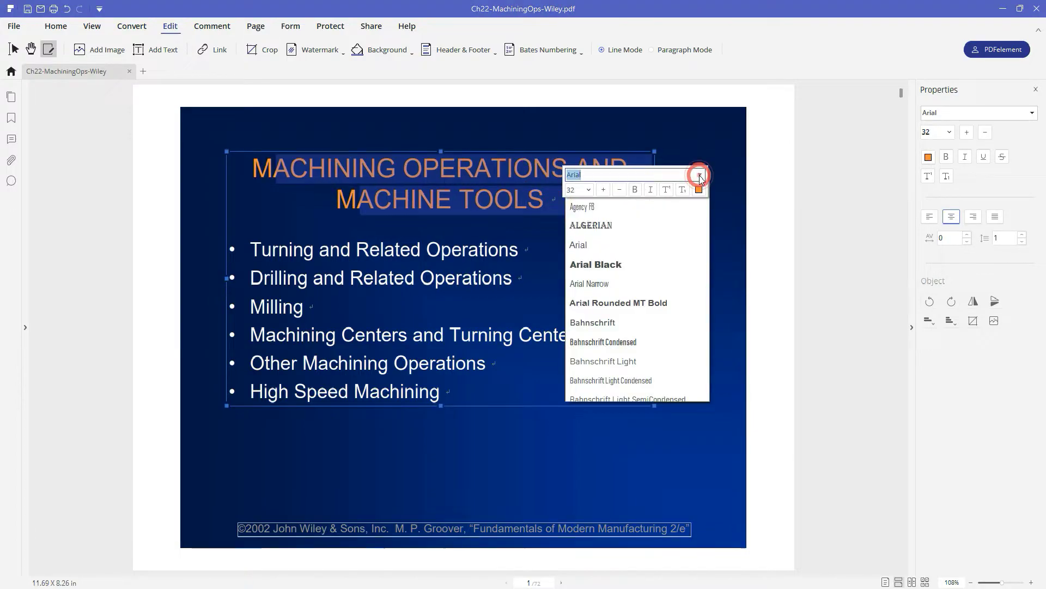
scroll(618, 308, down, 5)
scroll(618, 309, down, 4)
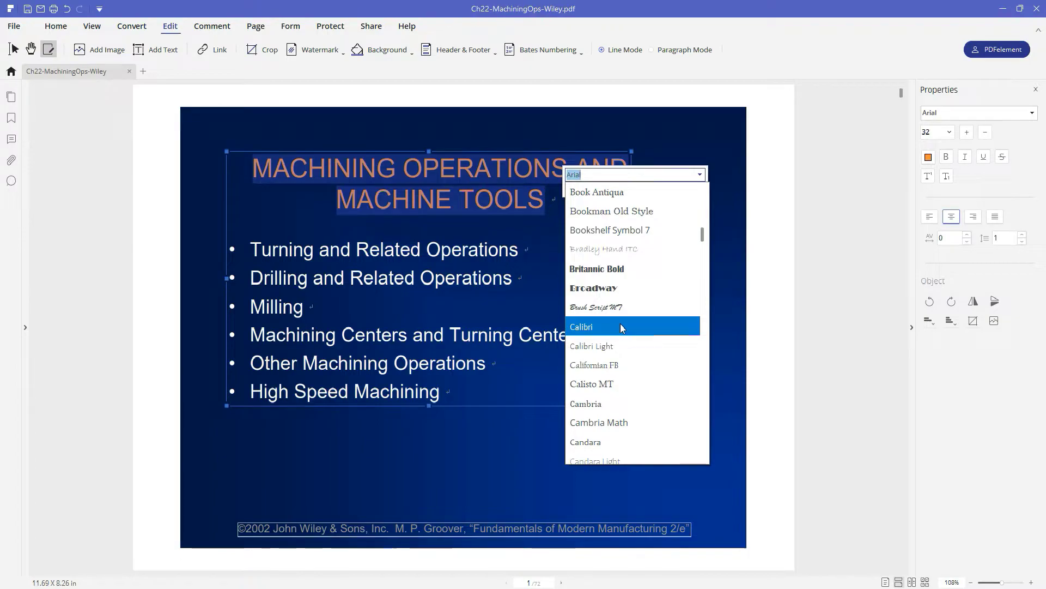
click(602, 327)
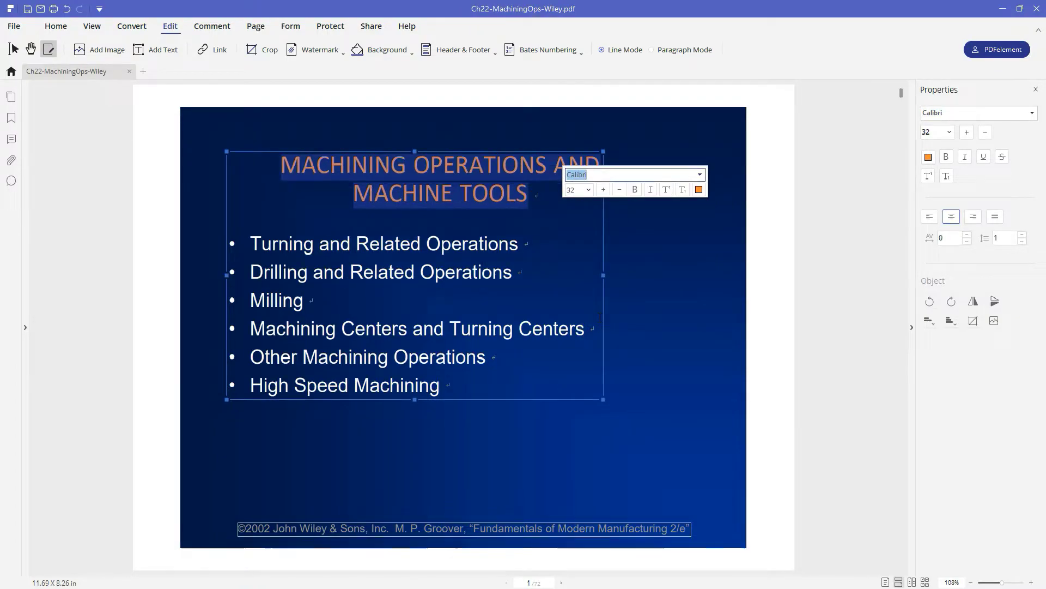
Delete the stray test characters before 'Turning'.
click(250, 245)
text(srgrgg)
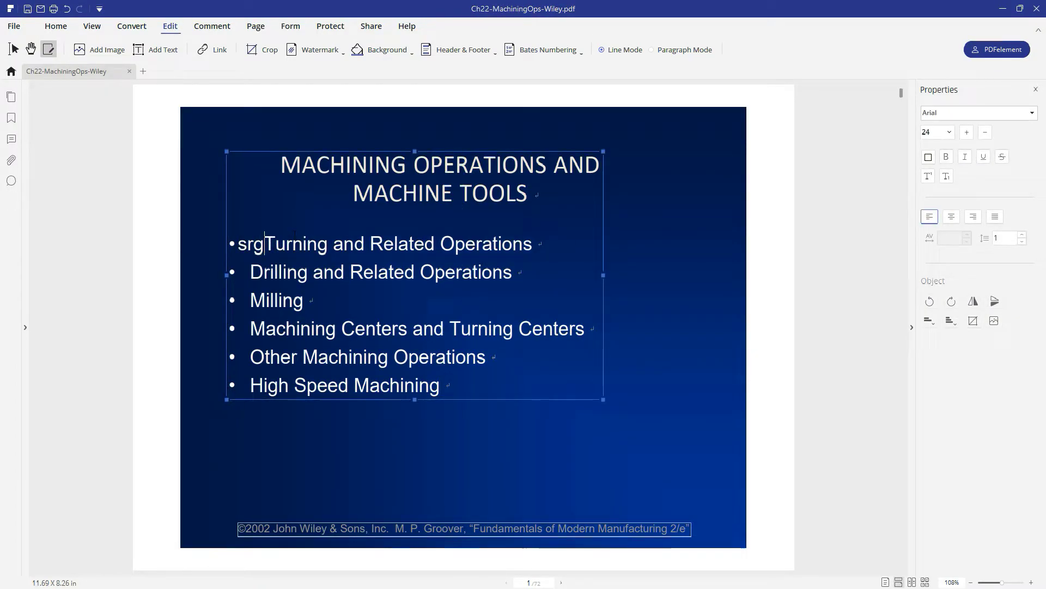
key(BackSpace)
key(BackSpace)
key(BackSpace)
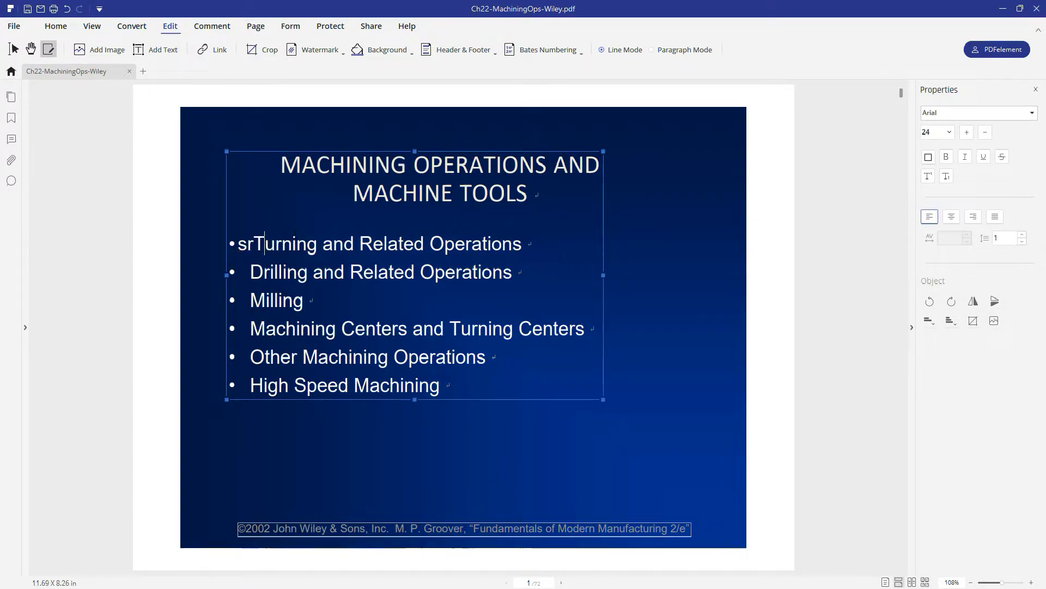
key(BackSpace)
key(BackSpace)
key(Tab)
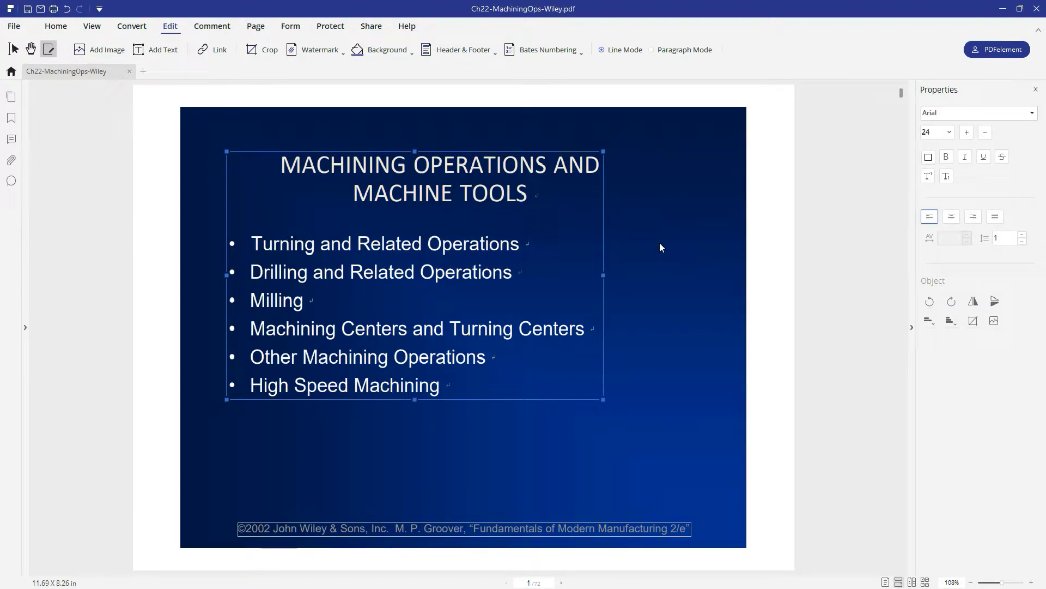
Widen and move the text box, then watermark all pages 'multi tech media' at 48% opacity.
drag(604, 400, 667, 346)
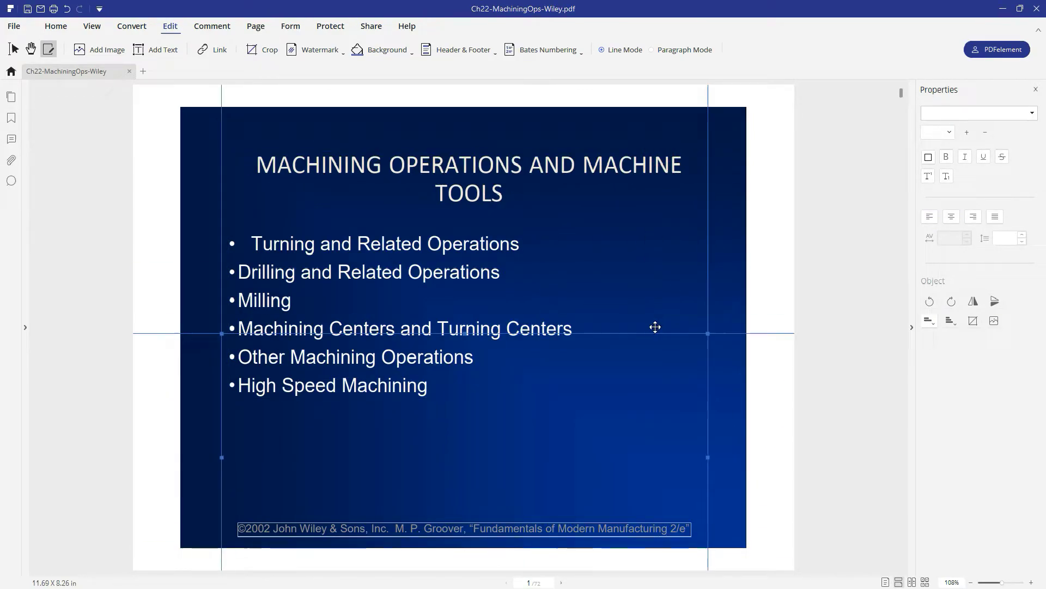
drag(670, 278, 670, 133)
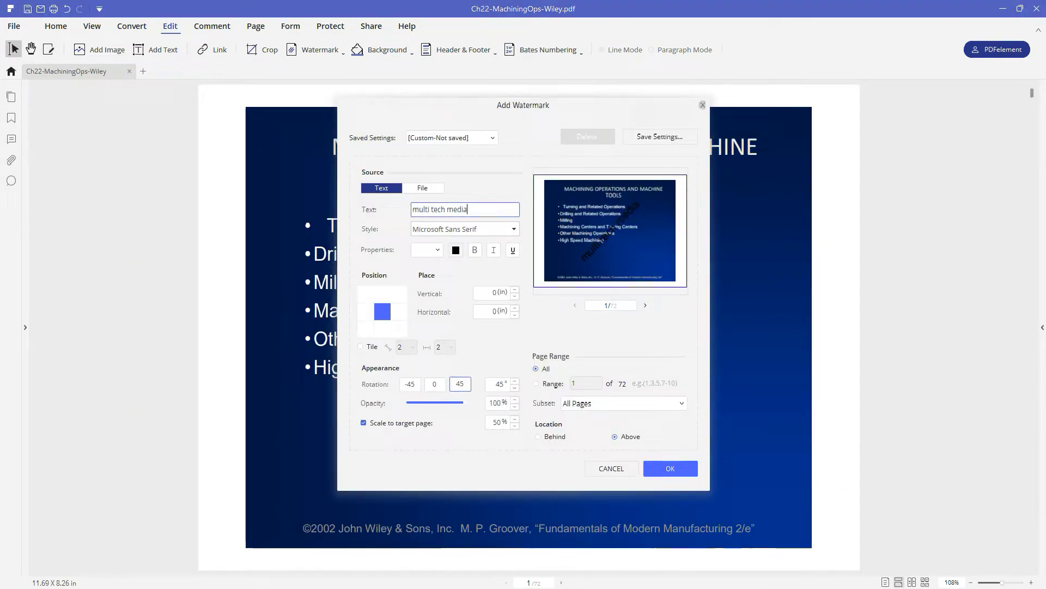
drag(458, 402, 432, 402)
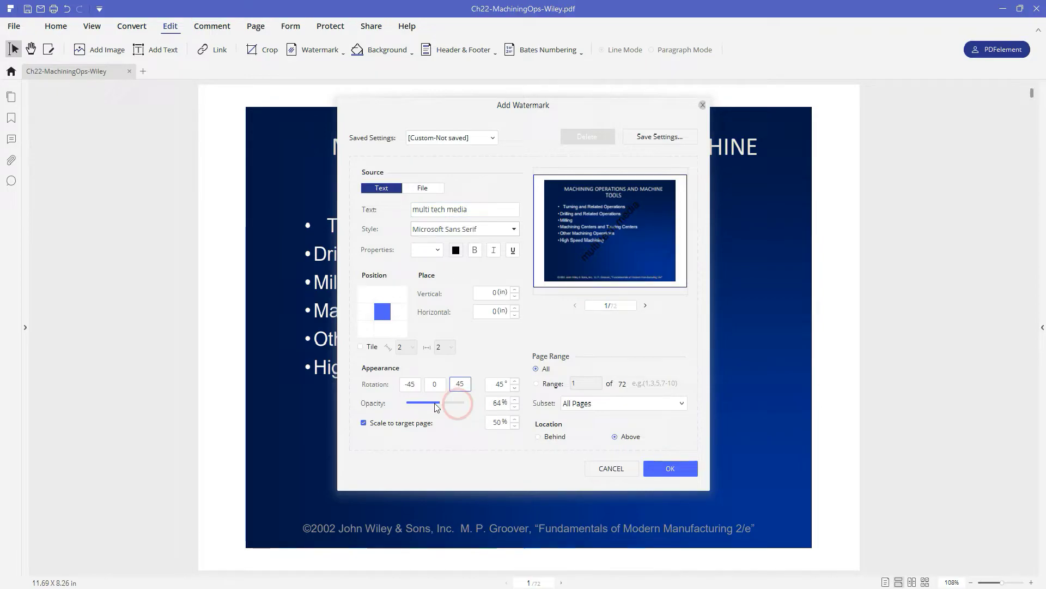
click(591, 403)
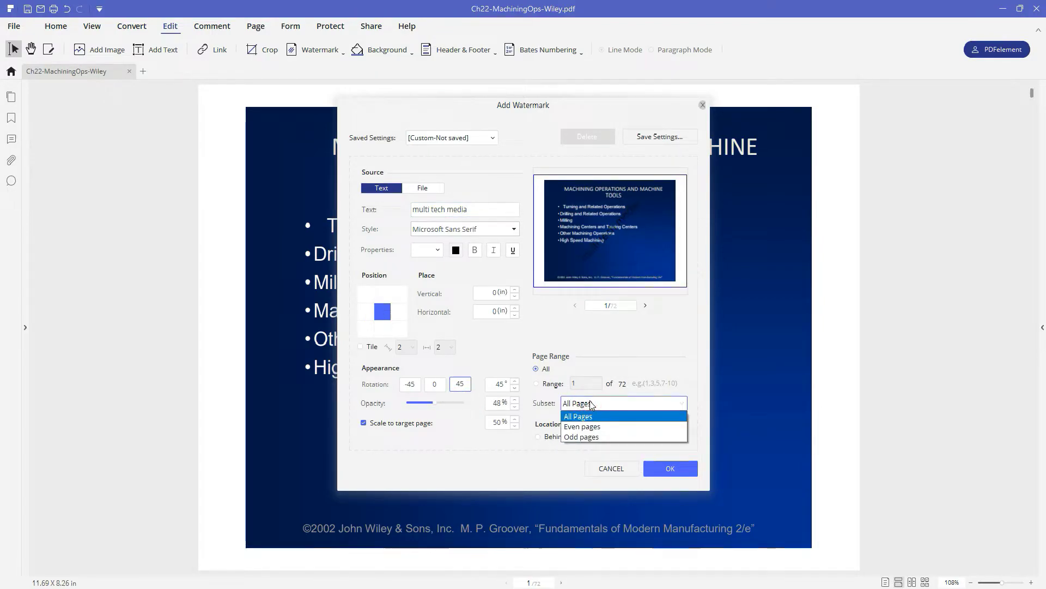
click(580, 417)
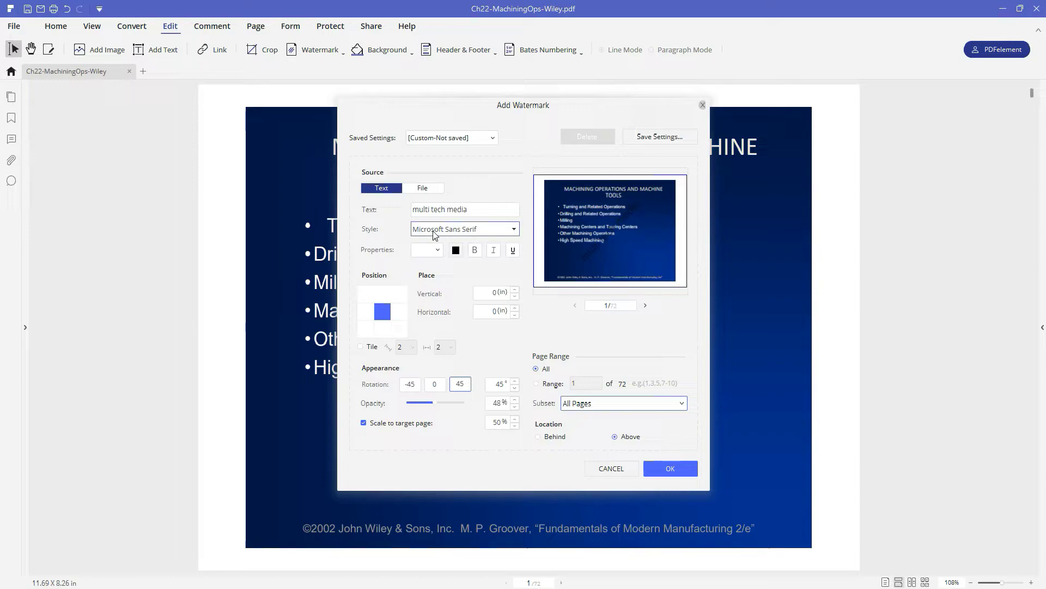
click(665, 469)
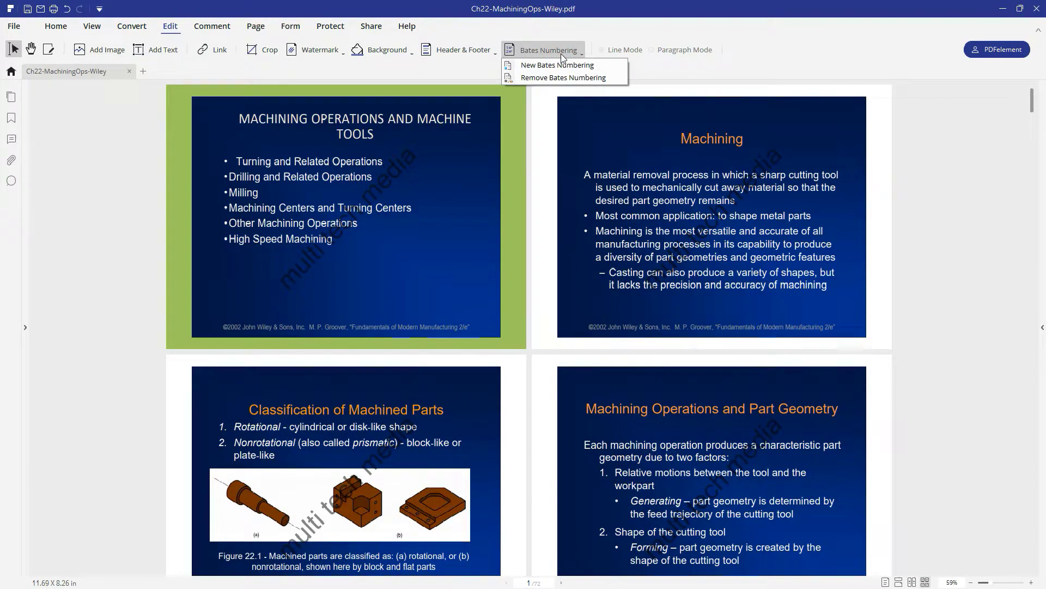
Create new Bates numbering from 0001 in the top-left Position cell.
click(560, 65)
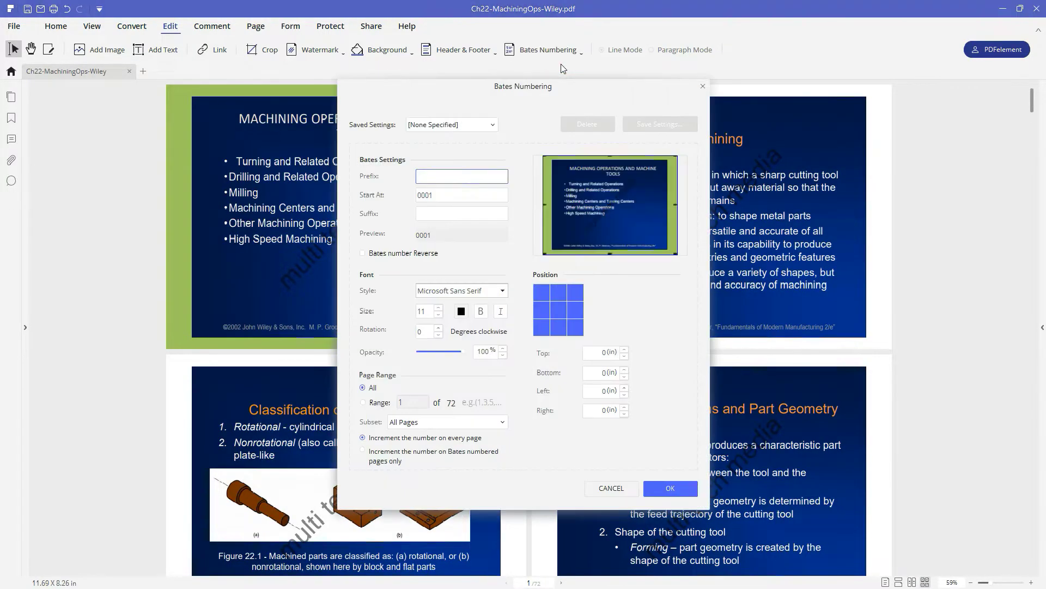
click(541, 295)
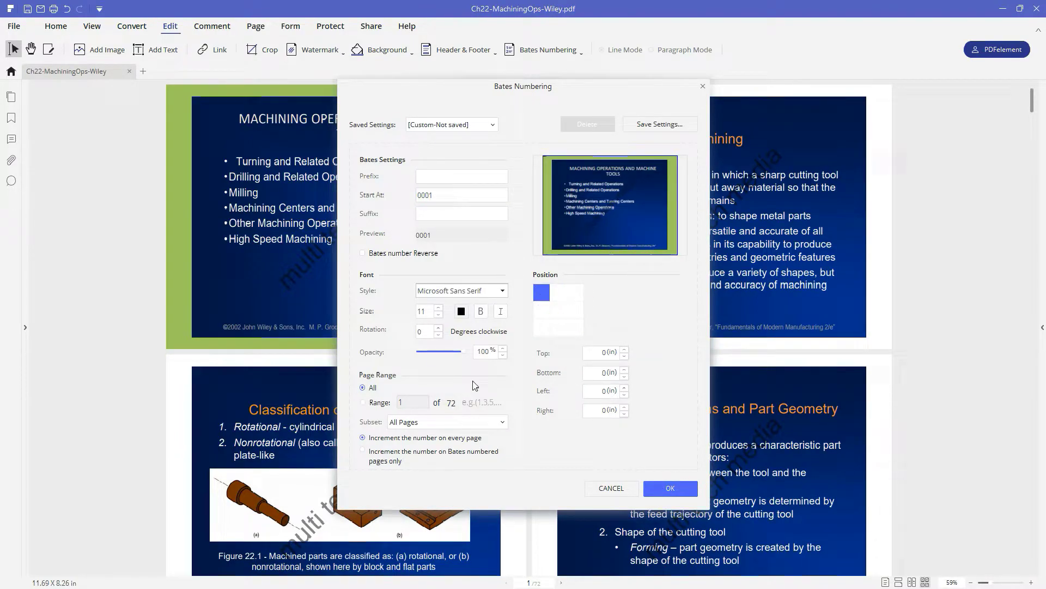
click(671, 487)
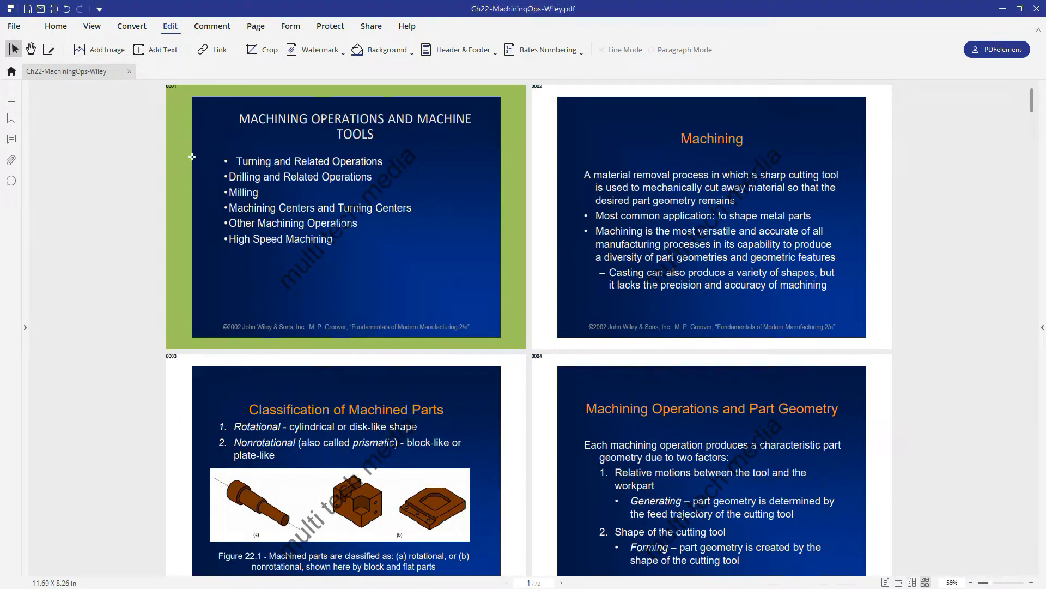
scroll(576, 278, down, 3)
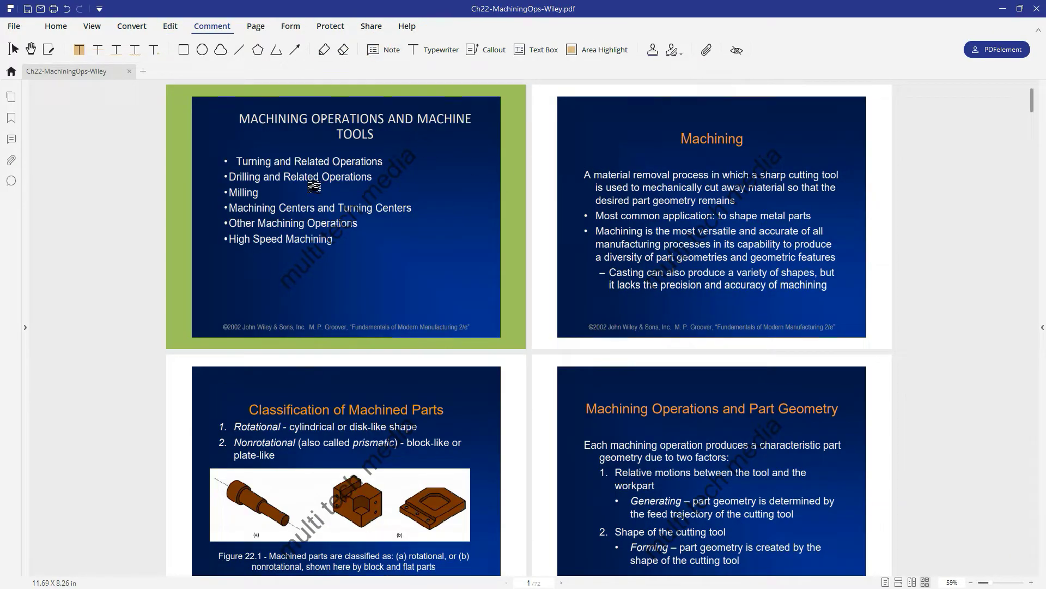
scroll(437, 355, down, 5)
scroll(437, 328, down, 8)
scroll(438, 327, down, 5)
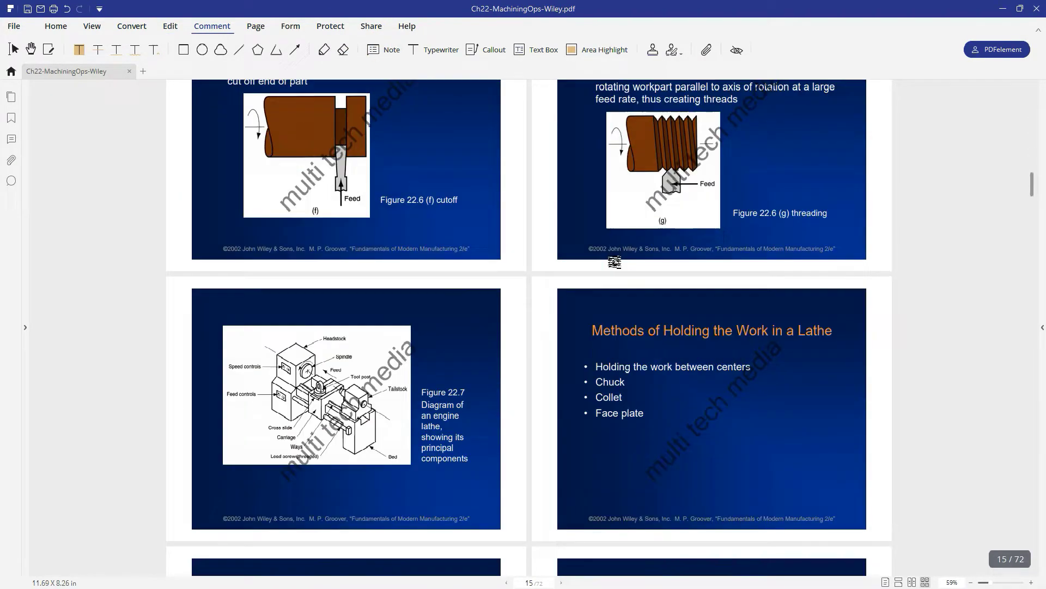
scroll(436, 327, up, 2)
Attach a sticky note reading 'frttyyg' to the Cutoff slide and recheck its text.
click(402, 270)
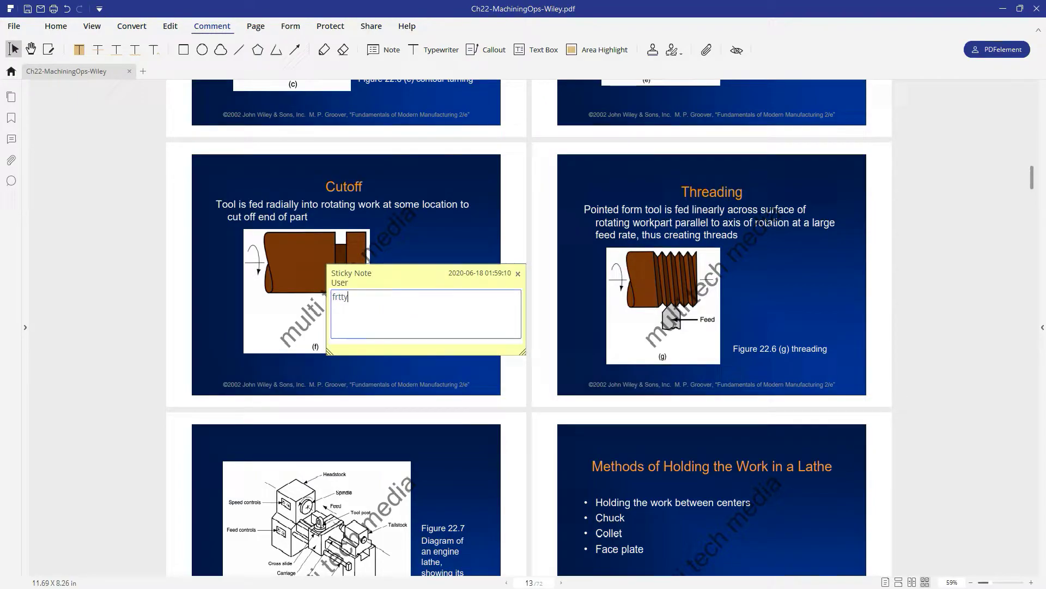
click(517, 275)
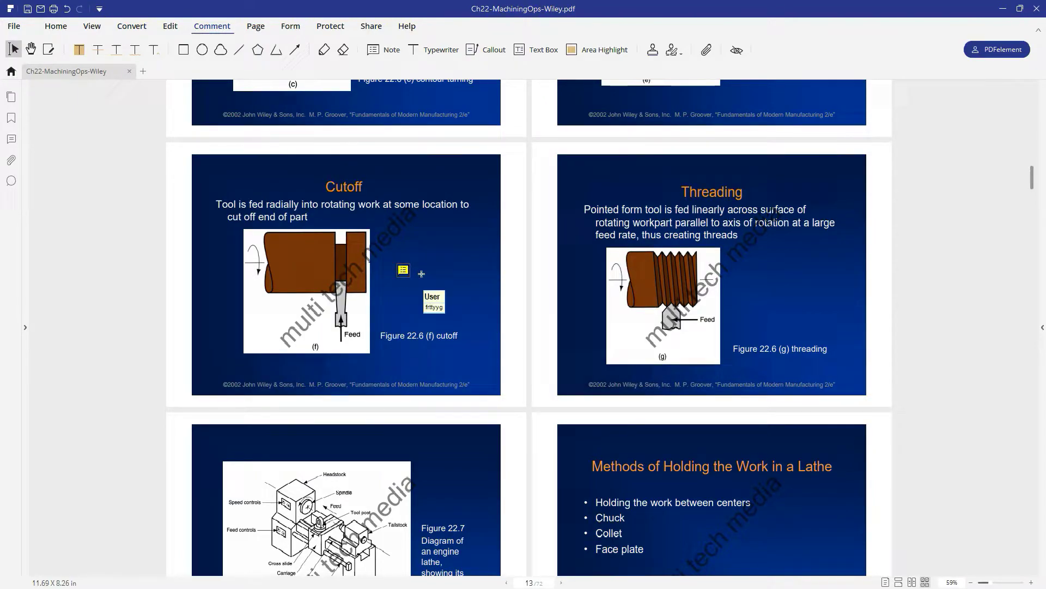
mouse_move(402, 271)
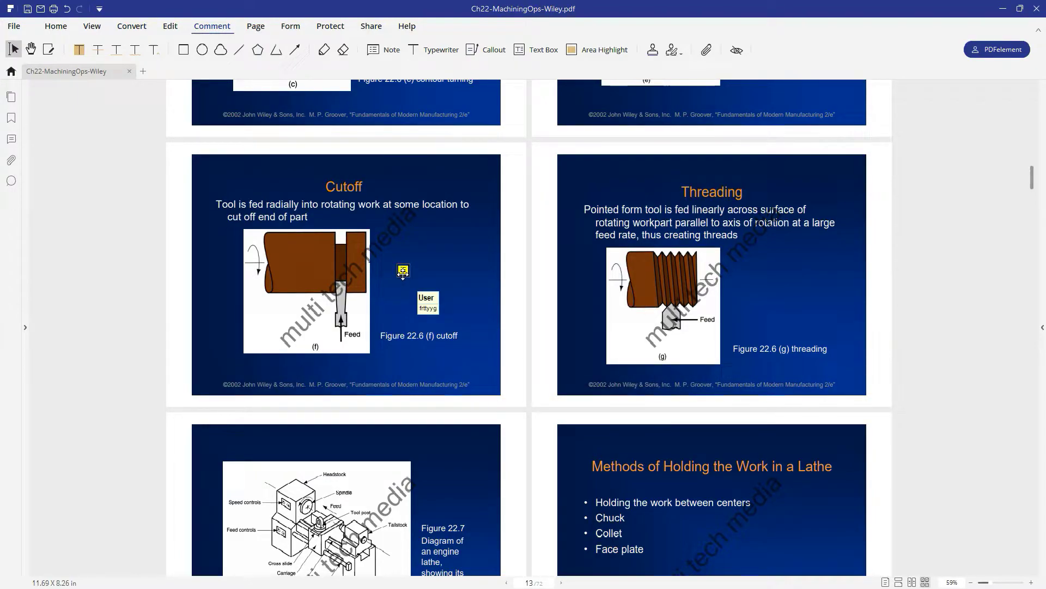
click(453, 251)
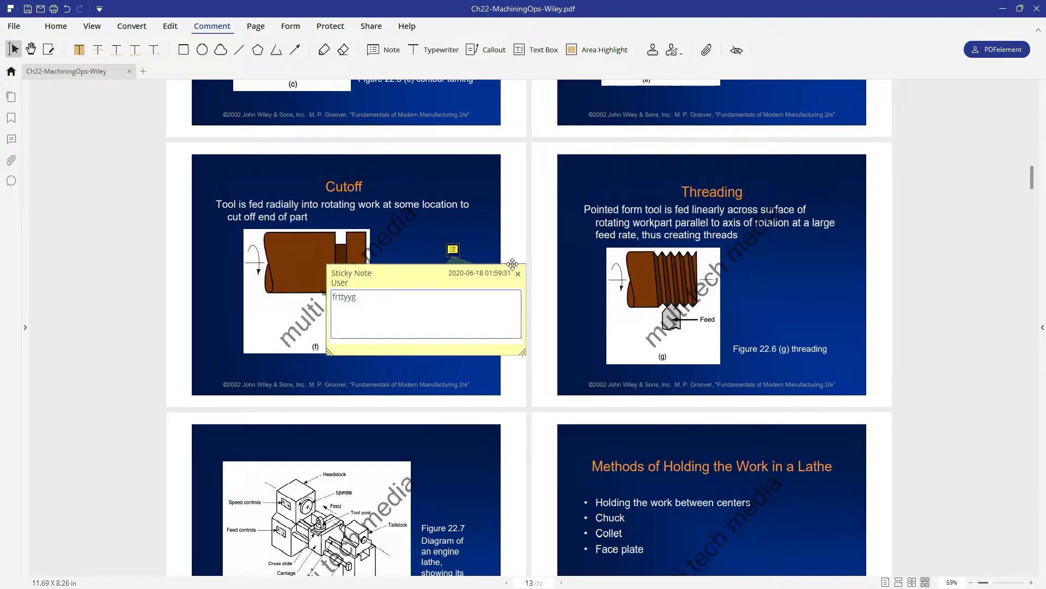
click(506, 265)
click(183, 50)
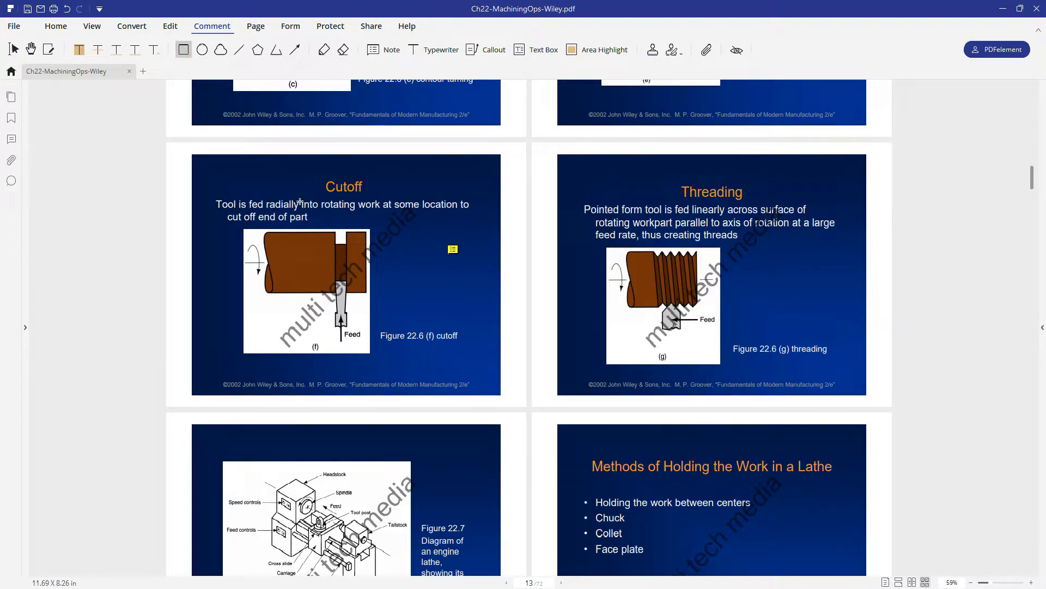
Draw a rectangle over the Cutoff figure and a callout pointing at Figure 22.3's work piece.
drag(483, 185, 202, 344)
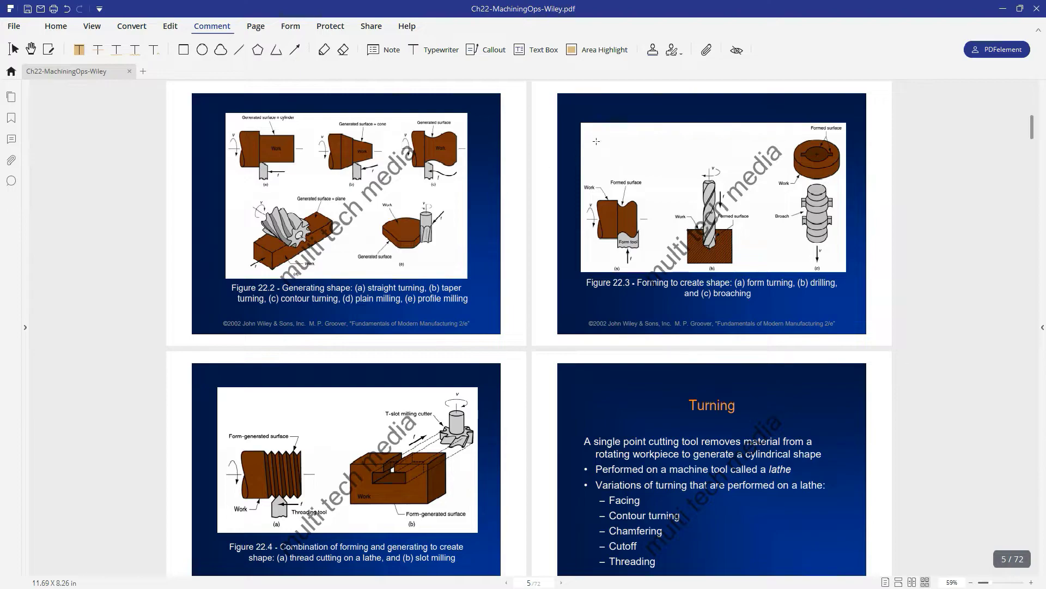
drag(595, 142, 810, 229)
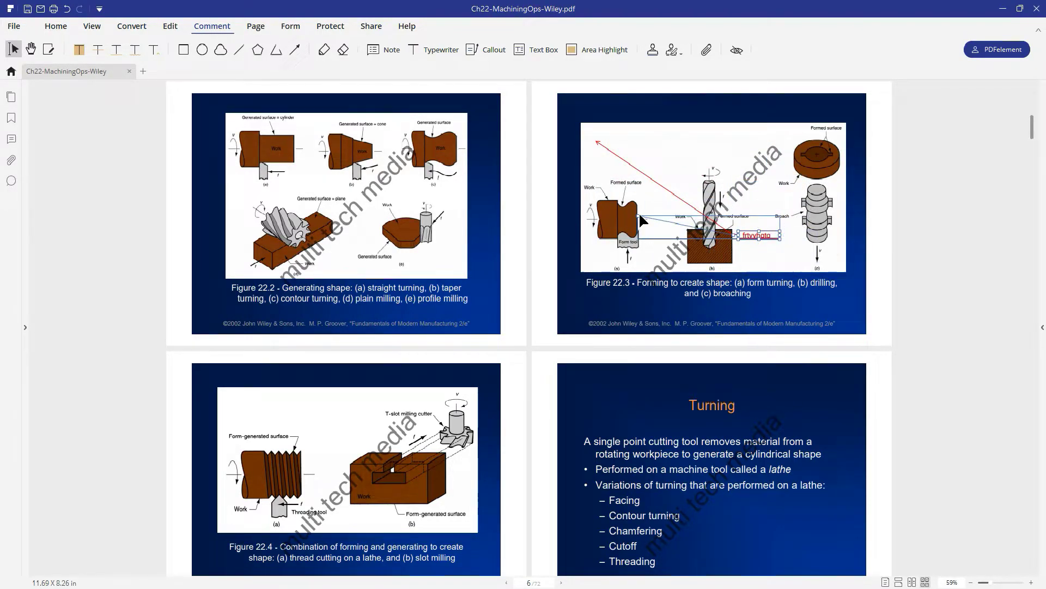
drag(597, 142, 638, 214)
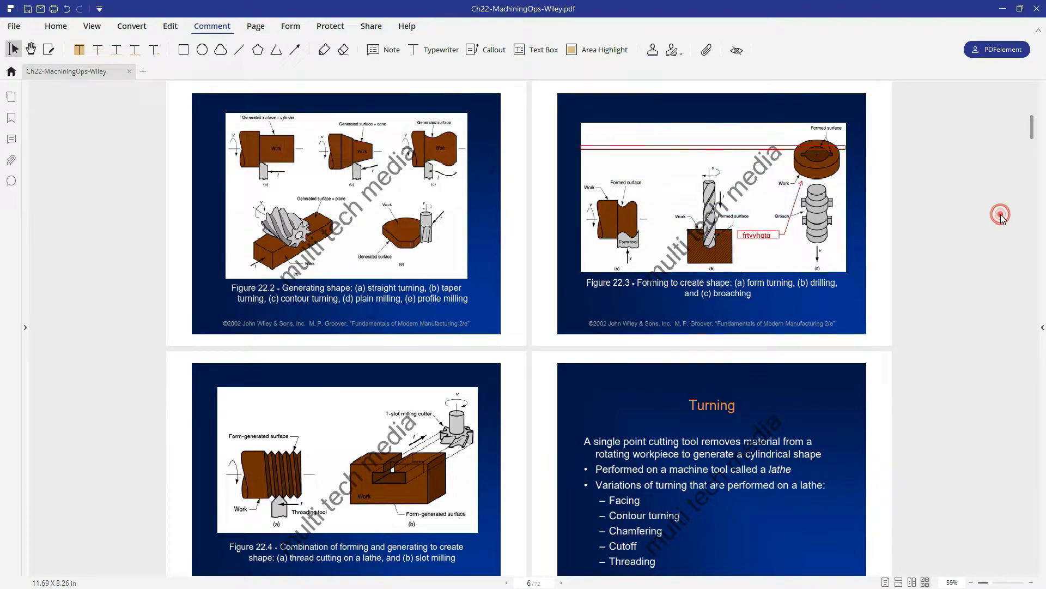
click(701, 149)
Erase the stray marks on Figure 22.3.
click(958, 157)
click(615, 134)
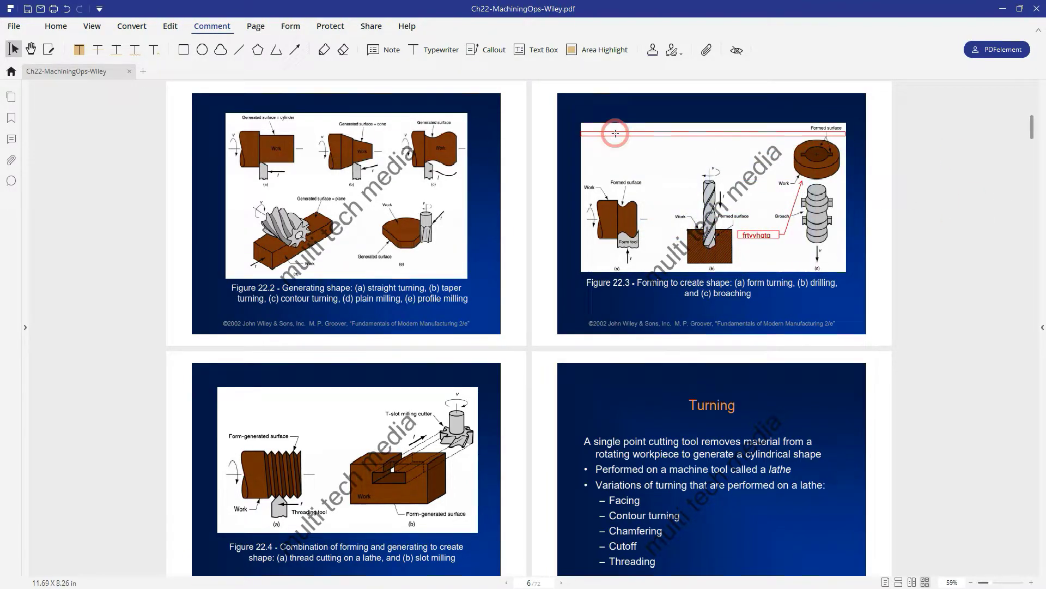
click(344, 49)
click(642, 133)
Draw a test text box across Figure 22.3, then delete it.
click(537, 50)
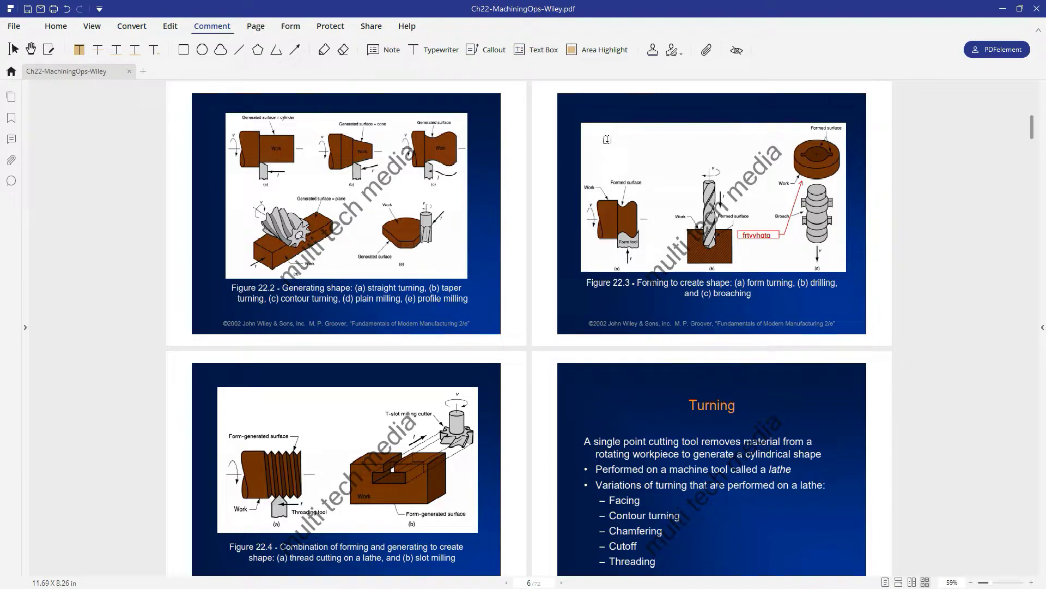
drag(607, 141, 694, 182)
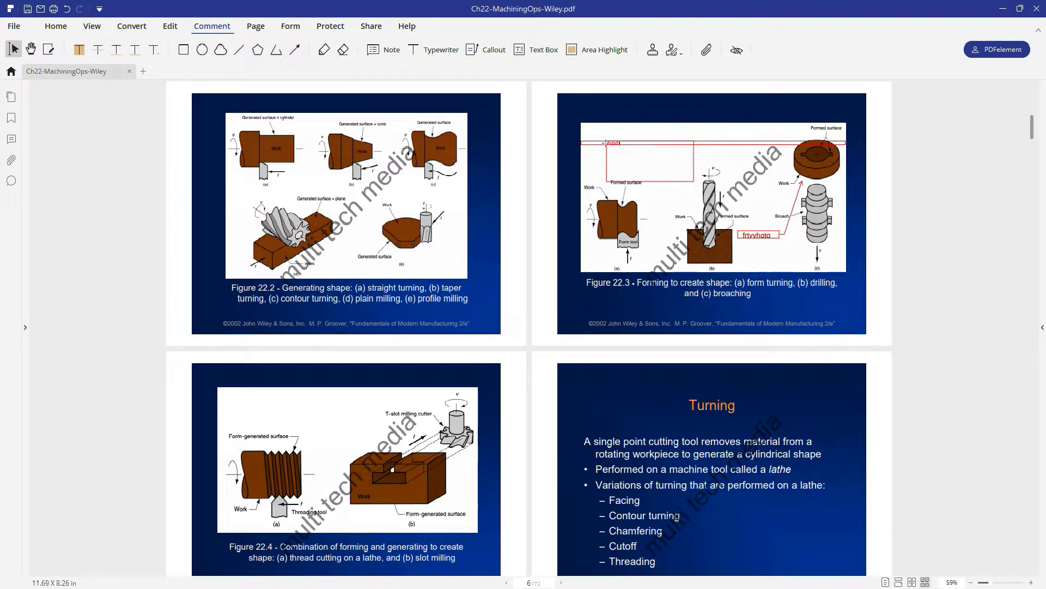
right_click(618, 145)
click(652, 196)
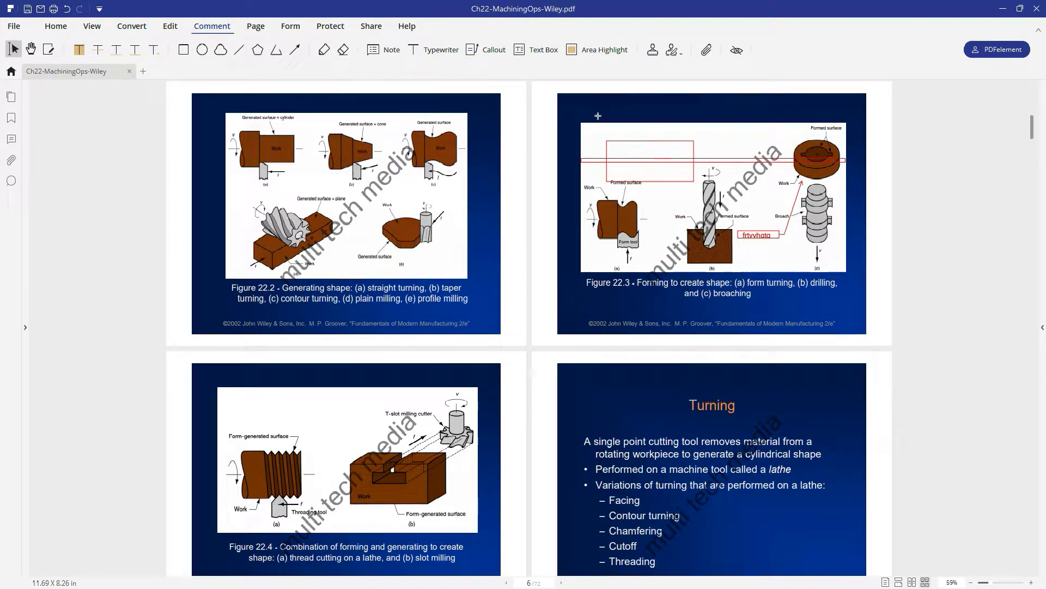
click(597, 50)
scroll(523, 328, up, 3)
scroll(524, 327, down, 8)
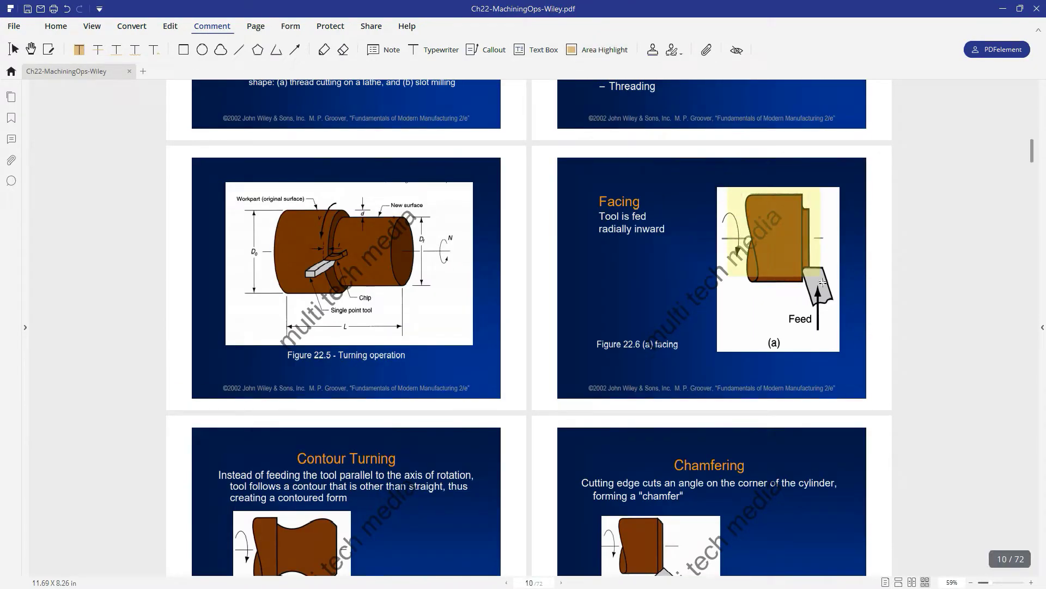
Highlight the N symbol in Figure 22.5 in yellow and attach the note 'eretr'.
drag(728, 188, 836, 333)
scroll(894, 349, up, 3)
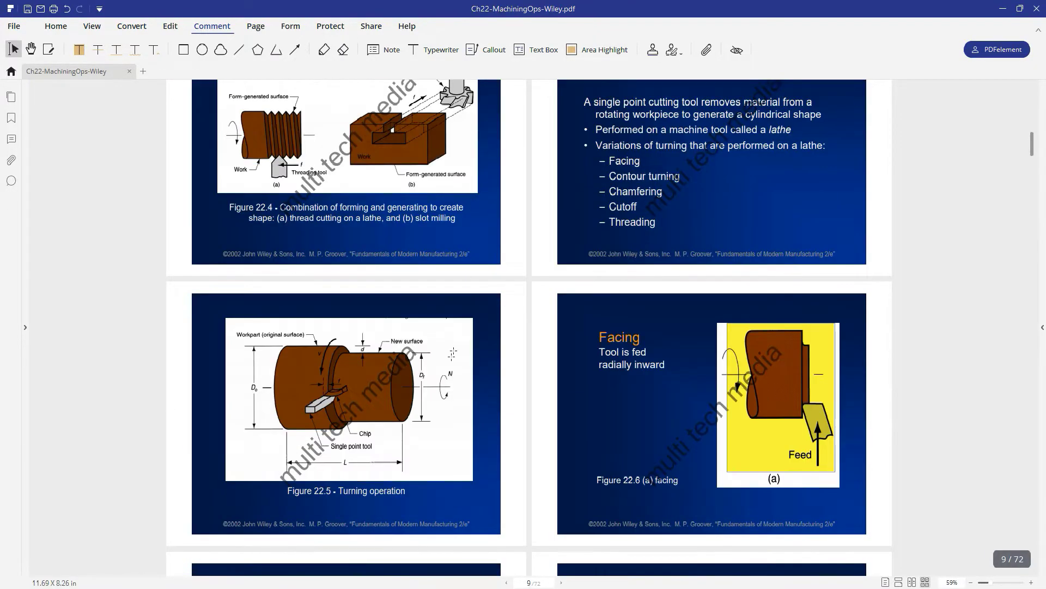
drag(436, 370, 462, 413)
double_click(448, 382)
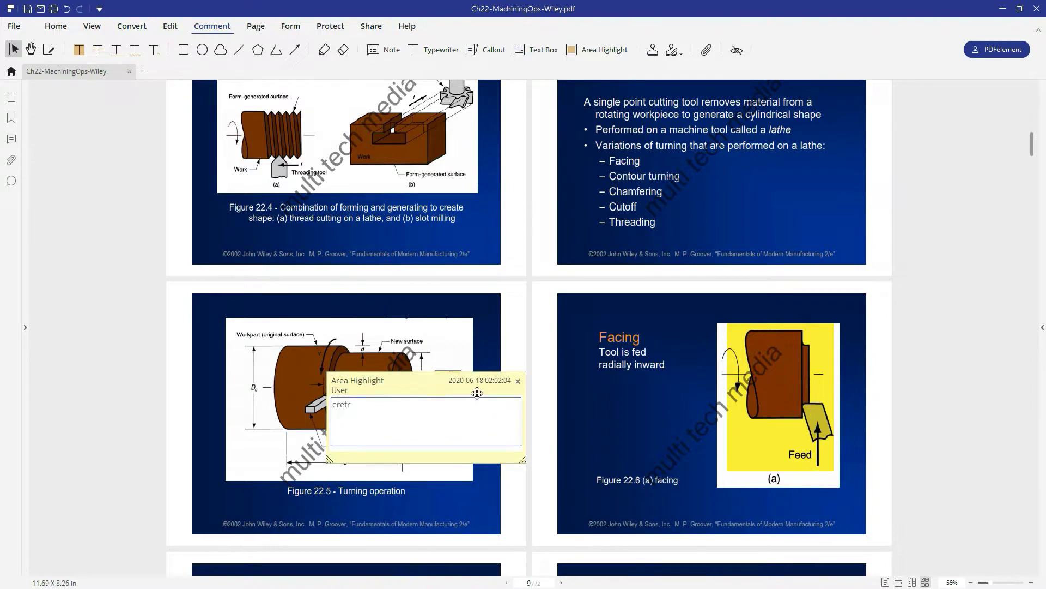
click(518, 381)
Place a FOR COMMENT stamp on Figure 22.4.
click(656, 51)
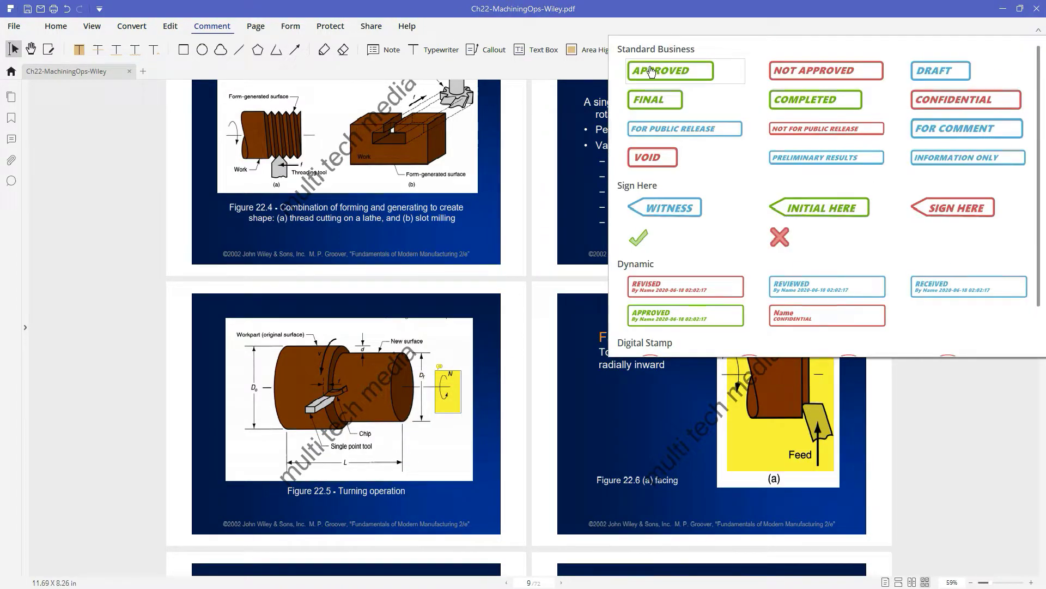
scroll(755, 200, down, 1)
scroll(754, 201, up, 1)
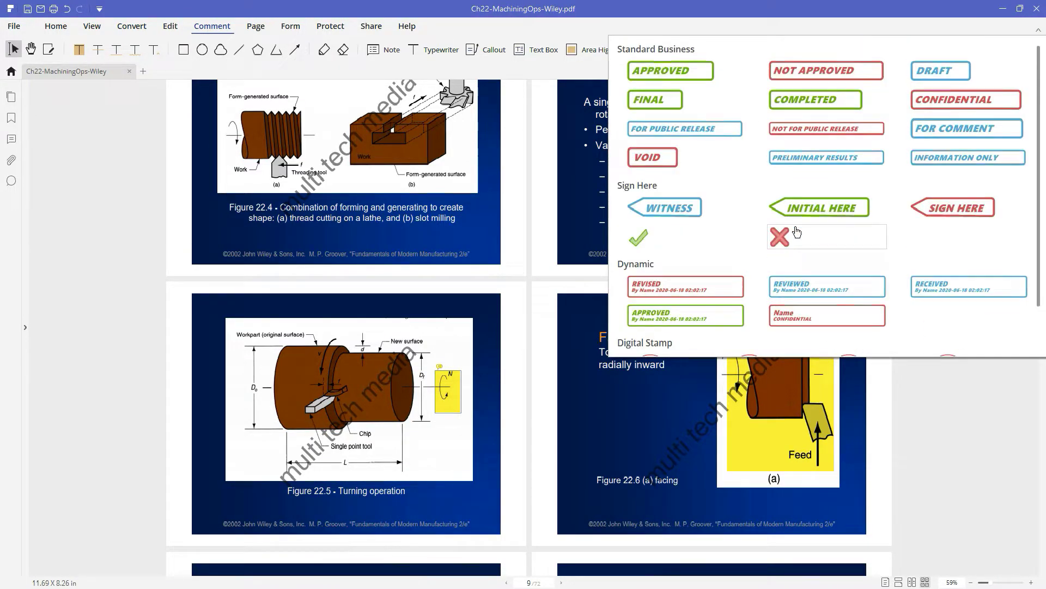
click(966, 129)
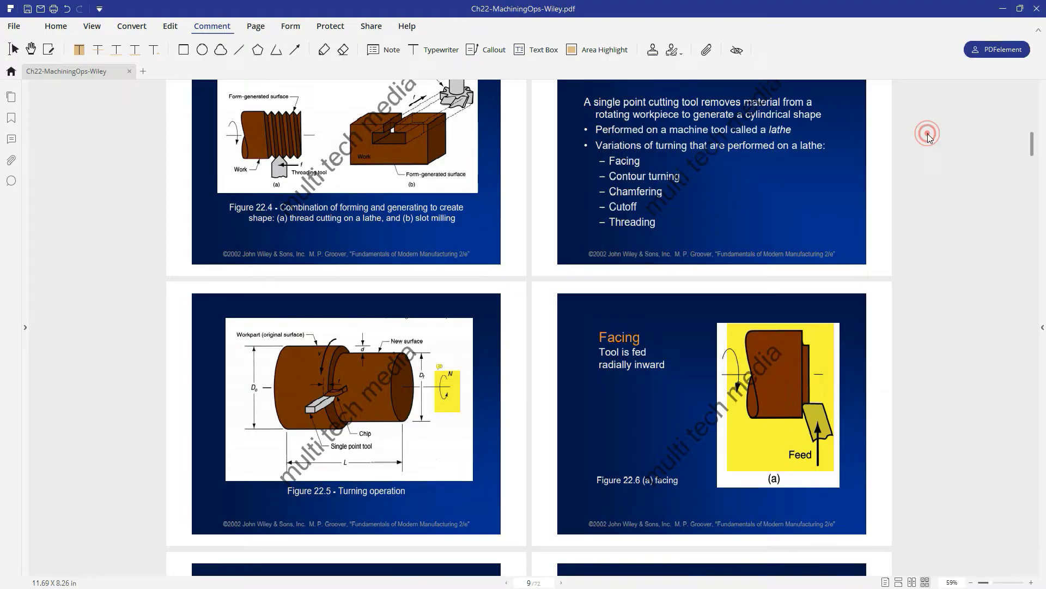
scroll(491, 245, up, 2)
click(343, 223)
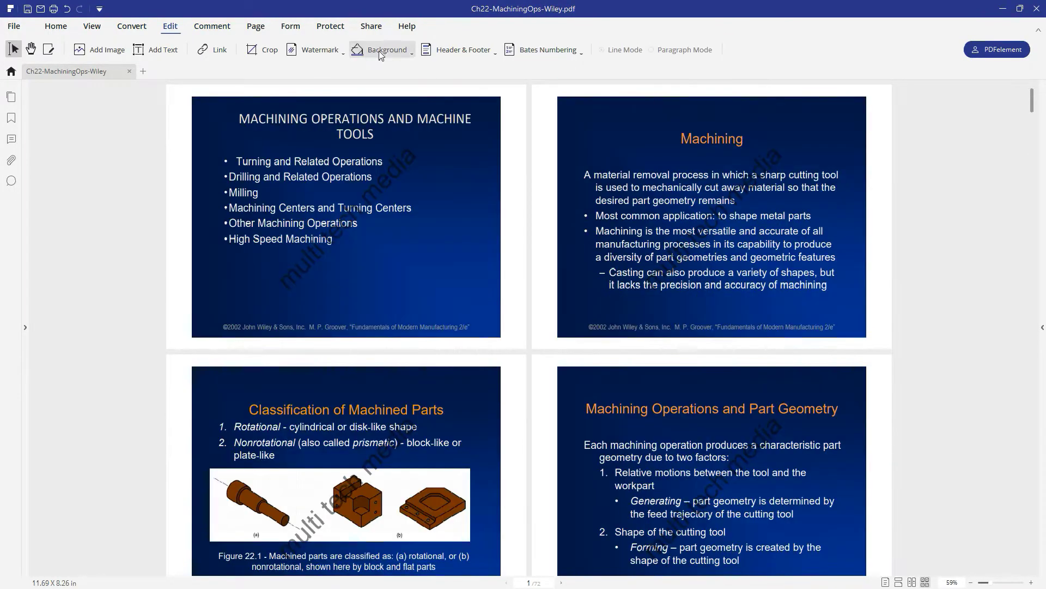
Apply a new olive-green background colour behind page 1 of the lecture.
click(379, 49)
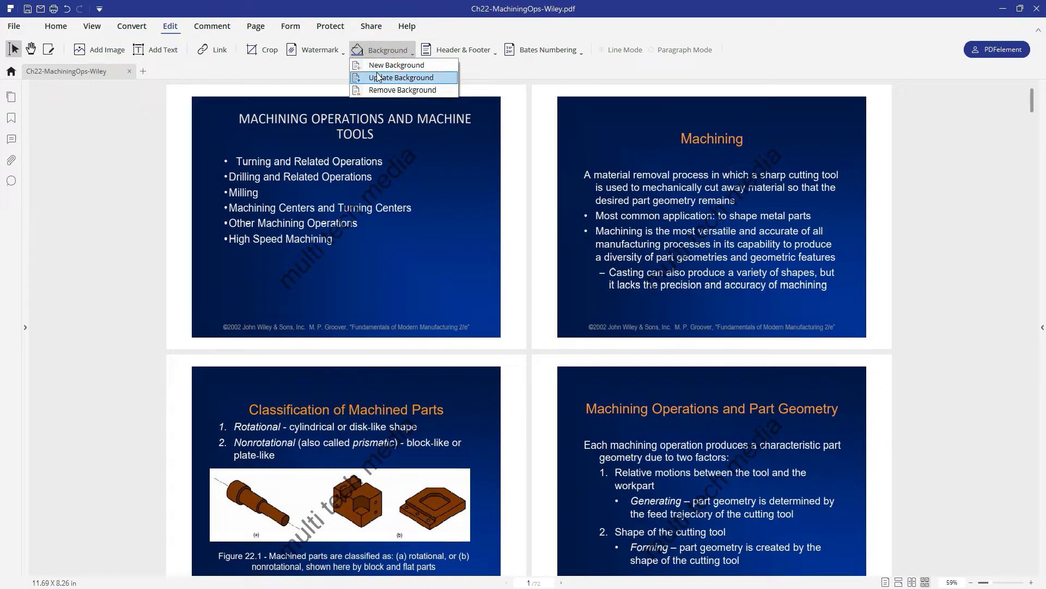
click(401, 78)
key(Return)
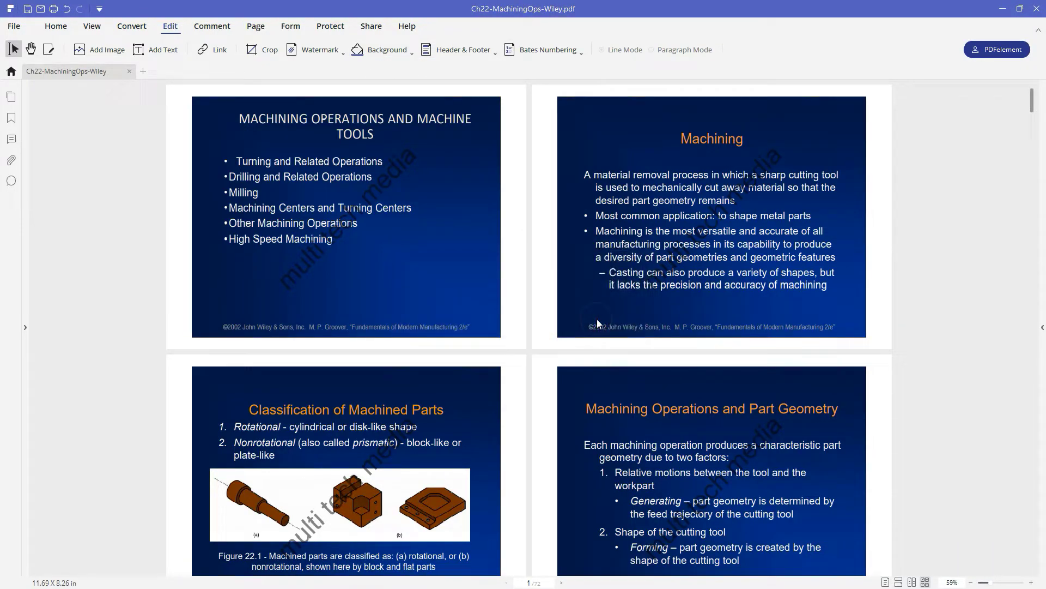
click(398, 233)
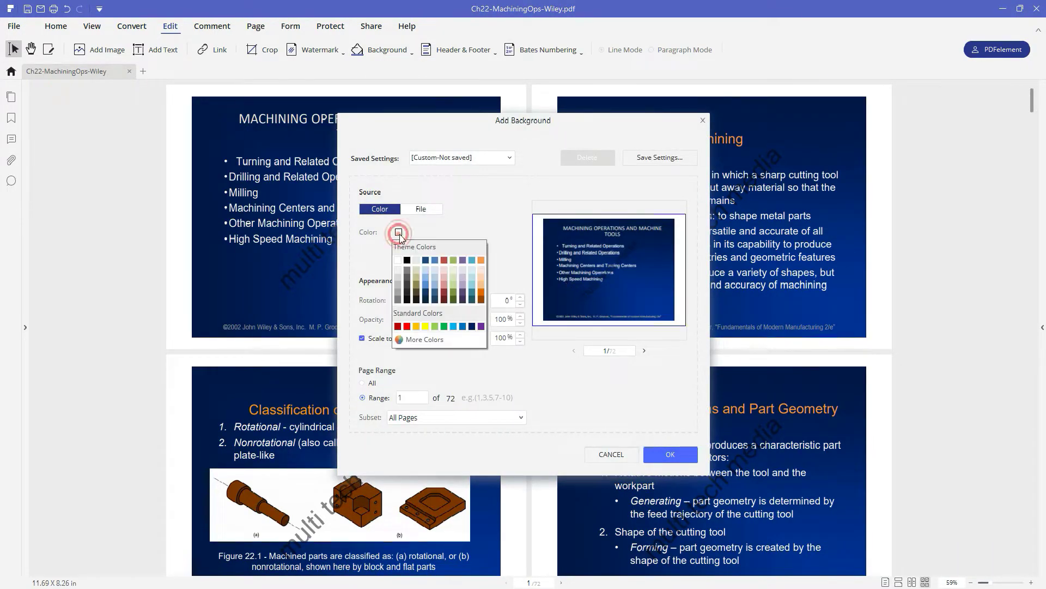
click(452, 259)
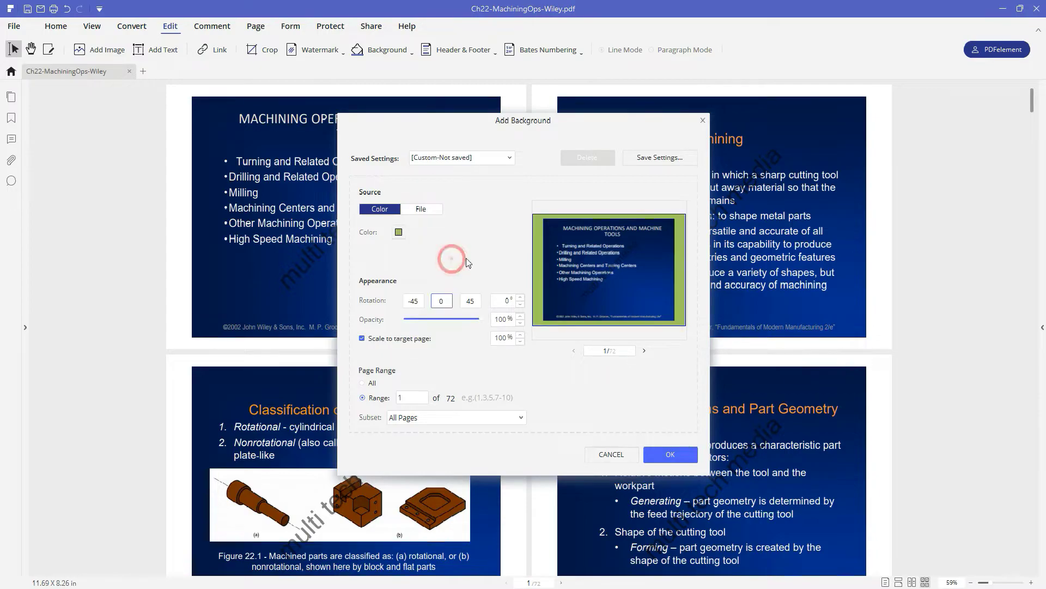
click(663, 454)
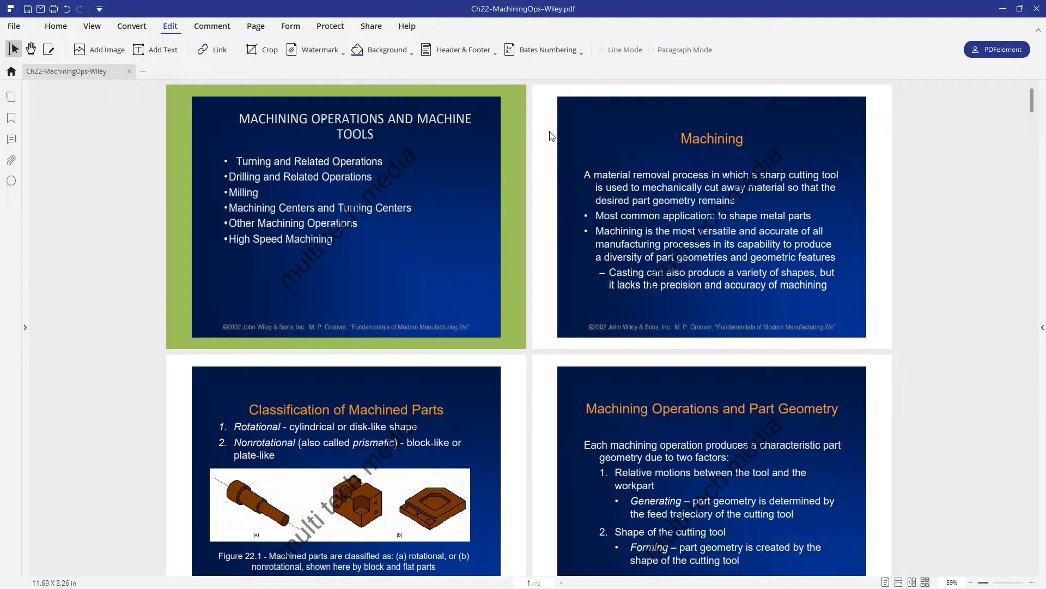
Start a new header and footer on the lecture PDF, confirming the creation prompt.
click(454, 50)
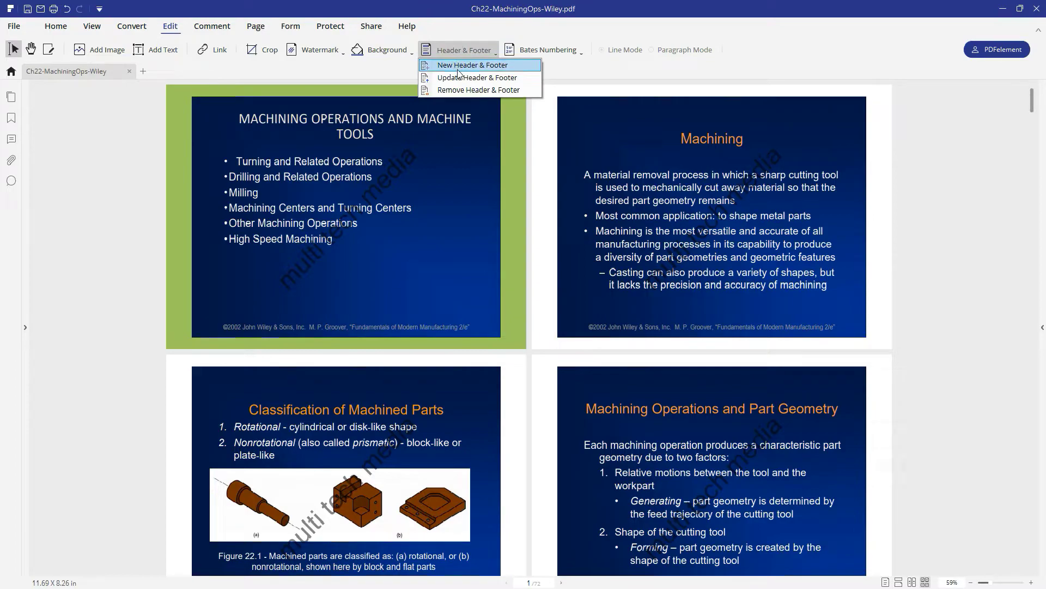
click(458, 63)
click(612, 327)
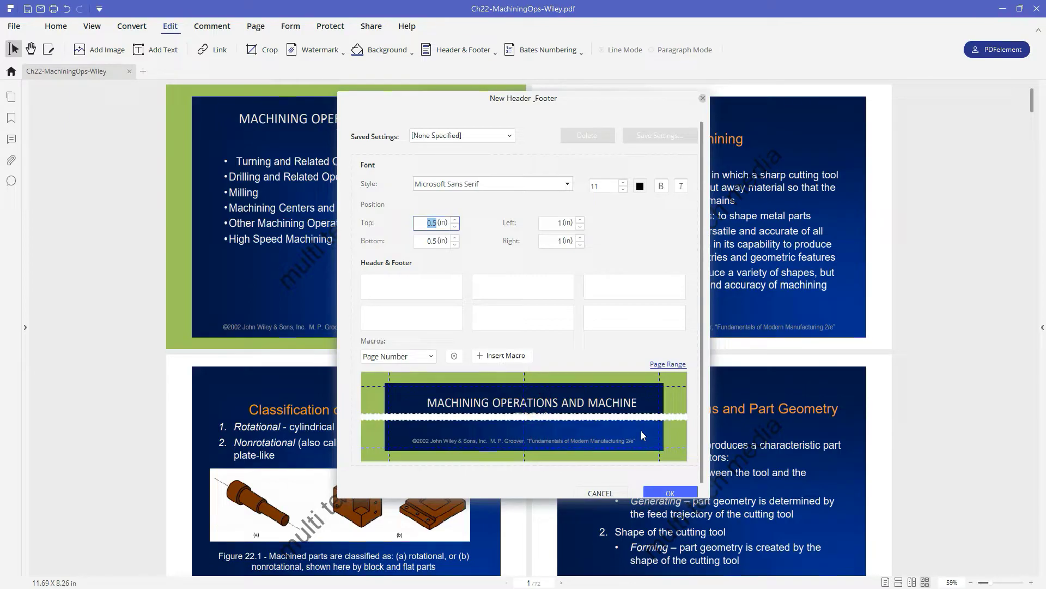
scroll(643, 436, down, 1)
click(511, 343)
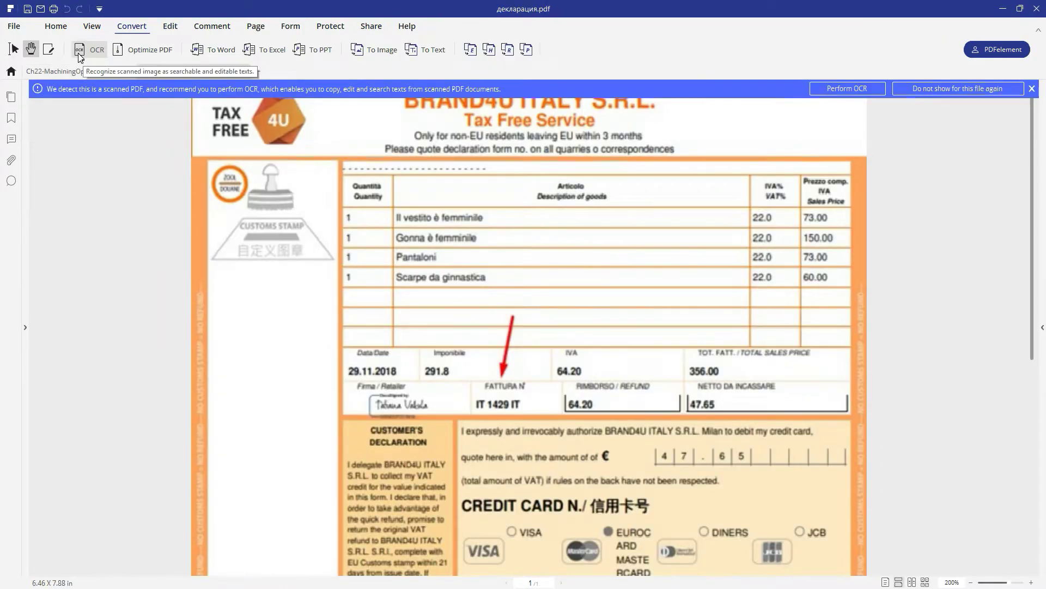
Save changes and OCR the scanned declaration into Editable Text.
click(78, 53)
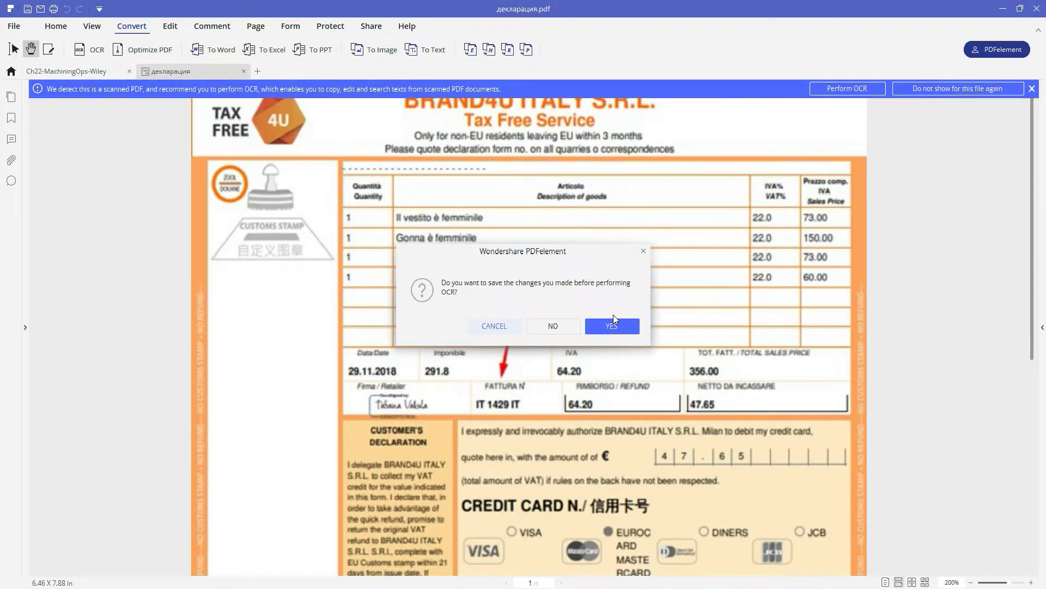
click(614, 325)
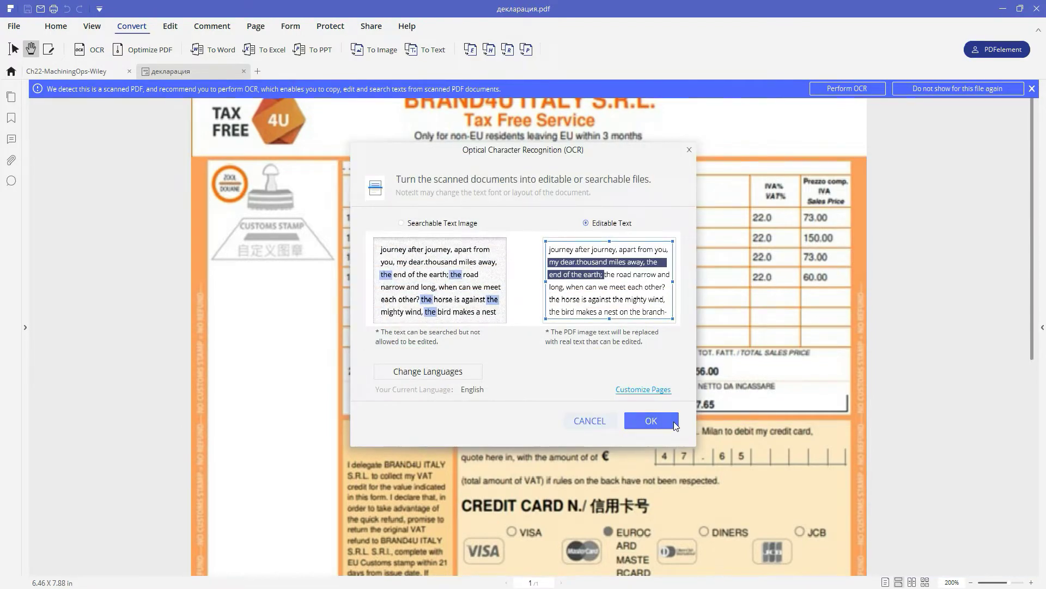
click(675, 423)
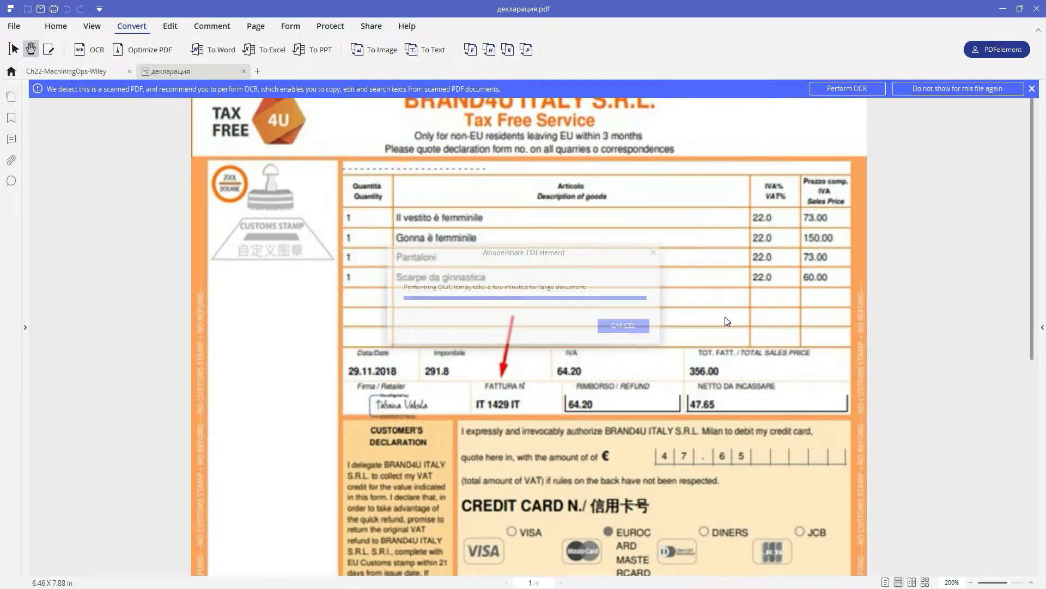
scroll(496, 353, up, 2)
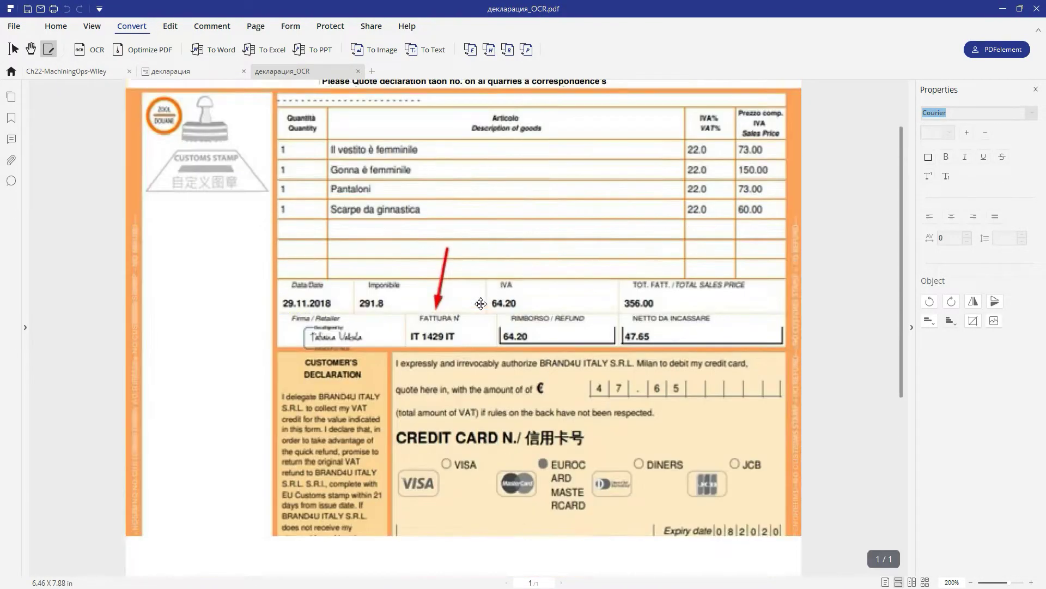
scroll(497, 353, down, 4)
scroll(496, 353, down, 3)
Edit the retailer address line from '20121 - Milano MI' to '20121 -Prepost'.
click(633, 421)
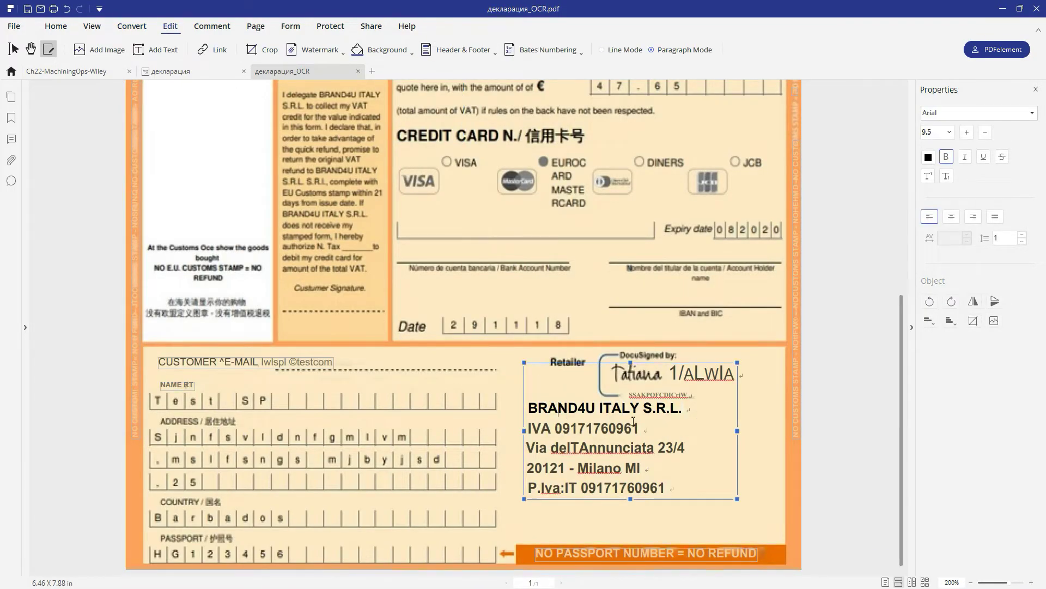
key(BackSpace)
key(BackSpace)
key(BackSpace)
key(BackSpace)
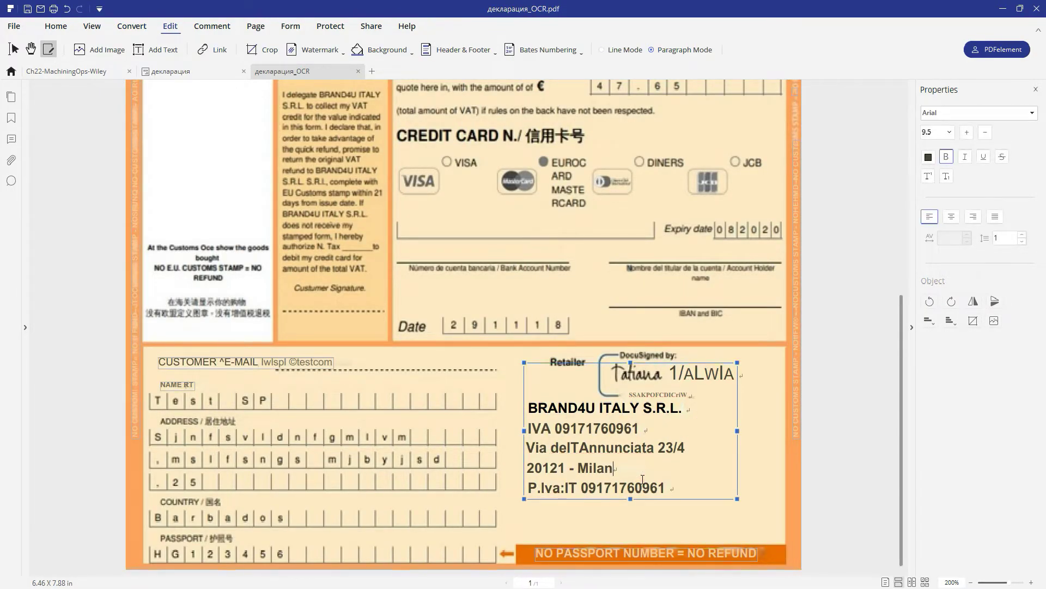
text(Prepost)
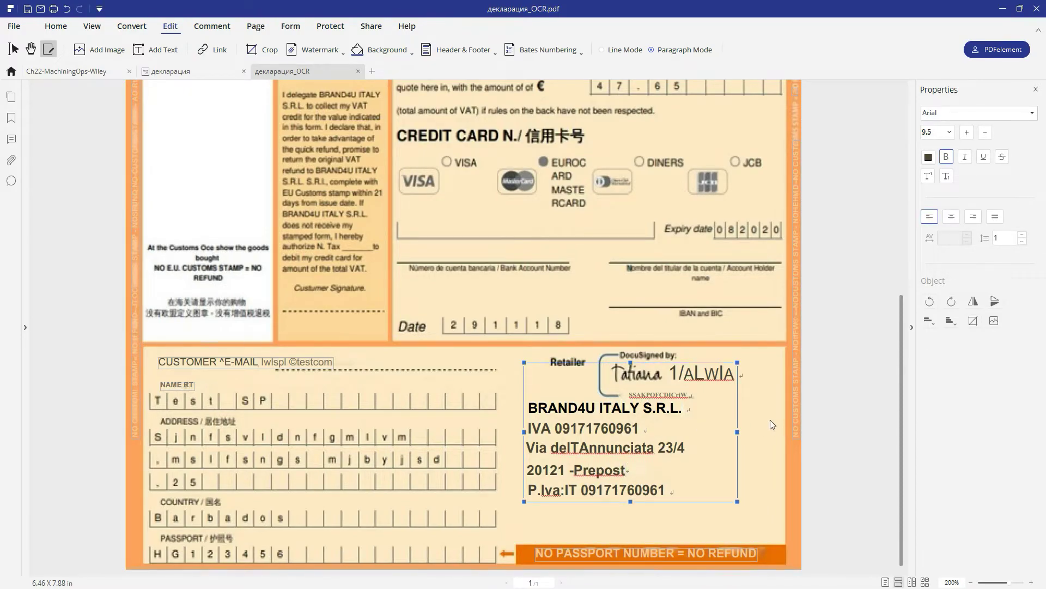
click(770, 419)
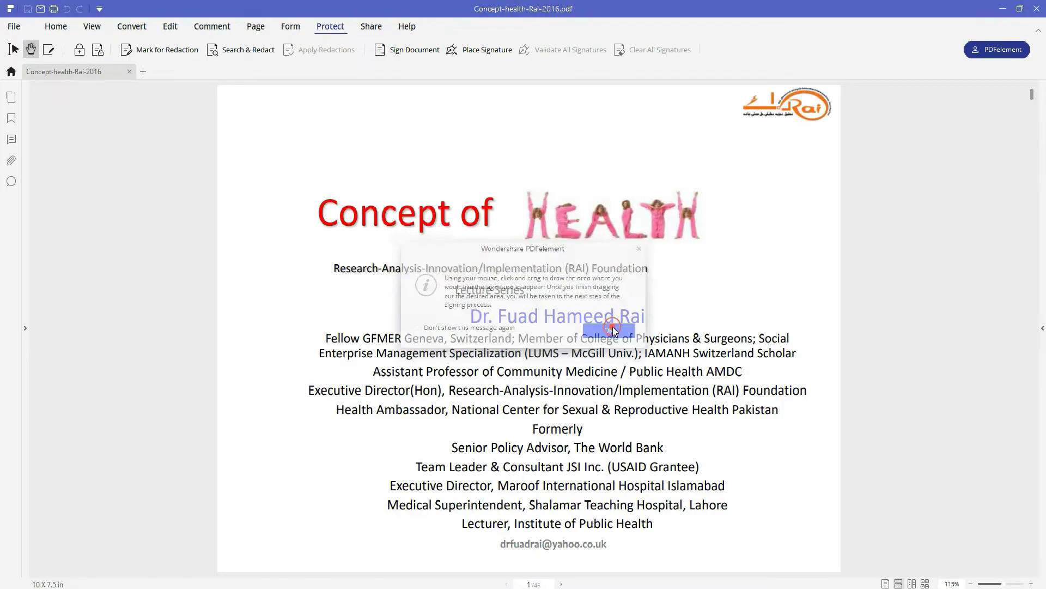
Draw a signature field at the bottom of page 2 and begin adding an ID.
click(613, 332)
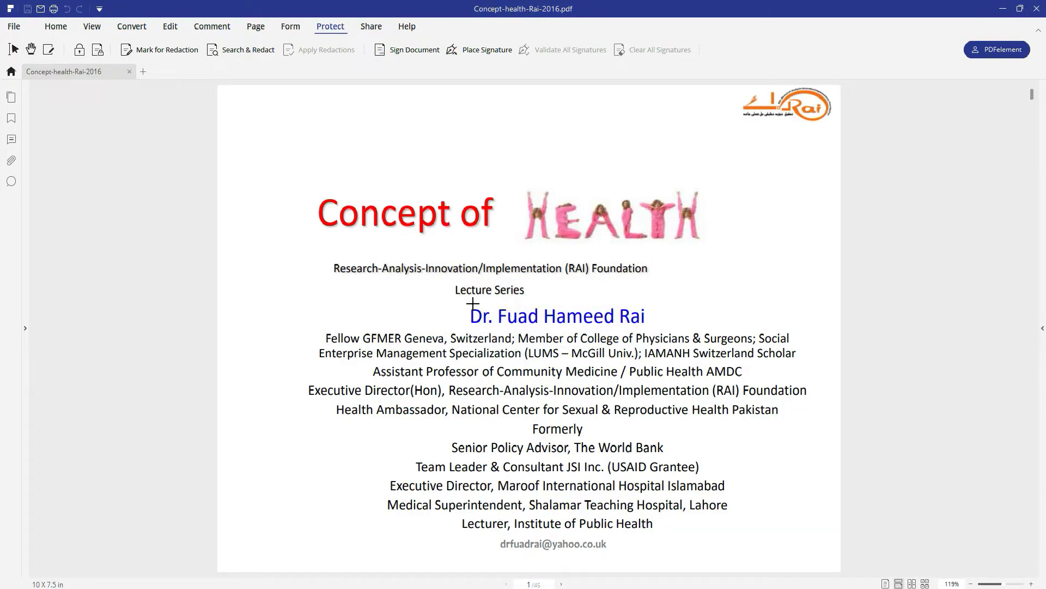
scroll(466, 302, down, 8)
mouse_move(280, 492)
mouse_down()
mouse_move(385, 520)
mouse_move(491, 530)
mouse_up()
click(434, 239)
Choose to create a new PKCS#12 digital ID and advance to the identity form.
click(642, 241)
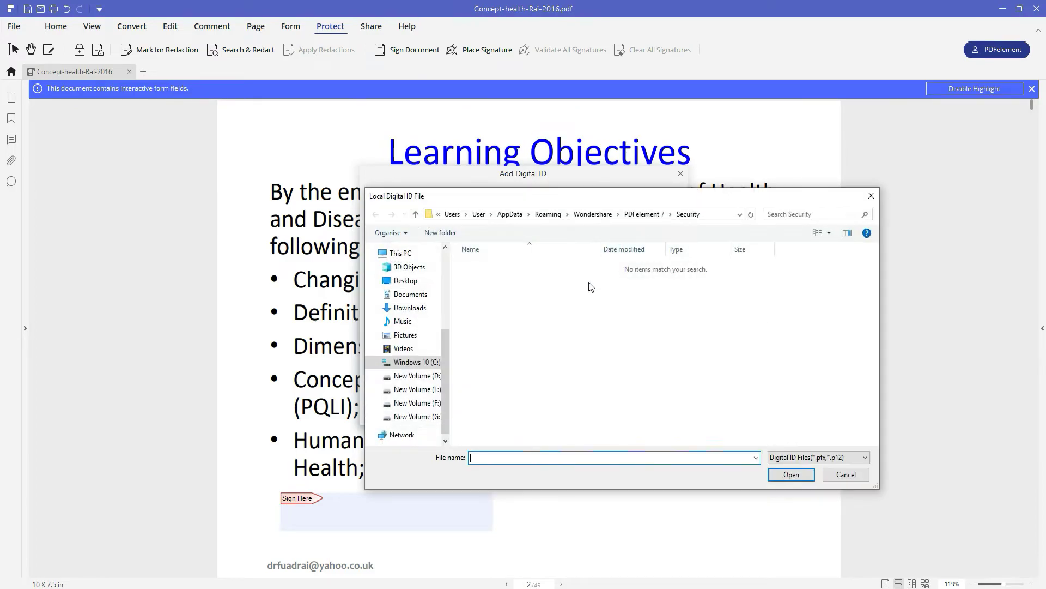
click(847, 478)
click(381, 316)
click(649, 405)
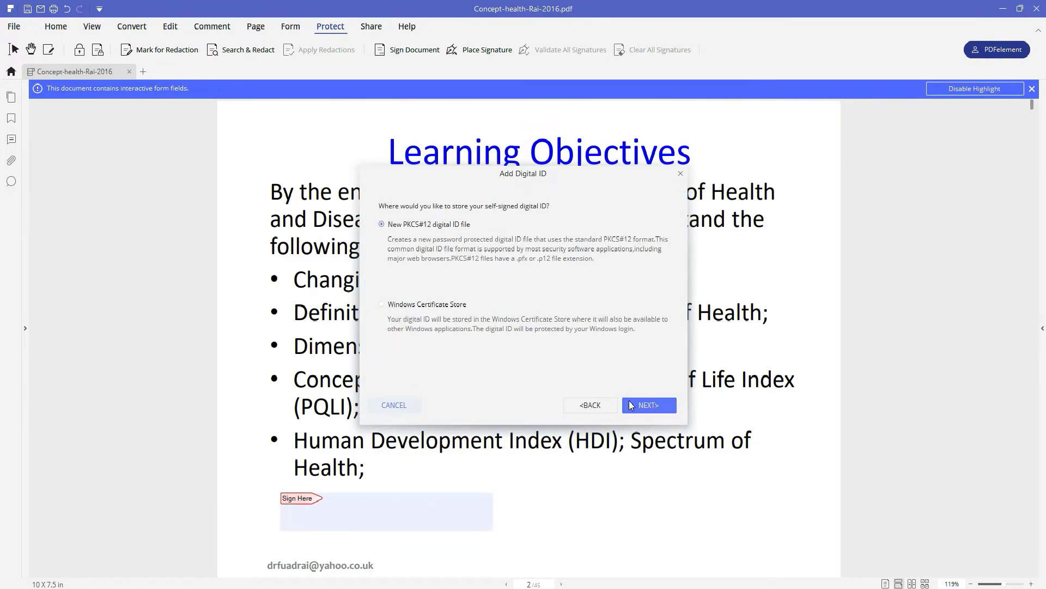
click(448, 306)
click(649, 405)
Browse the Country/Region list, leave None, then cancel the digital ID and signing dialogs.
click(516, 260)
click(561, 325)
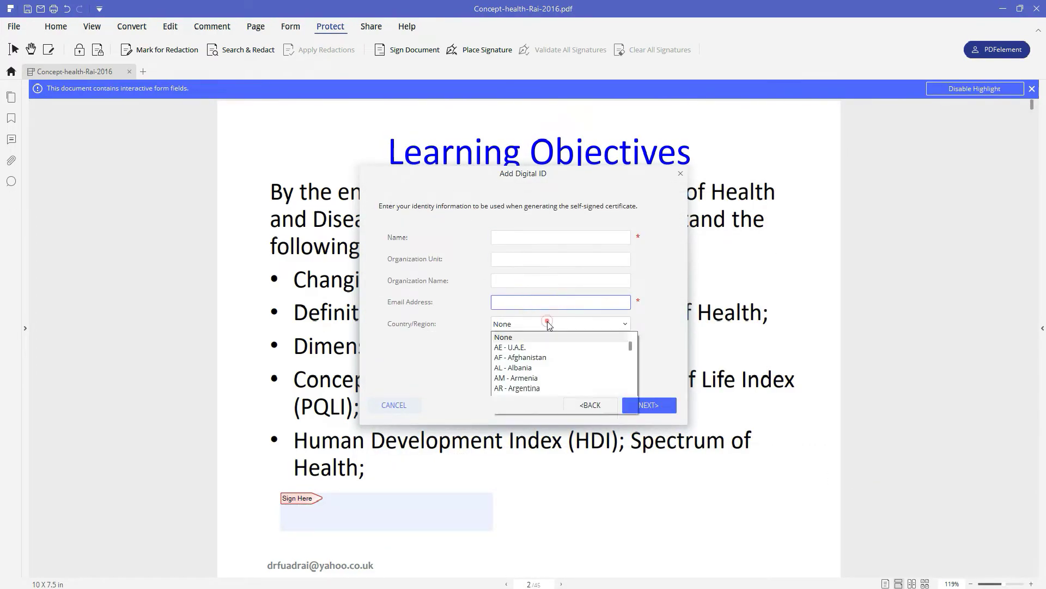
scroll(548, 361, down, 3)
scroll(547, 359, down, 3)
click(434, 351)
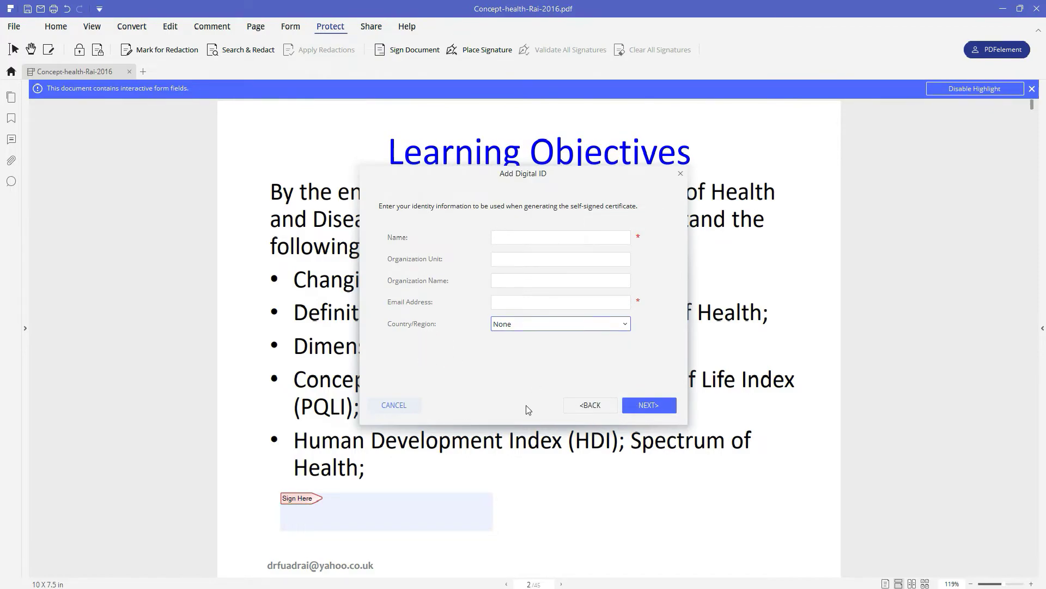
key(Escape)
click(530, 188)
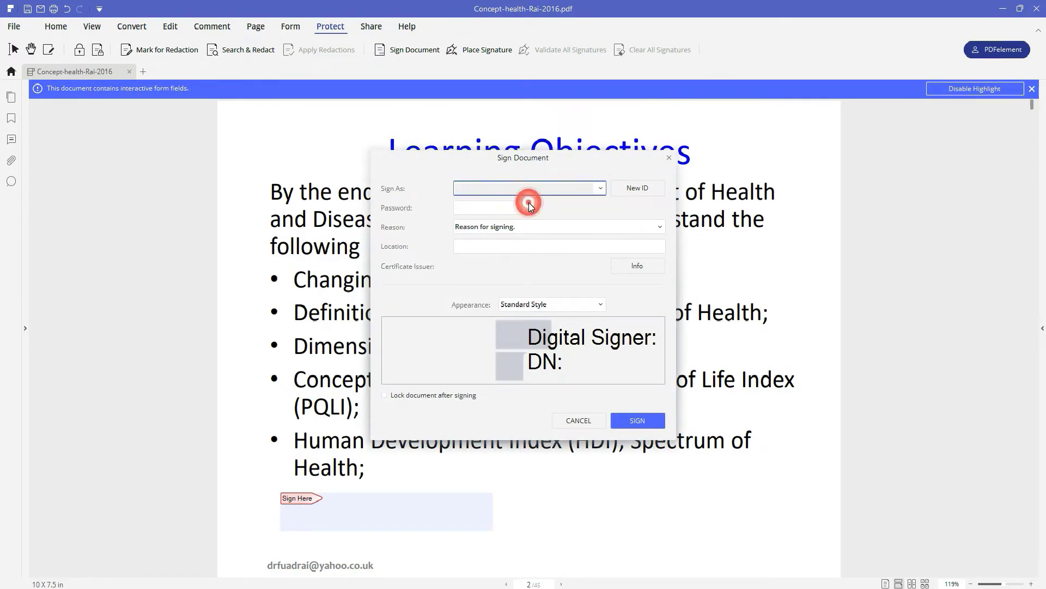
click(637, 188)
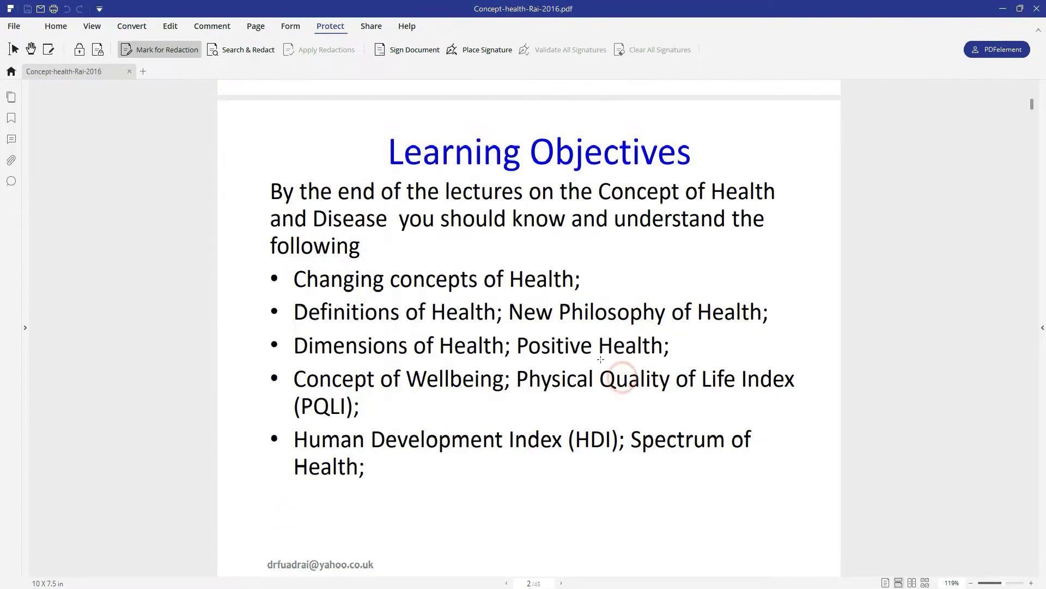
Mark 'By the end of the lectures' for redaction and attach the note 'XYX'.
drag(270, 195, 522, 192)
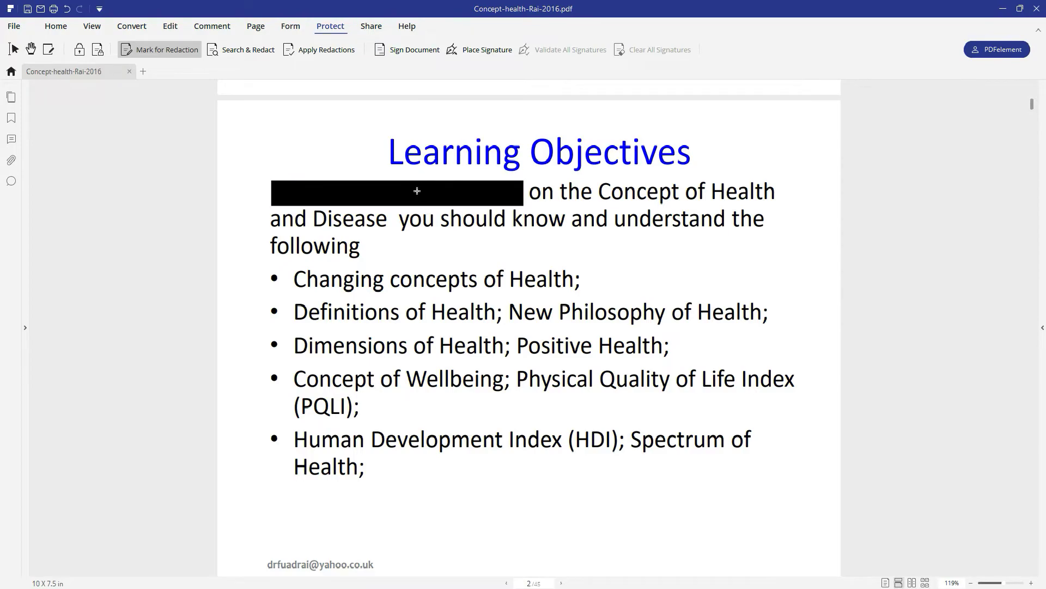
double_click(376, 191)
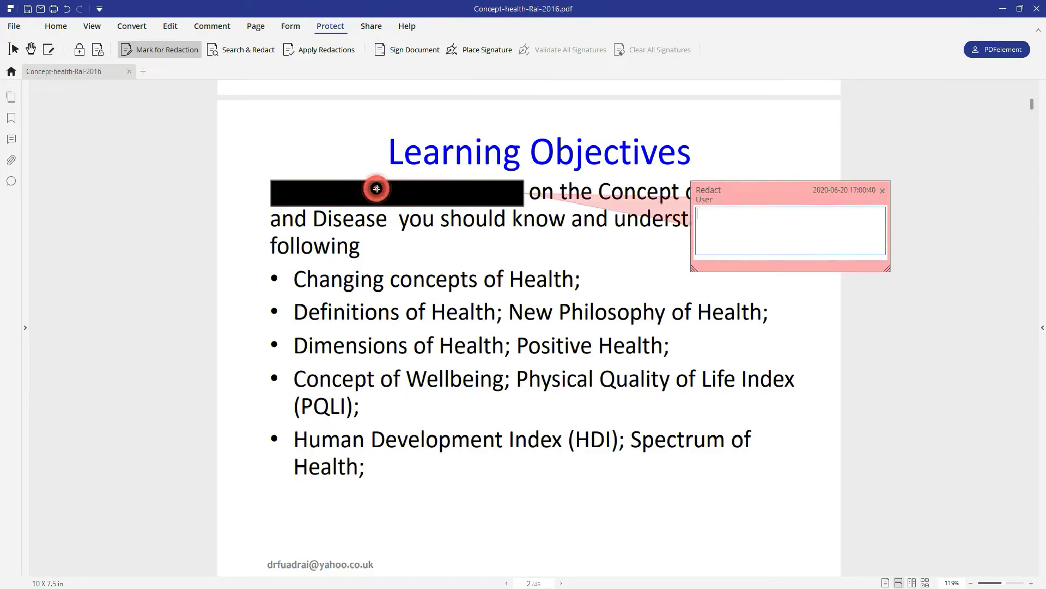
click(801, 227)
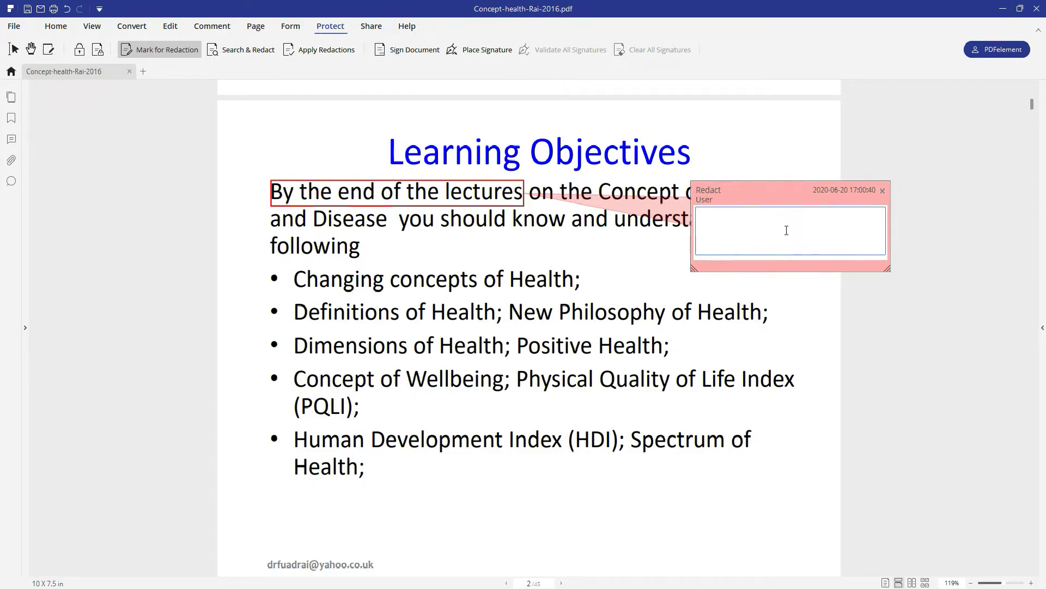
text(xXYX)
key(Return)
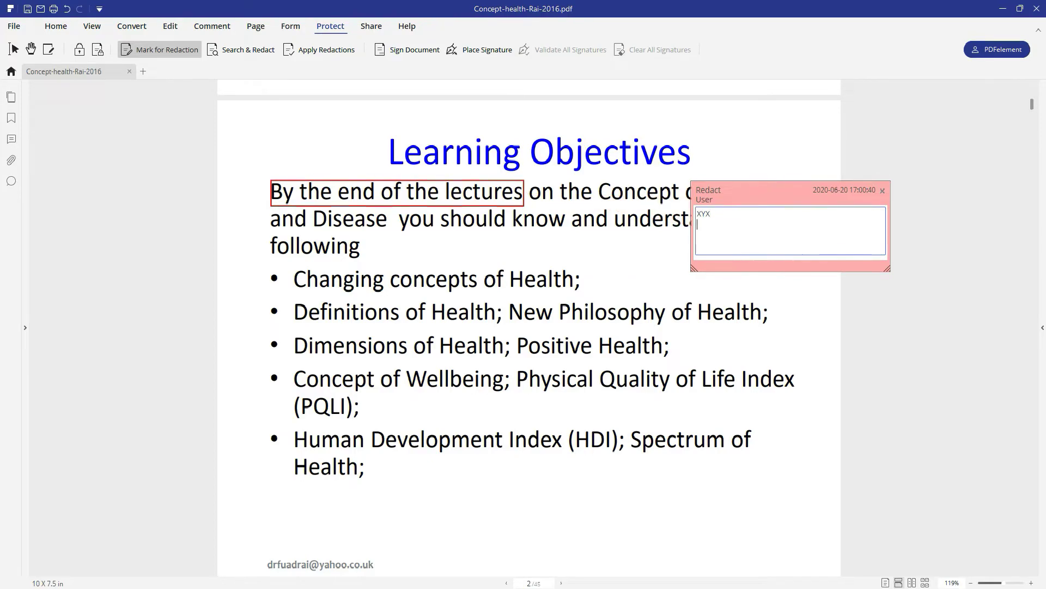
click(882, 190)
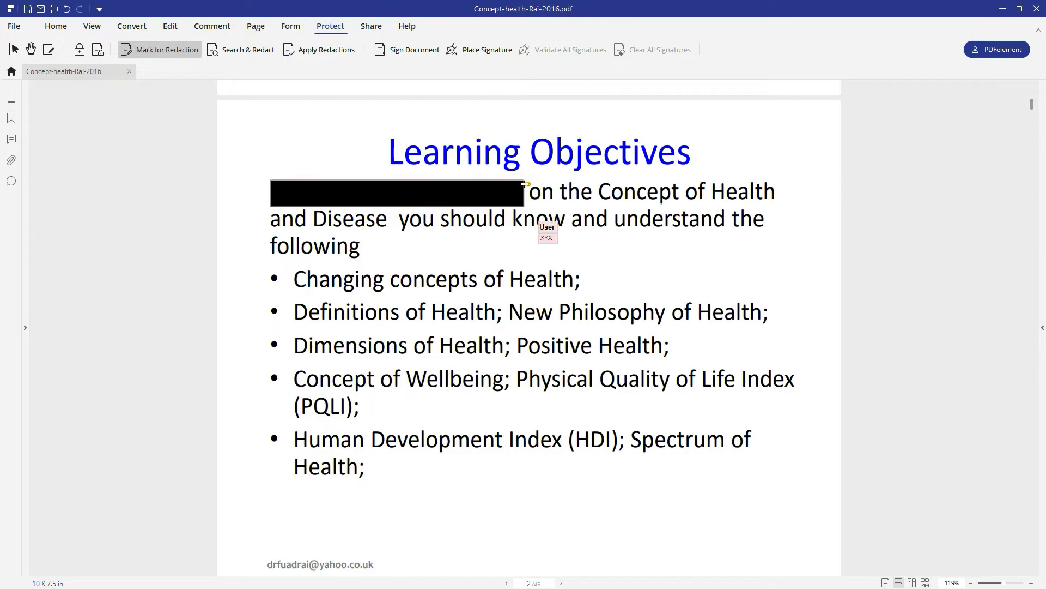
scroll(539, 232, up, 1)
Apply the redaction so the marked words are blacked out.
click(325, 49)
click(612, 333)
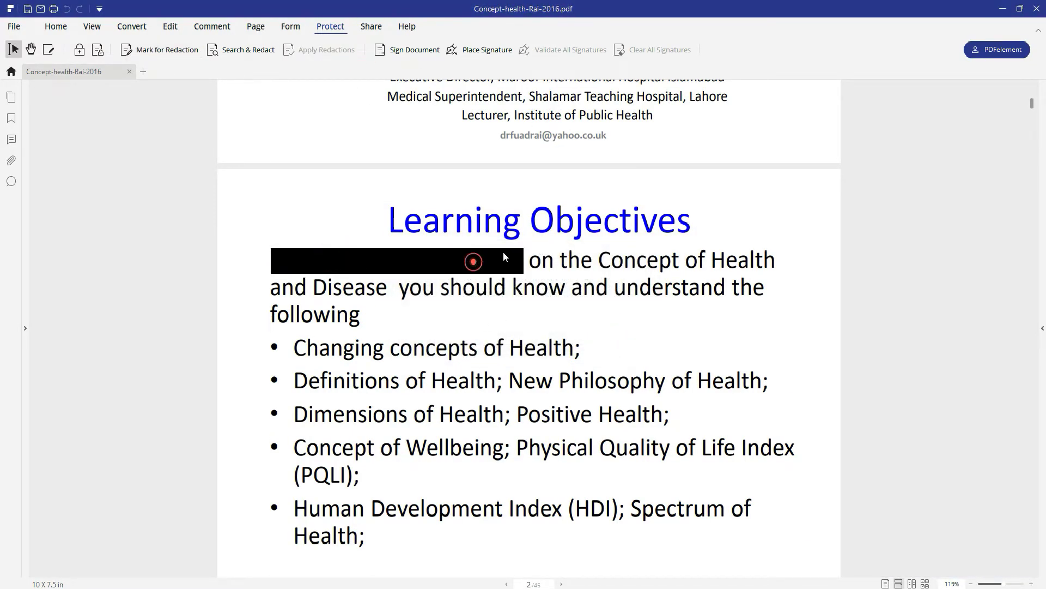
click(237, 49)
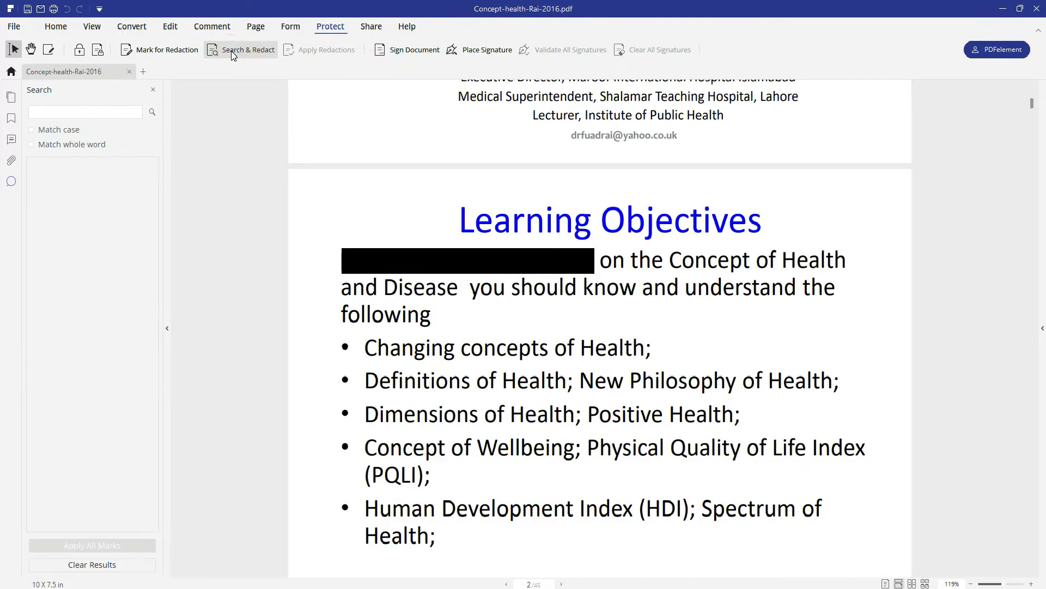
click(153, 89)
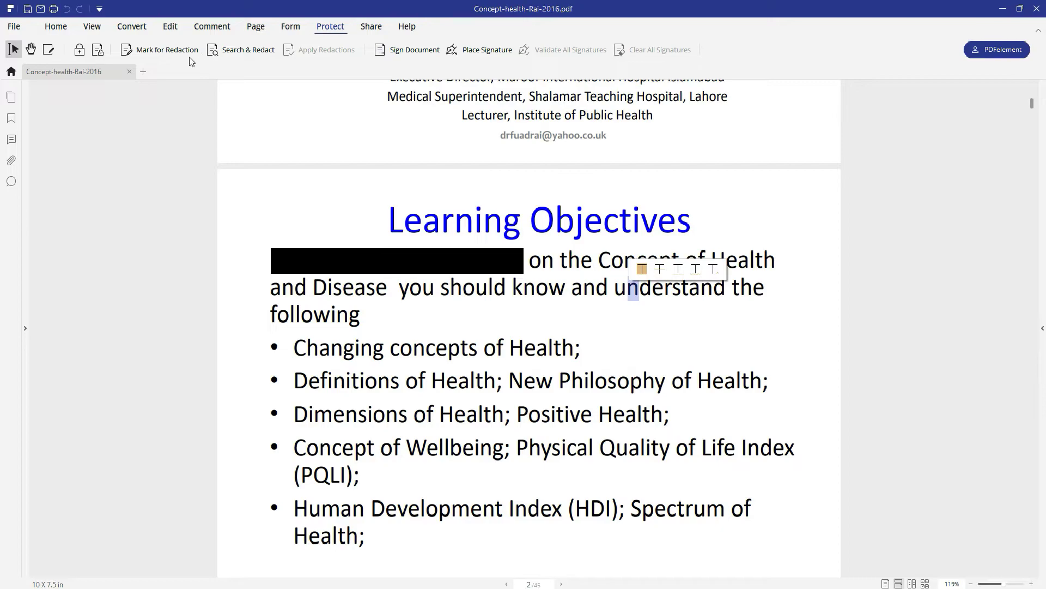
click(166, 51)
click(645, 193)
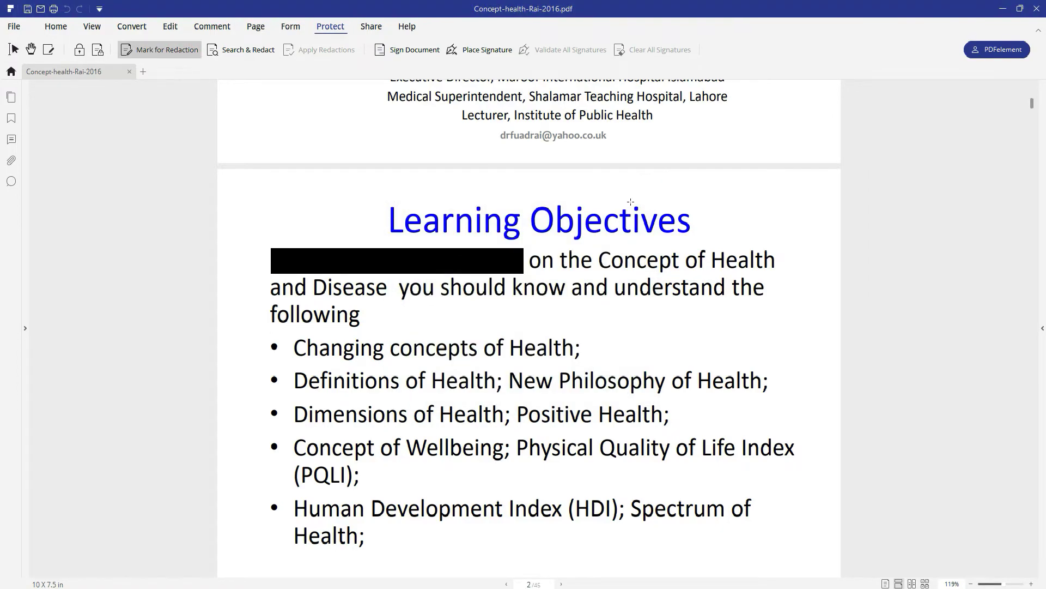
Mark the words 'Changing concepts' for redaction.
drag(294, 348, 477, 348)
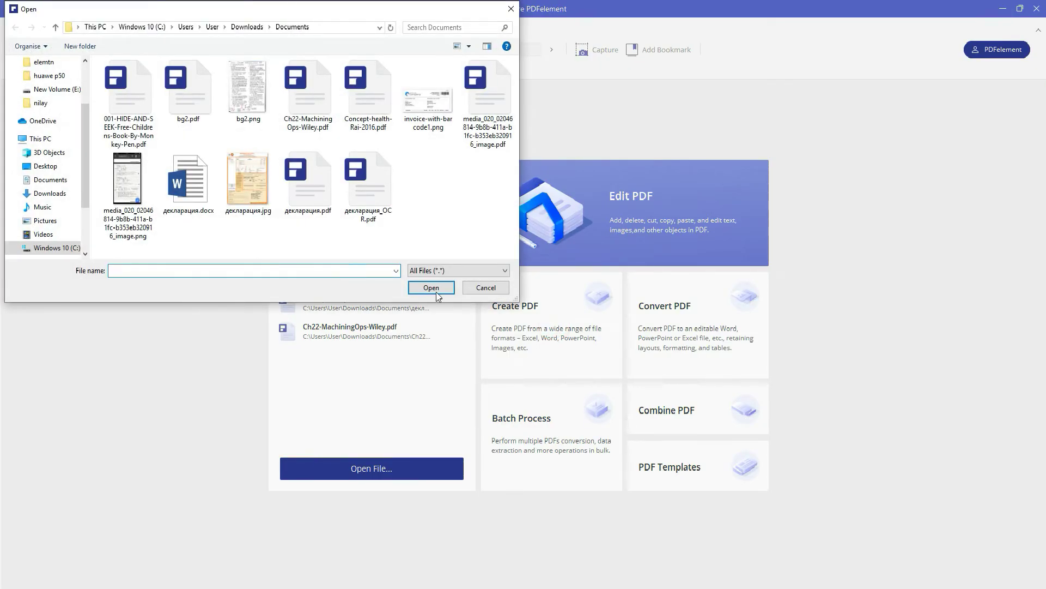
Create a PDF from the декларация.jpg image and cancel the Save As prompt, leaving it unsaved.
click(260, 197)
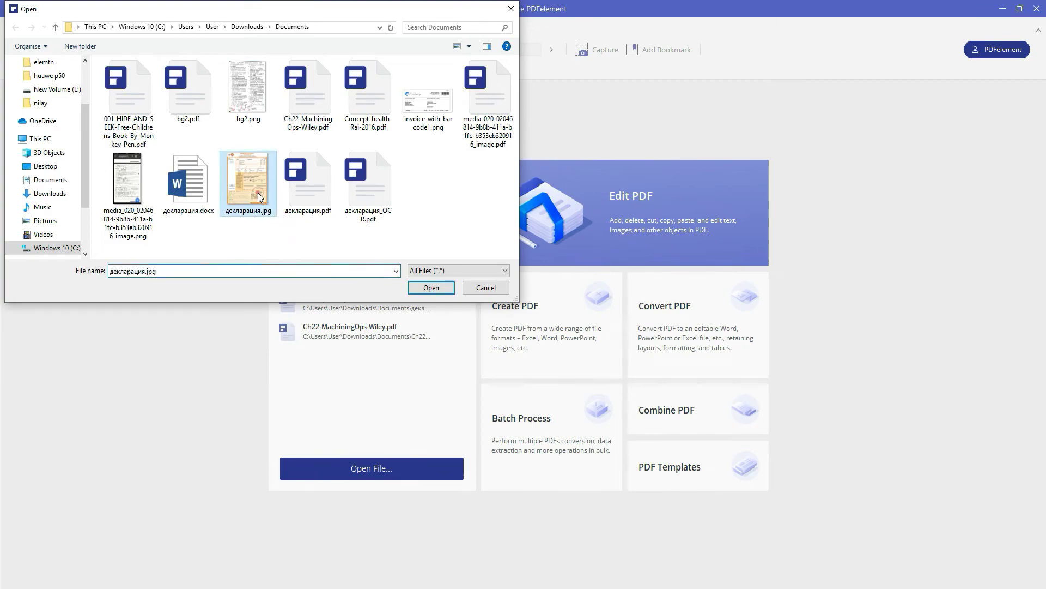
click(432, 288)
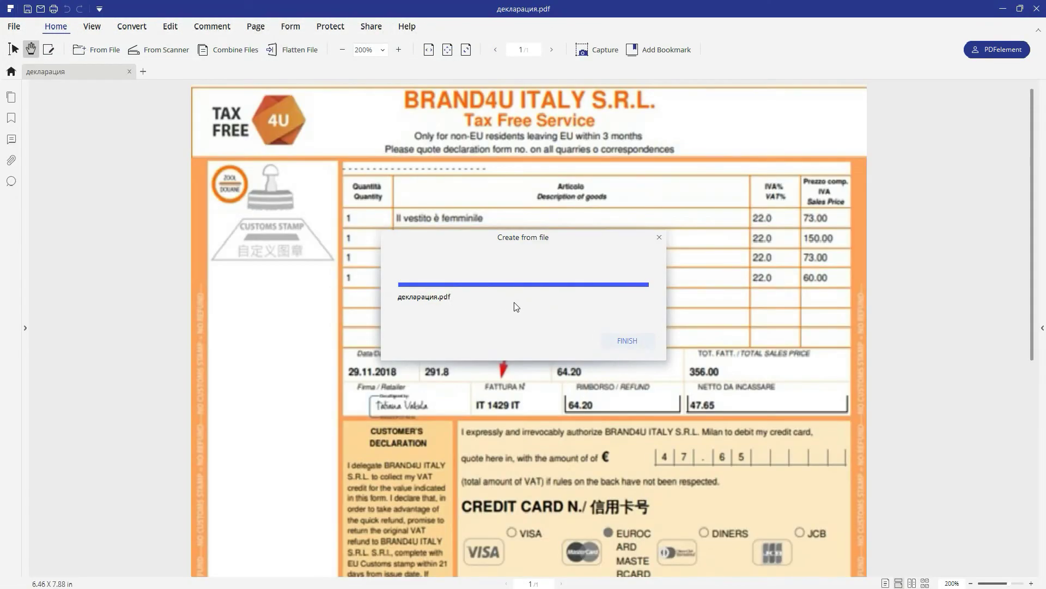
click(625, 340)
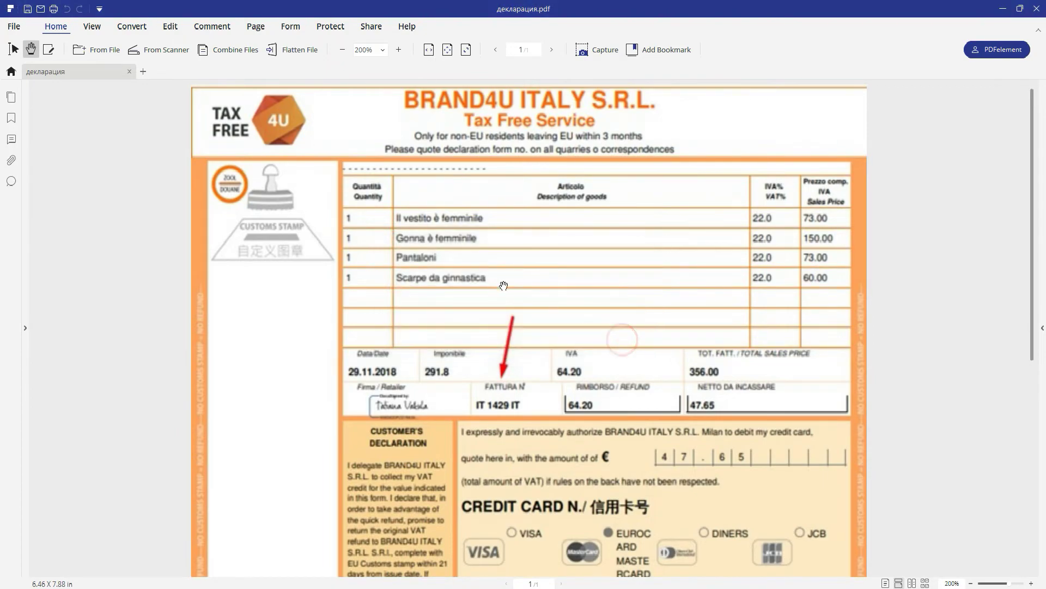
click(27, 9)
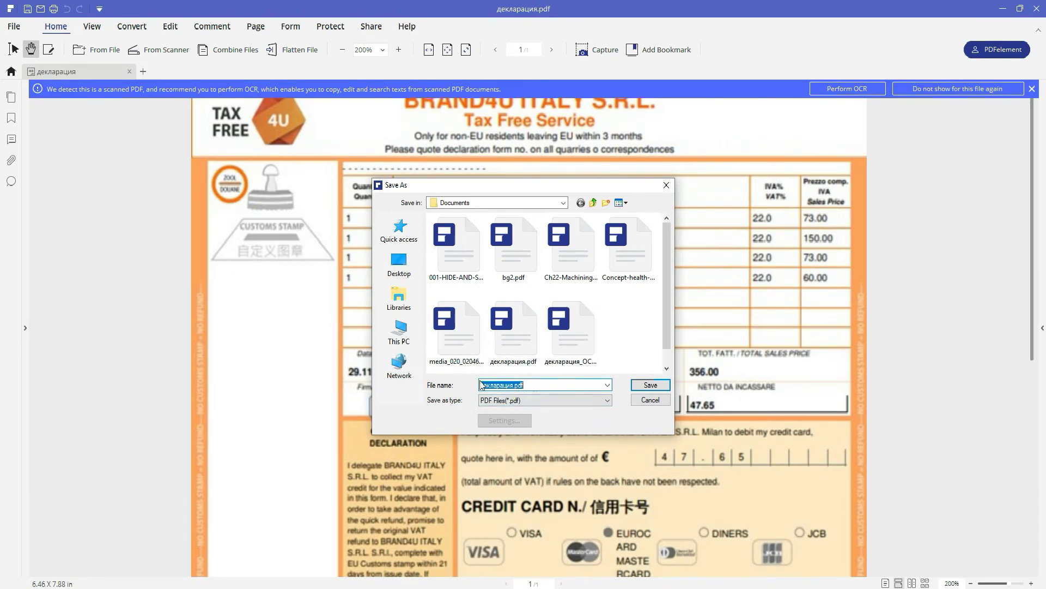
click(652, 399)
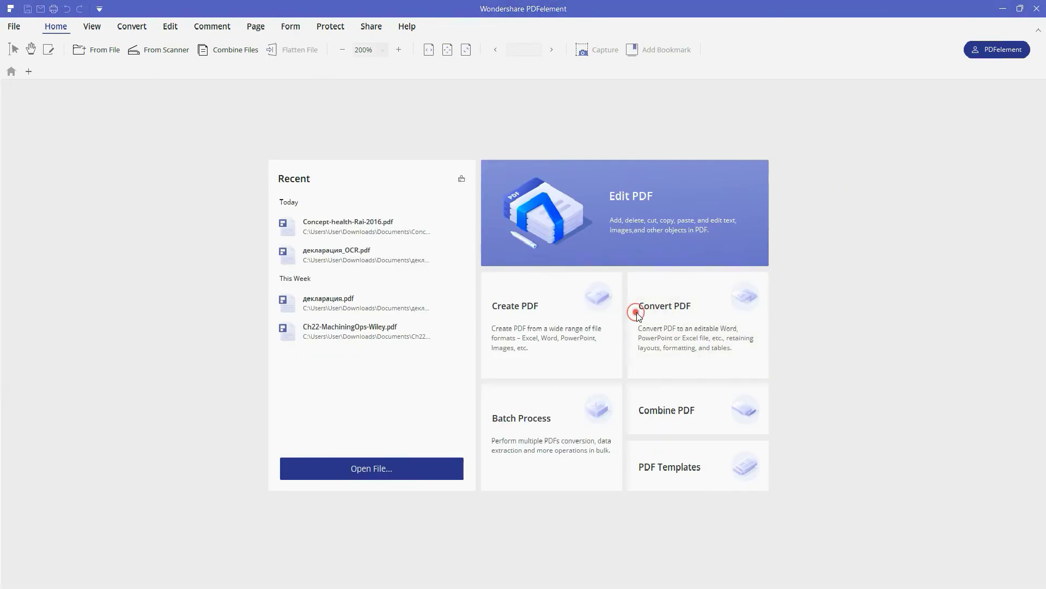
click(131, 106)
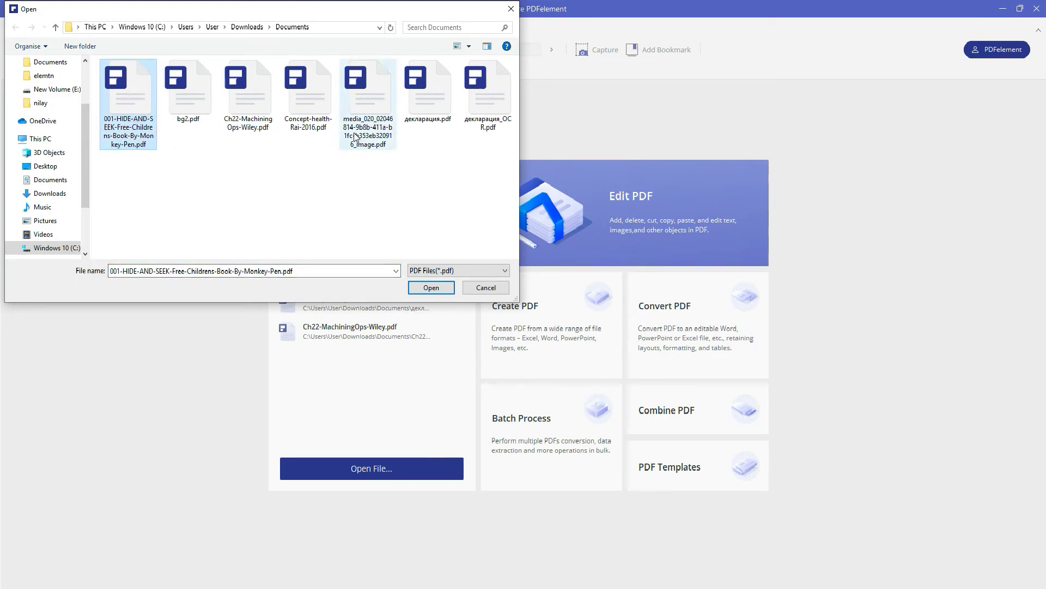
click(382, 130)
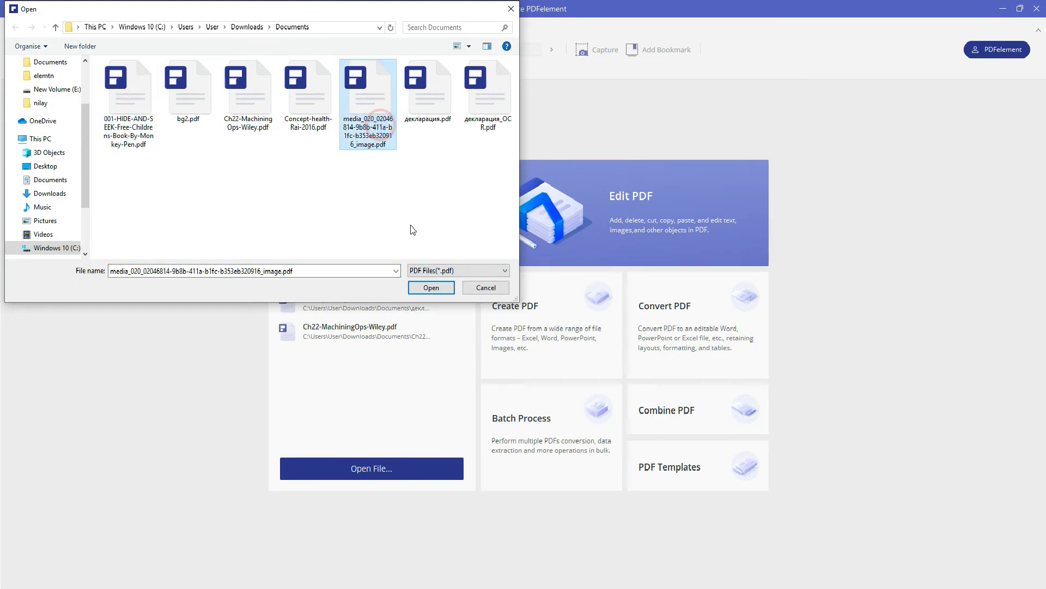
click(431, 289)
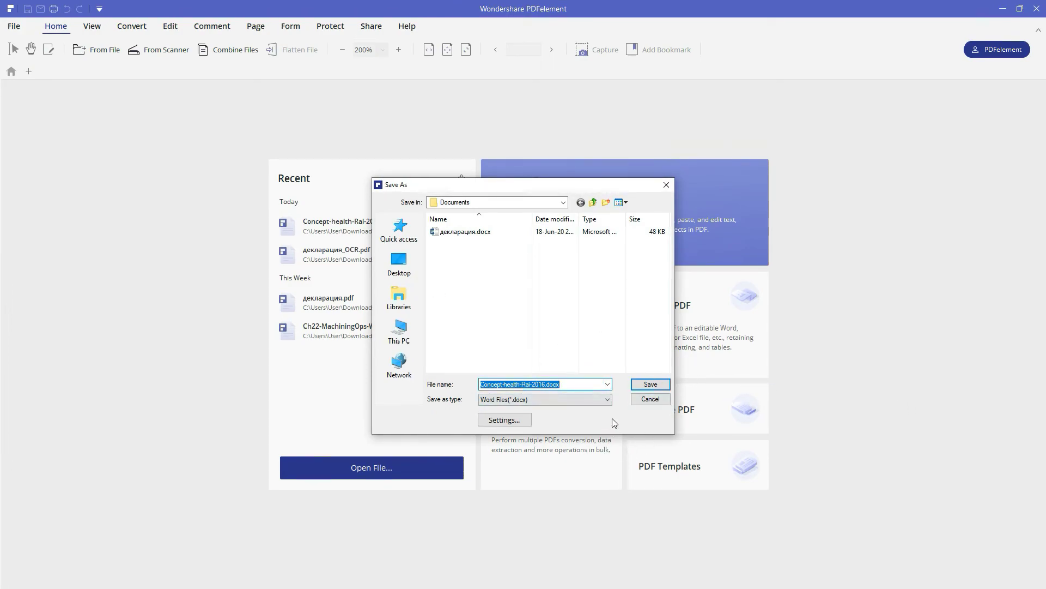
click(582, 399)
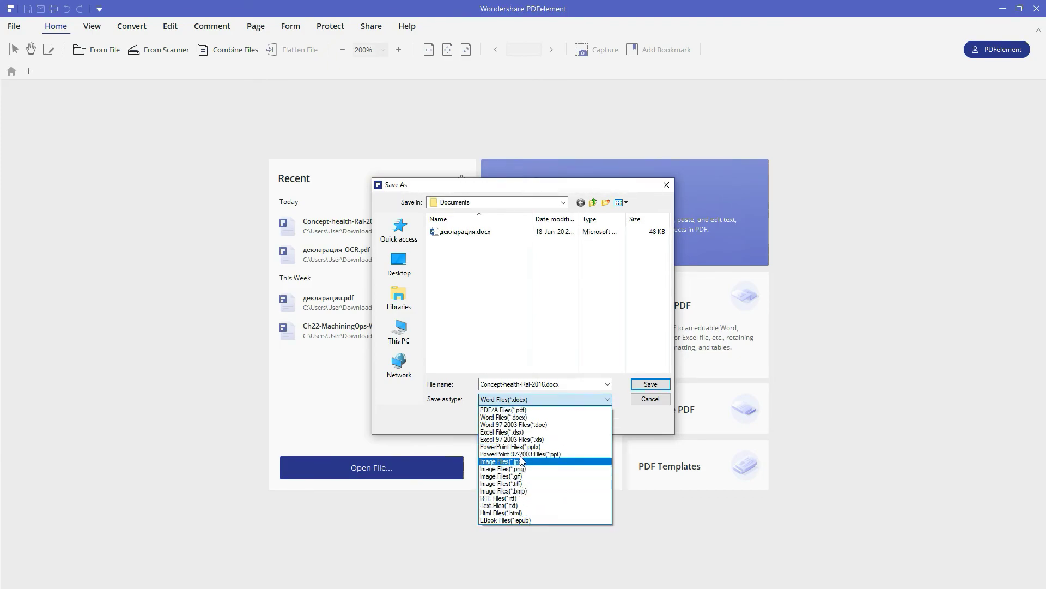
click(515, 418)
click(538, 399)
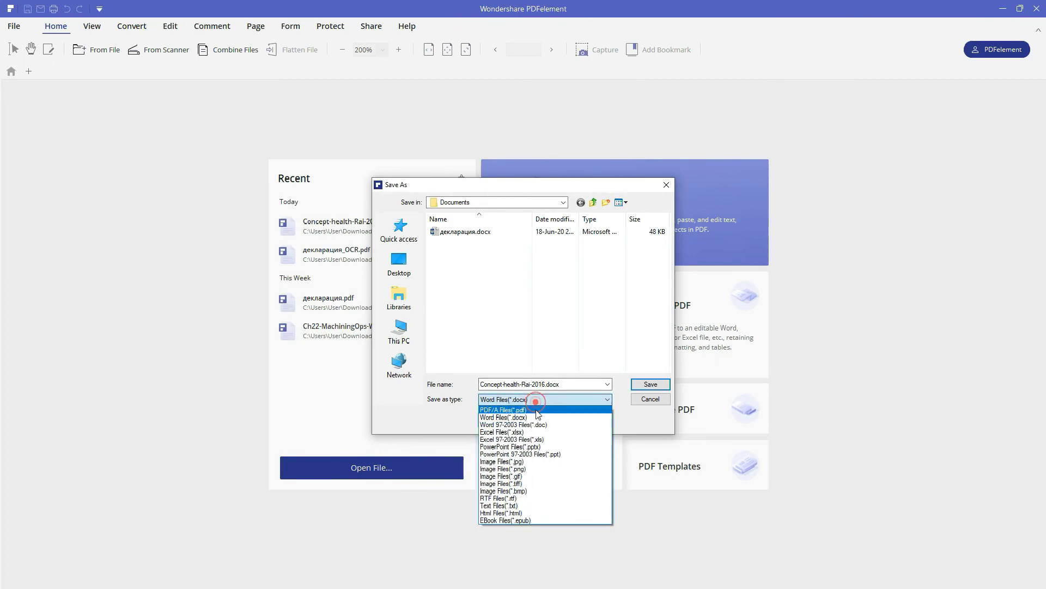
click(531, 439)
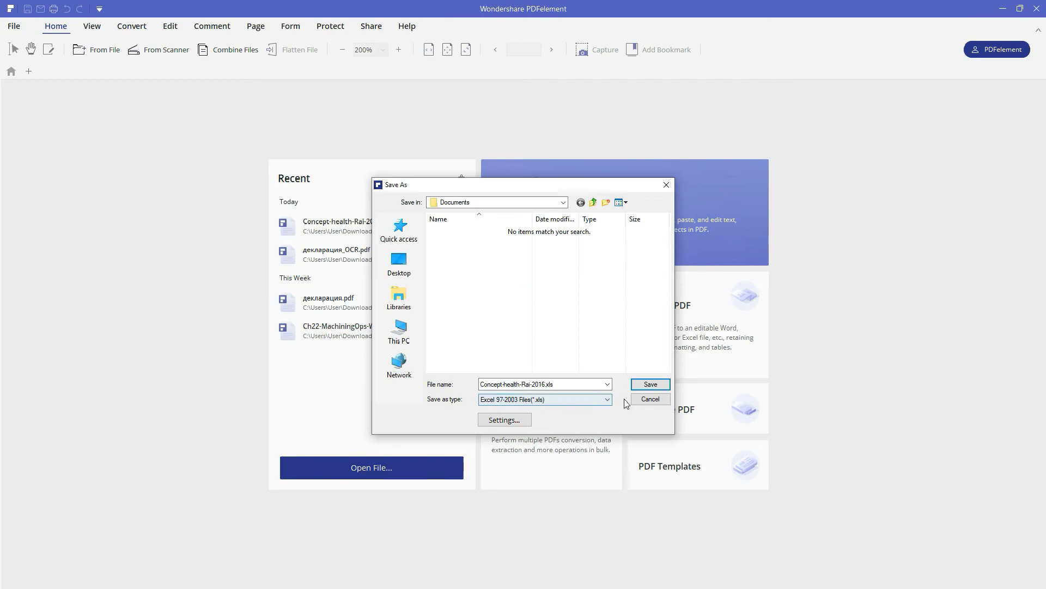
click(650, 399)
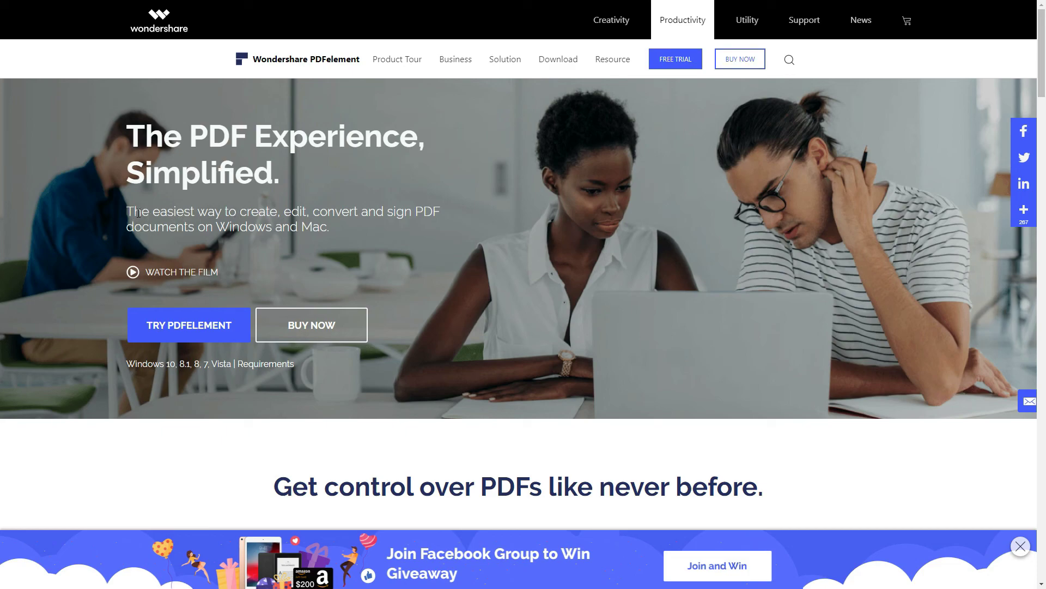
drag(127, 209, 349, 237)
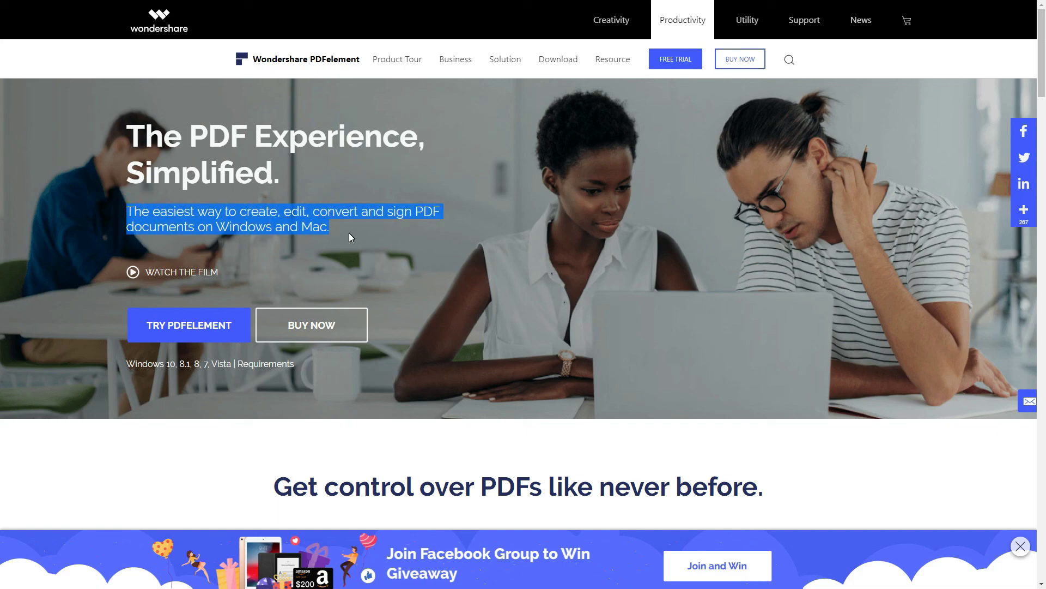
click(331, 244)
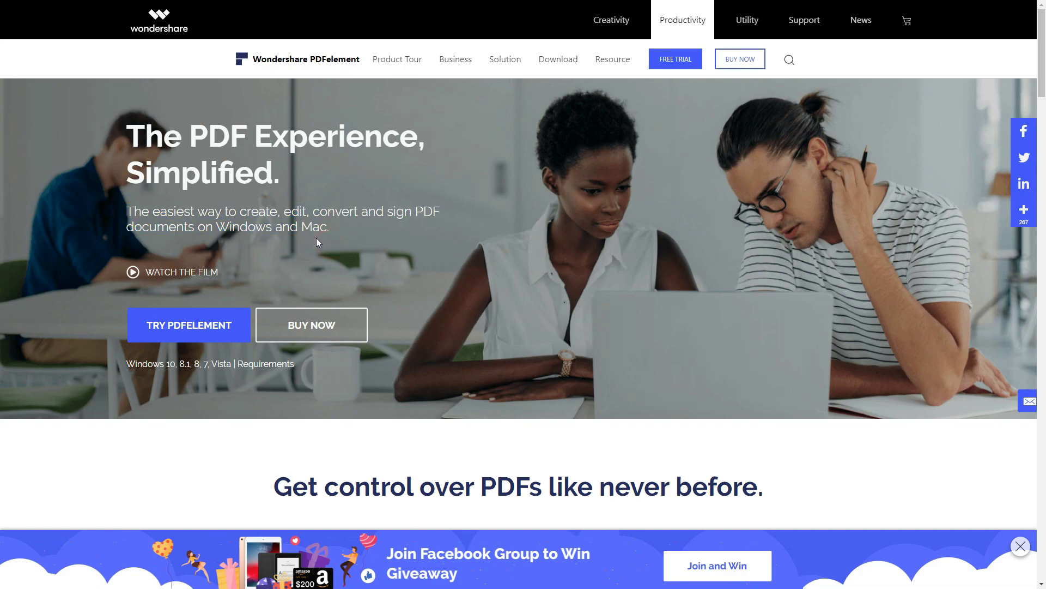